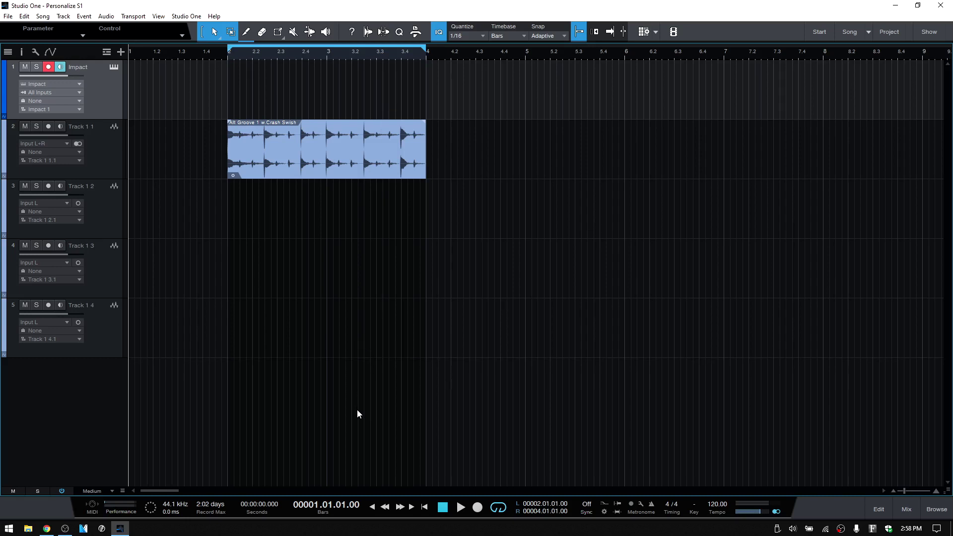
# Step: Open the preferences on the Appearance page and list the saved Lighting colour-scheme presets
pyautogui.hotkey('ctrl', ',')
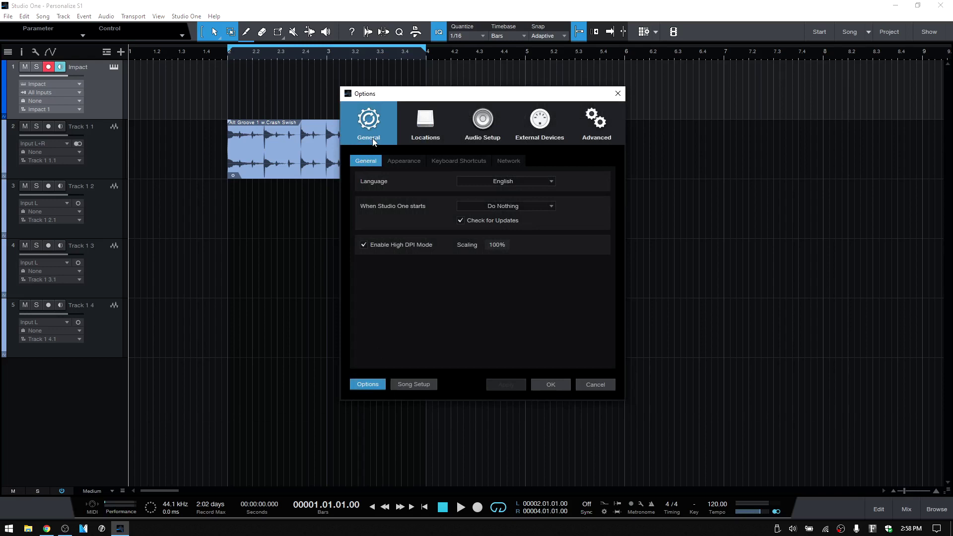
pyautogui.click(402, 161)
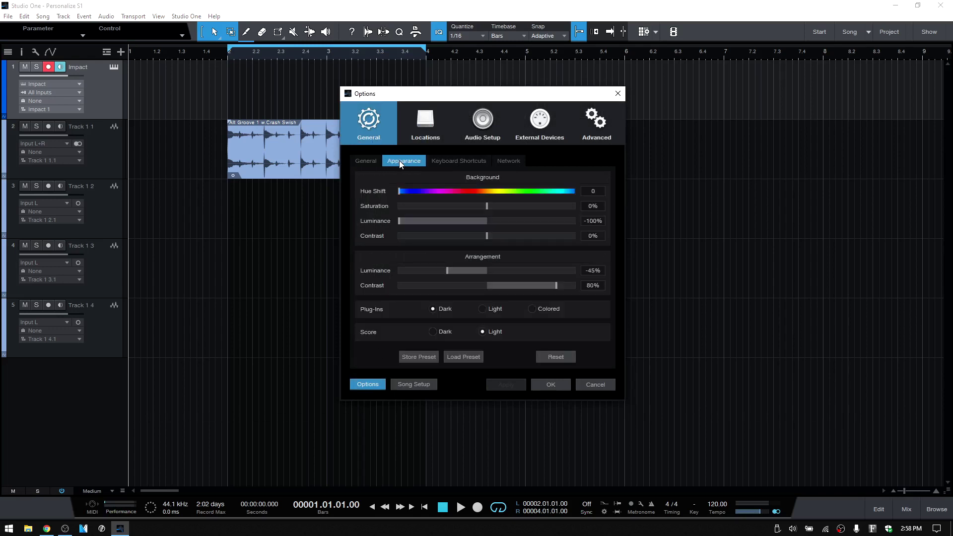
pyautogui.click(463, 356)
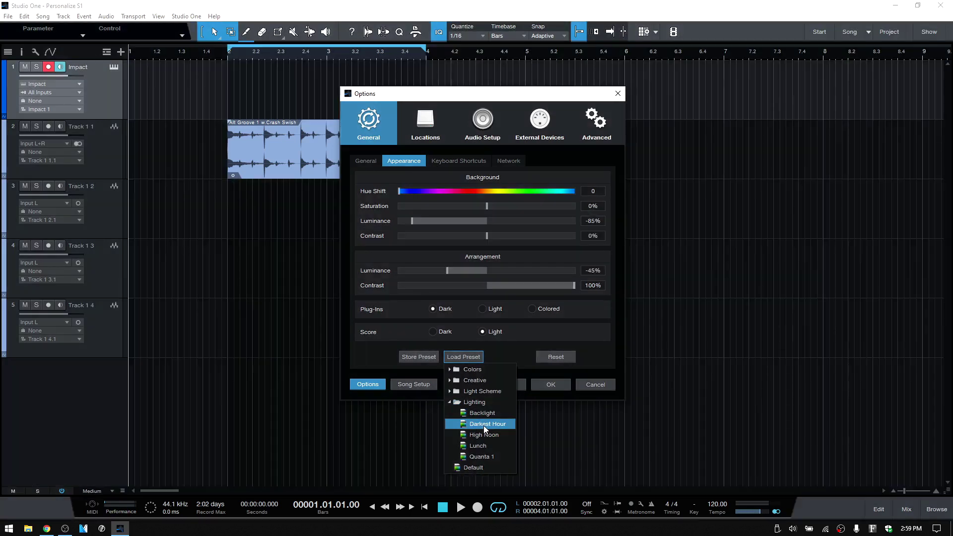
# Step: Load the Darkest Hour scheme, drop background luminance to -100%, then reopen the preset list
pyautogui.click(511, 350)
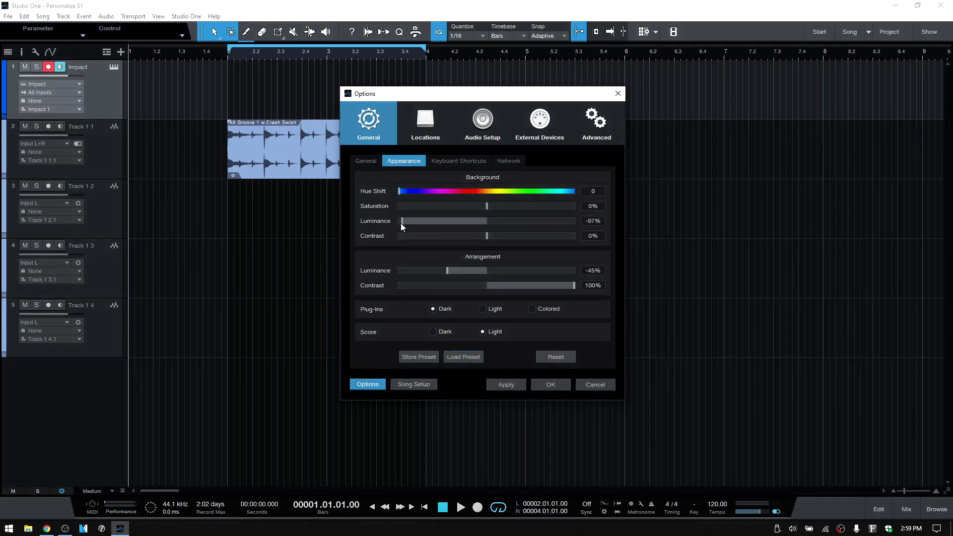
pyautogui.moveTo(401, 224); pyautogui.dragTo(396, 225)
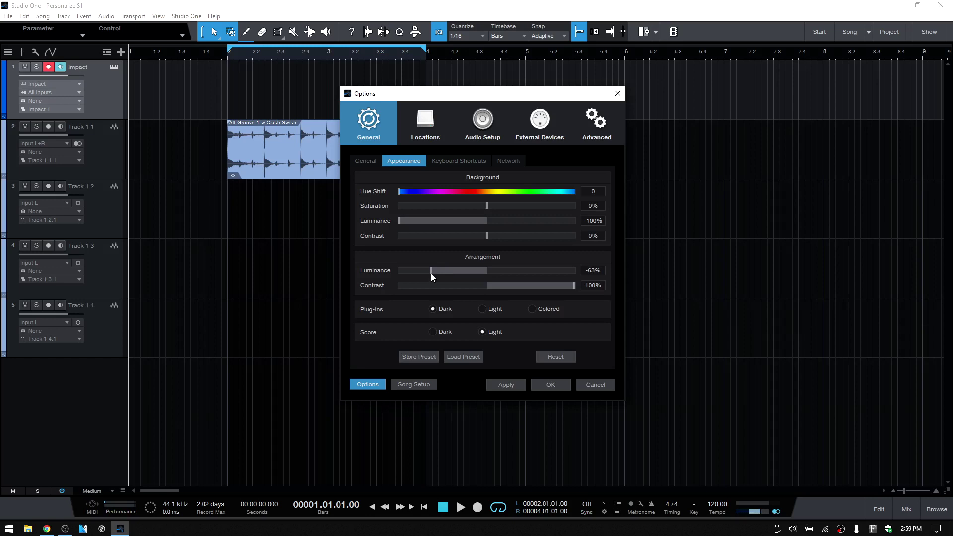
pyautogui.click(415, 359)
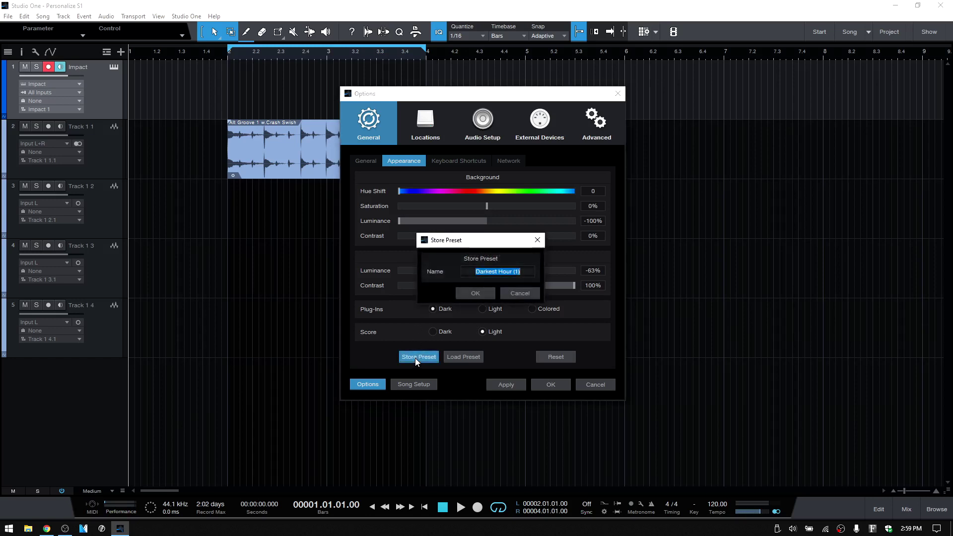
pyautogui.click(514, 290)
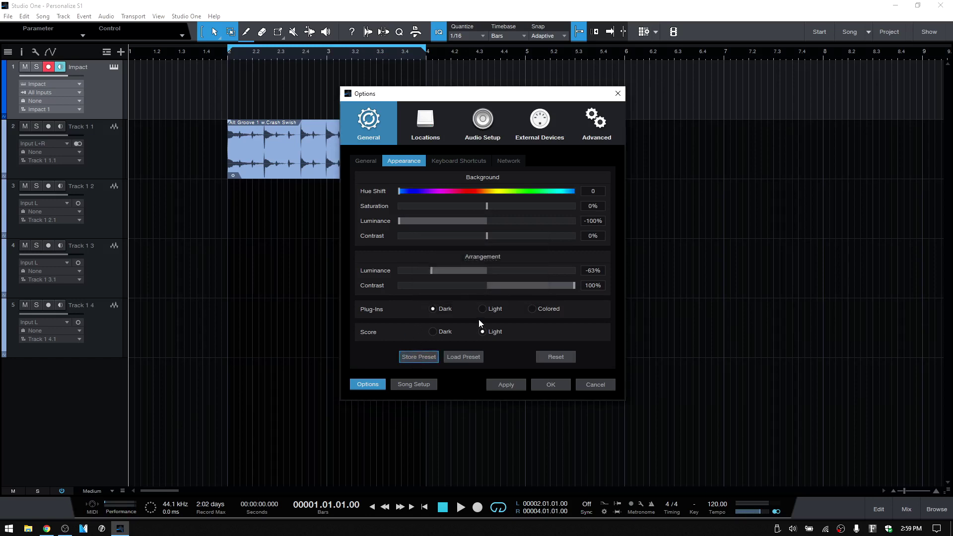
pyautogui.click(467, 355)
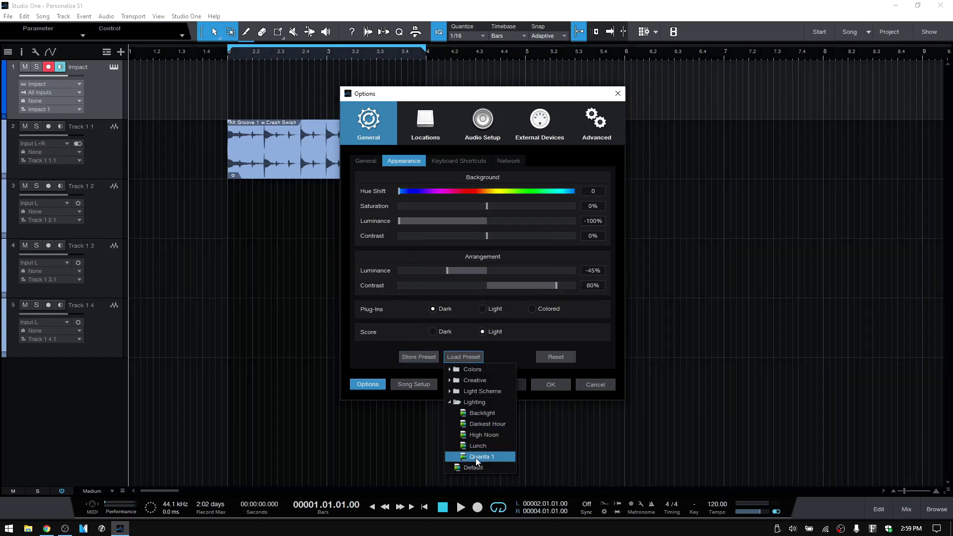
# Step: Load Quanta 1, lower arrangement luminance to -61%, and store it as preset 'Quanta 2'
pyautogui.click(445, 272)
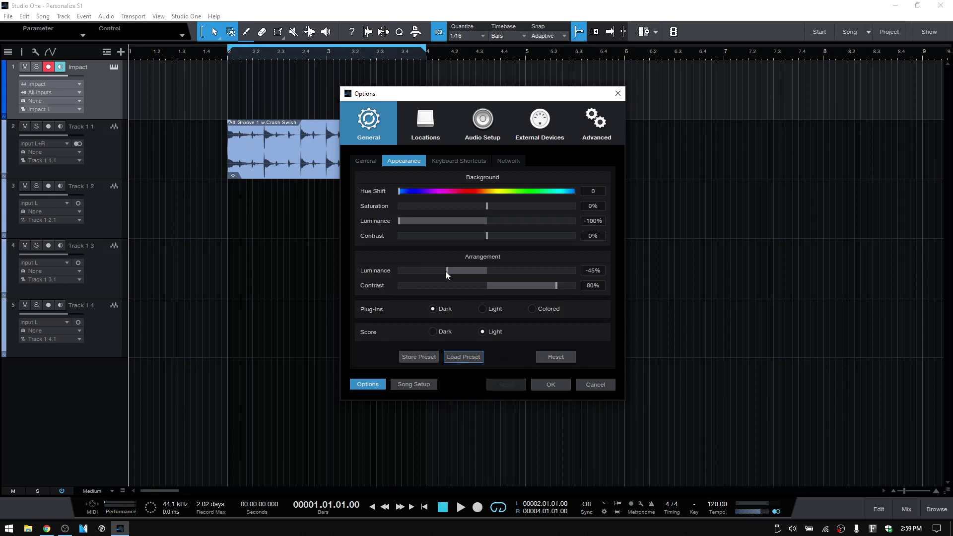
pyautogui.moveTo(447, 269); pyautogui.dragTo(438, 270)
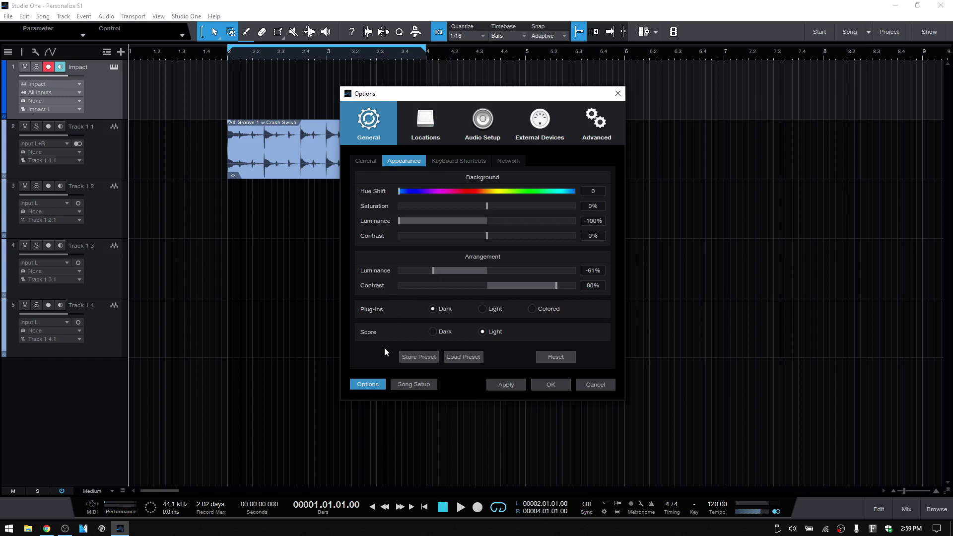
pyautogui.click(415, 357)
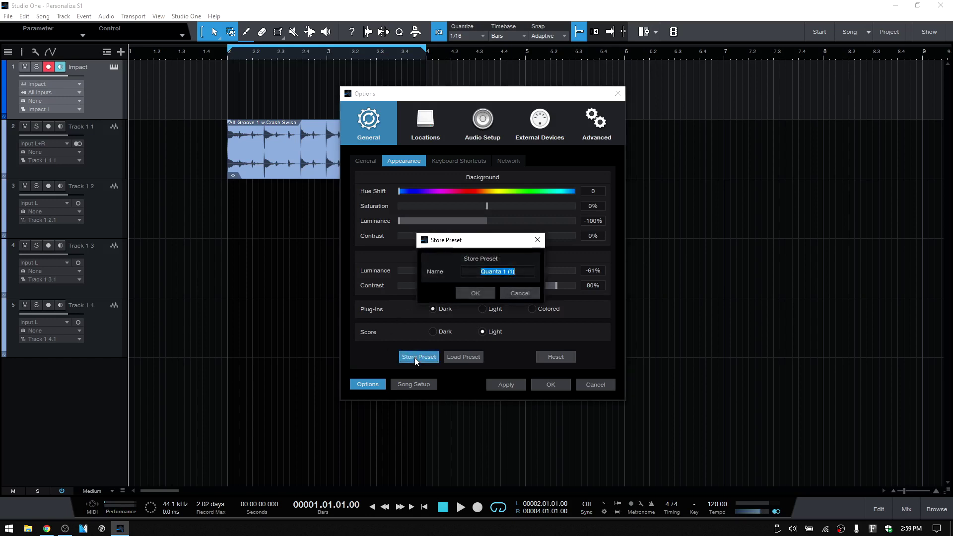
pyautogui.write('Q')
pyautogui.write('uanta ')
pyautogui.write('2')
pyautogui.click(476, 293)
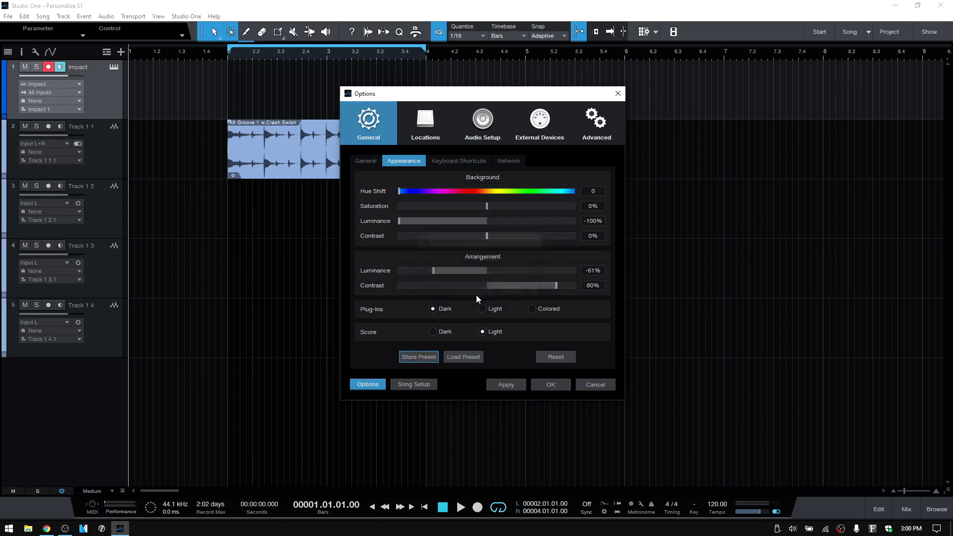
# Step: Check the saved preset in the Lighting preset list, then close the list
pyautogui.click(466, 354)
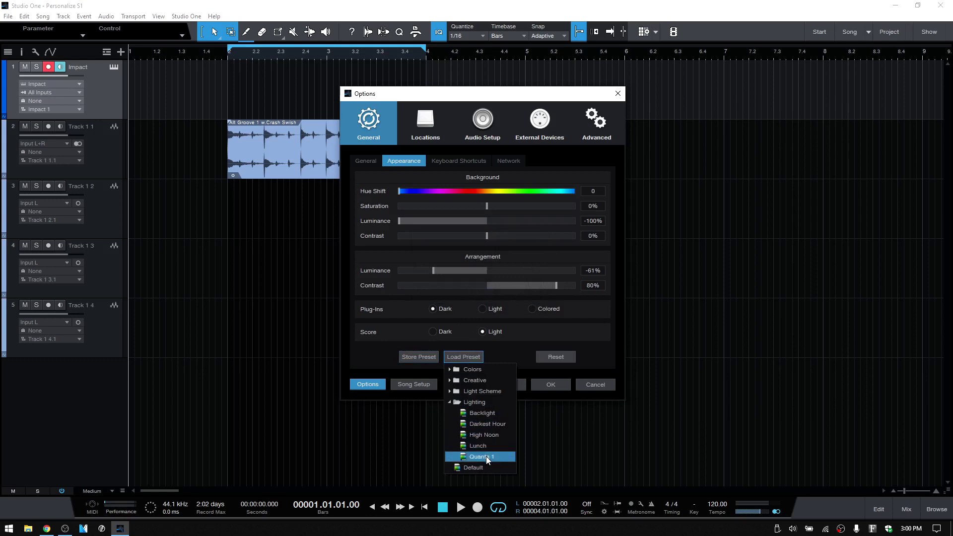
pyautogui.click(526, 349)
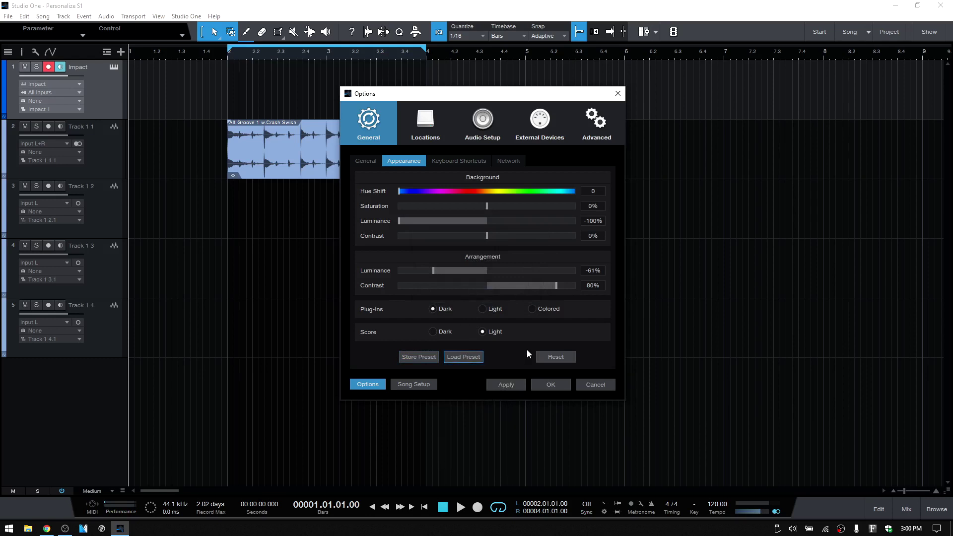
pyautogui.click(461, 355)
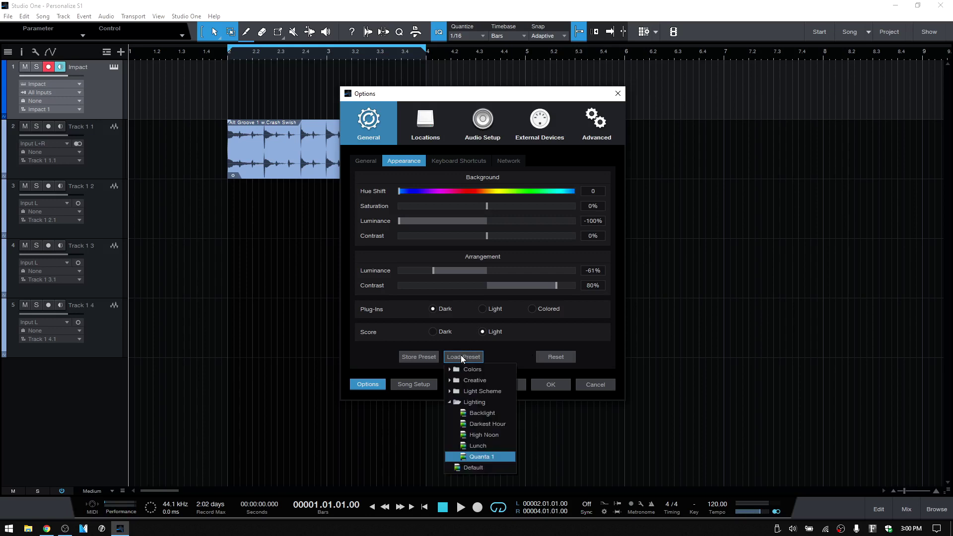
pyautogui.rightClick(482, 457)
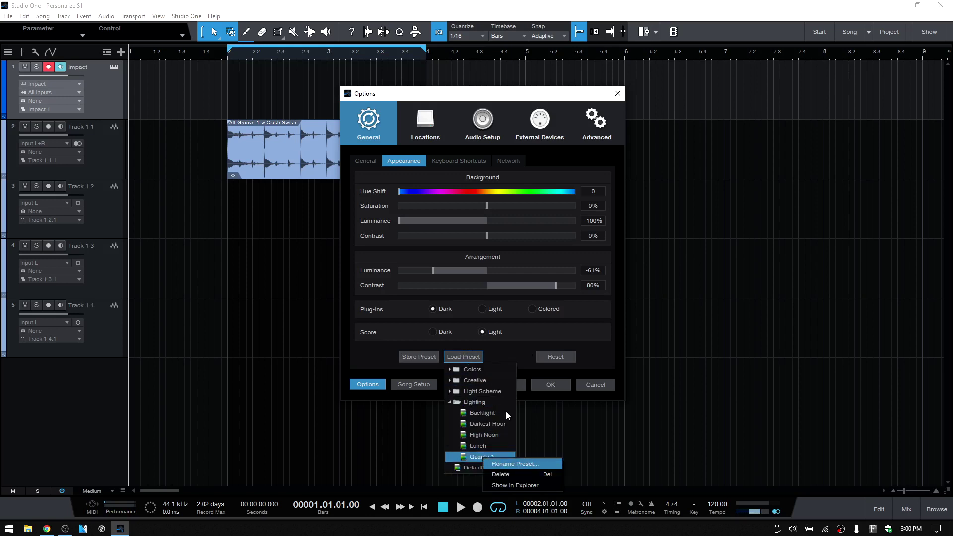
pyautogui.click(515, 351)
pyautogui.click(515, 352)
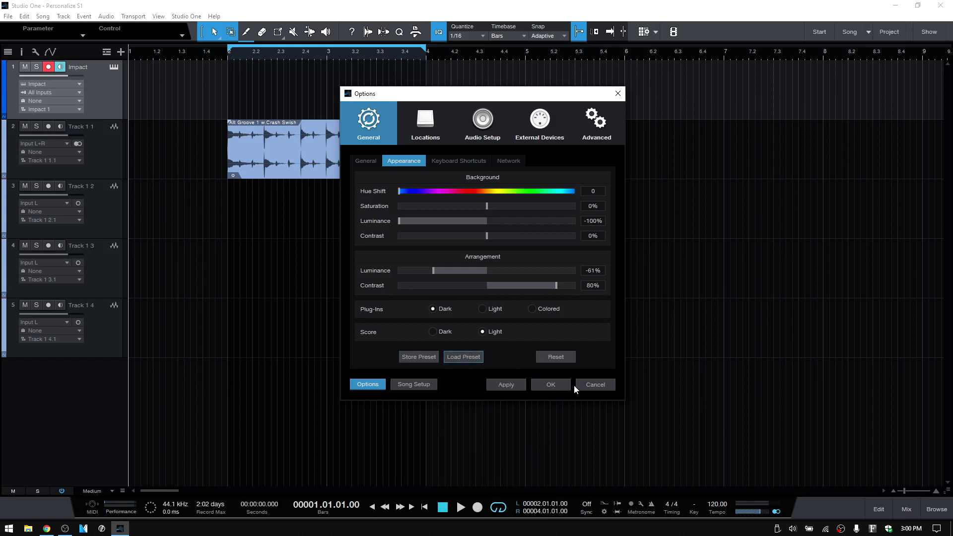
# Step: Cancel the preferences and open the browser's Files view at the Studio One folder
pyautogui.click(594, 384)
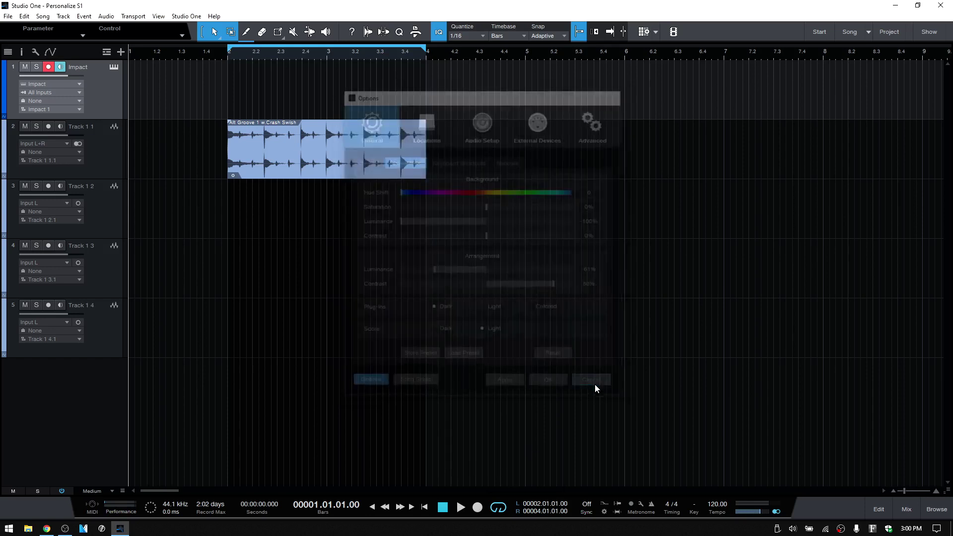
pyautogui.click(932, 507)
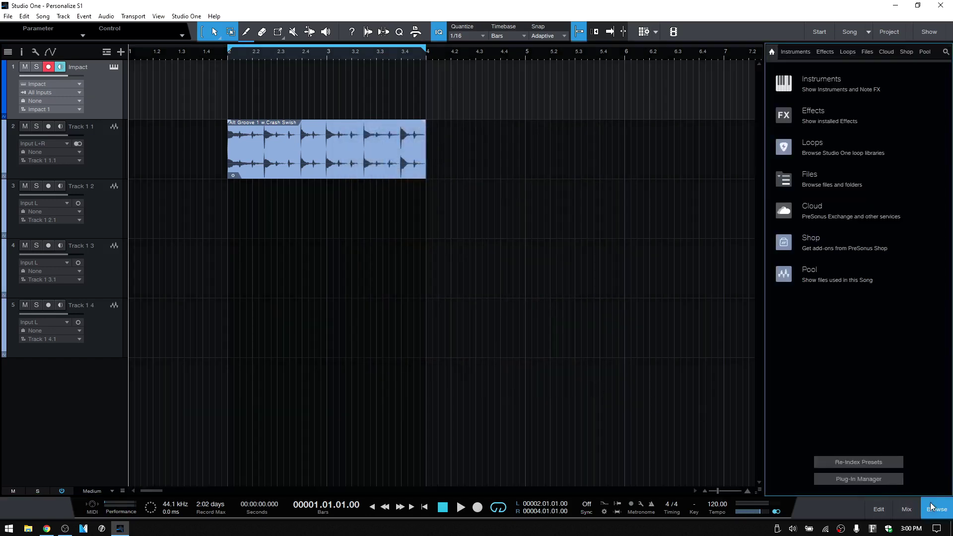
pyautogui.click(867, 53)
pyautogui.click(808, 75)
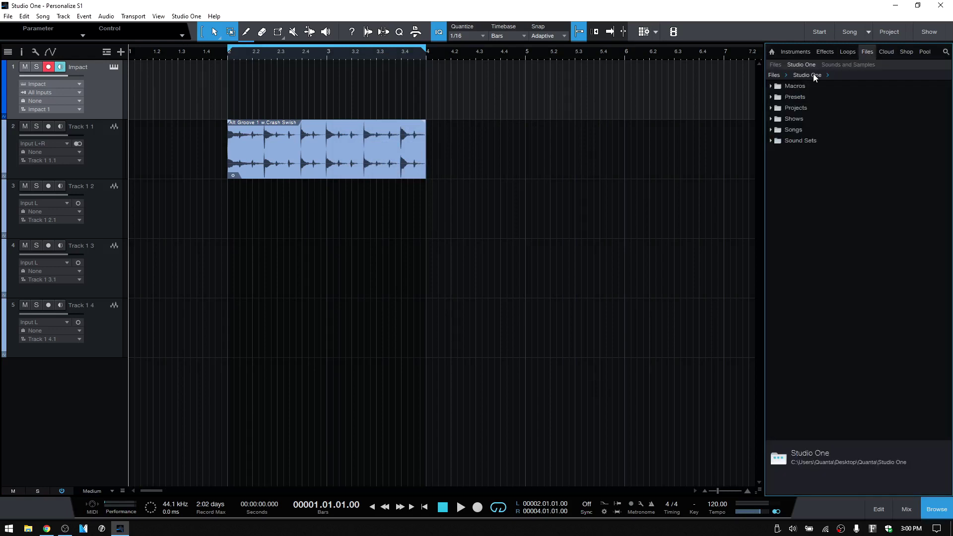
# Step: Find the Quanta 1 file under Presets > User Presets > Color Schemes > Lighting, then close the browser
pyautogui.doubleClick(777, 97)
pyautogui.doubleClick(779, 109)
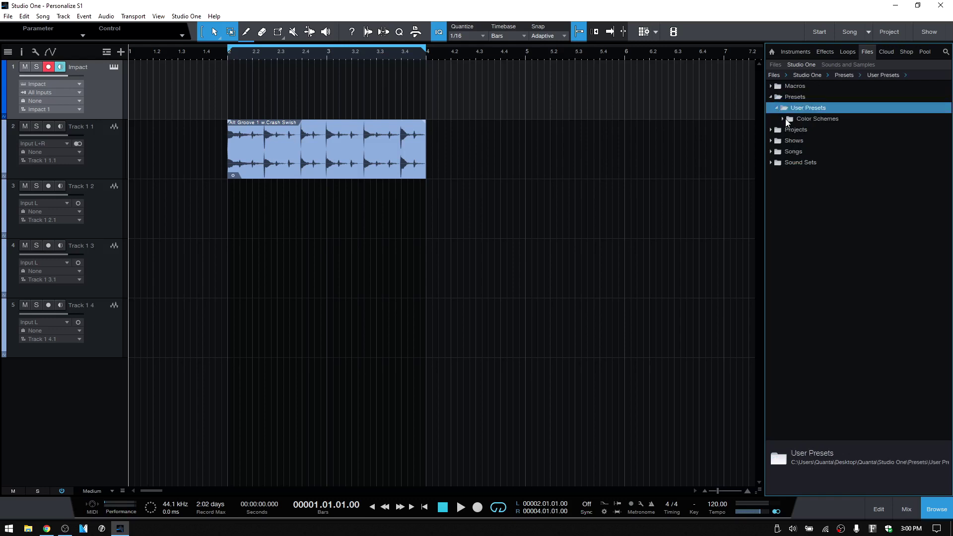
pyautogui.doubleClick(789, 120)
pyautogui.doubleClick(791, 131)
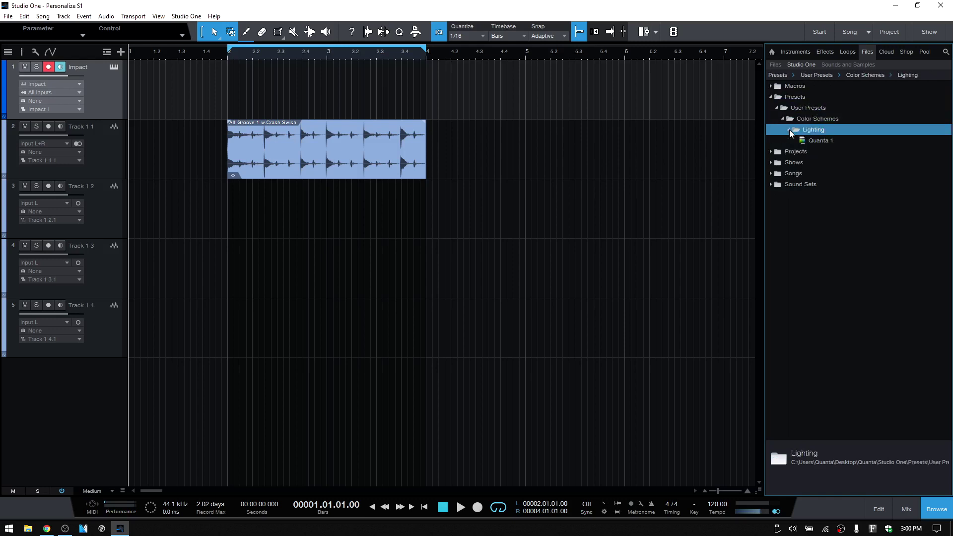
pyautogui.click(814, 141)
pyautogui.rightClick(822, 142)
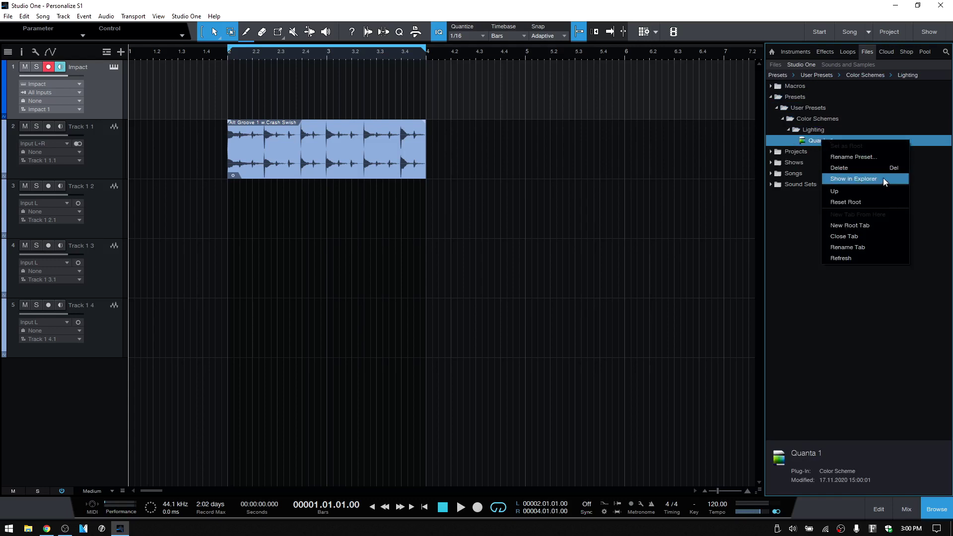
pyautogui.click(883, 351)
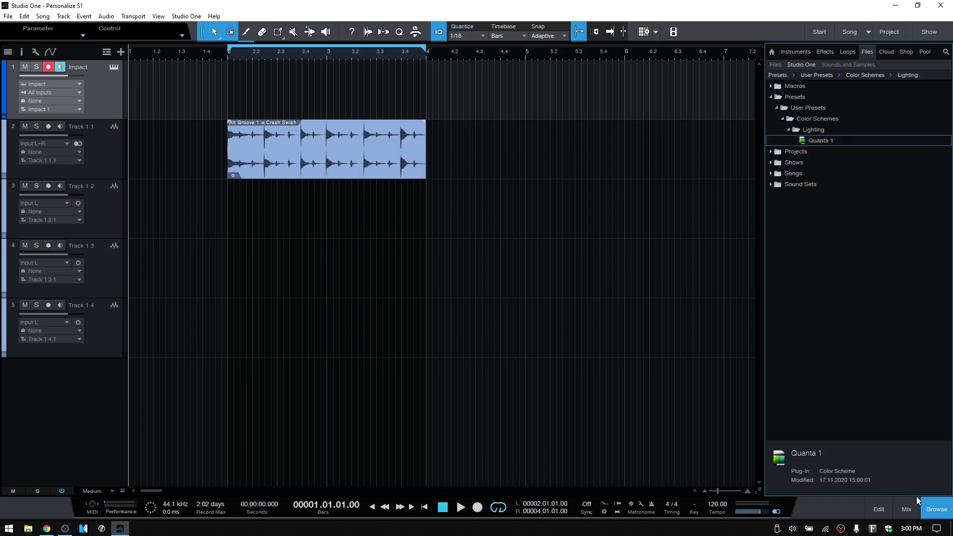
pyautogui.click(929, 512)
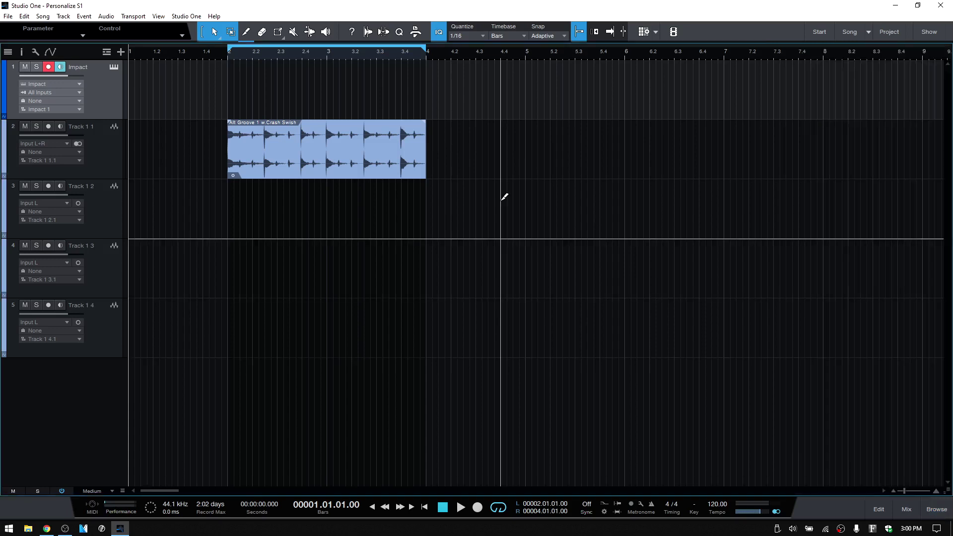
# Step: Experiment with background hue 275, saturation -52%, brighter luminance and contrast 31%
pyautogui.hotkey('ctrl', ',')
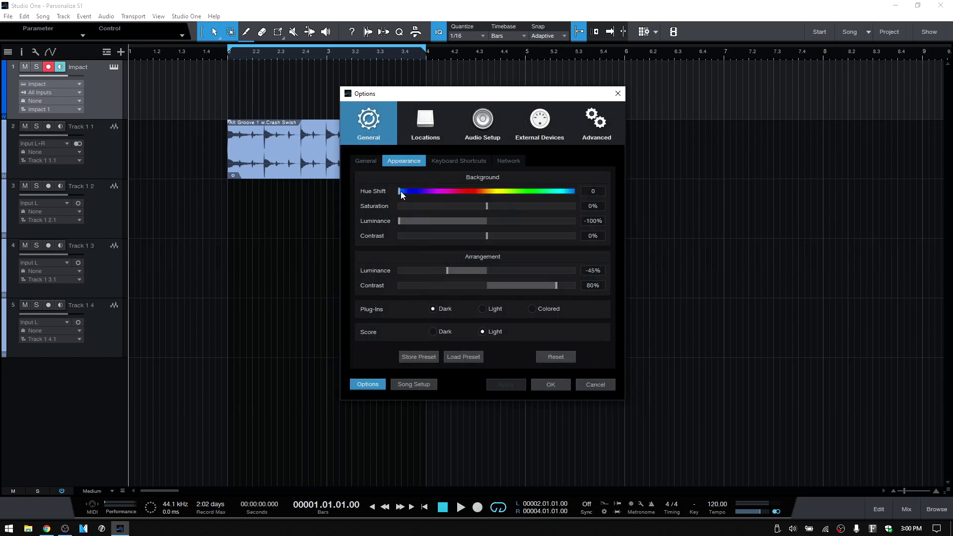
pyautogui.moveTo(401, 192)
pyautogui.mouseDown()
pyautogui.moveTo(538, 192)
pyautogui.moveTo(389, 188)
pyautogui.mouseUp()
pyautogui.moveTo(487, 206)
pyautogui.mouseDown()
pyautogui.moveTo(404, 204)
pyautogui.moveTo(573, 206)
pyautogui.moveTo(492, 208)
pyautogui.mouseUp()
pyautogui.moveTo(400, 219)
pyautogui.mouseDown()
pyautogui.moveTo(457, 220)
pyautogui.moveTo(385, 223)
pyautogui.mouseUp()
pyautogui.moveTo(489, 236)
pyautogui.mouseDown()
pyautogui.moveTo(515, 236)
pyautogui.moveTo(458, 238)
pyautogui.moveTo(487, 237)
pyautogui.mouseUp()
# Step: Reload the Quanta 1 colour scheme from the Lighting presets and apply it
pyautogui.click(457, 355)
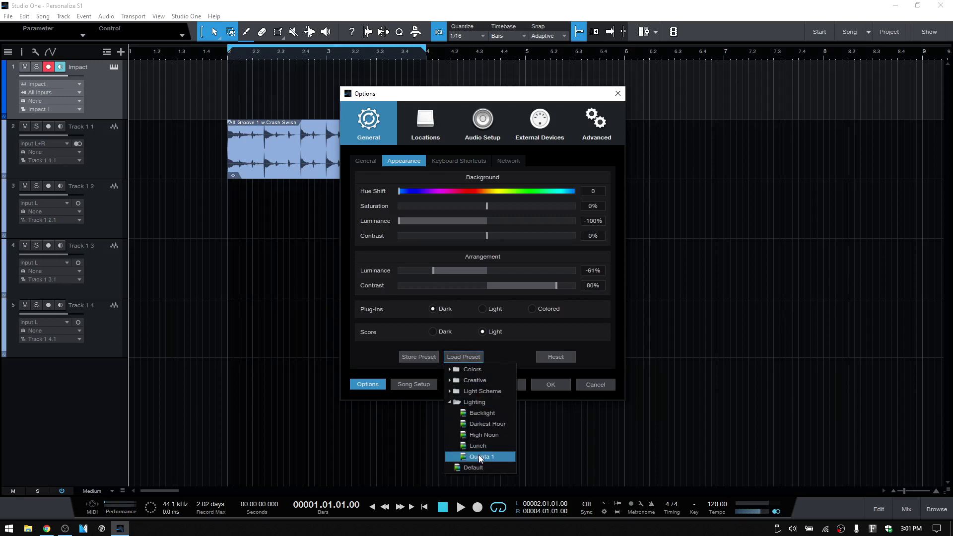
pyautogui.click(523, 345)
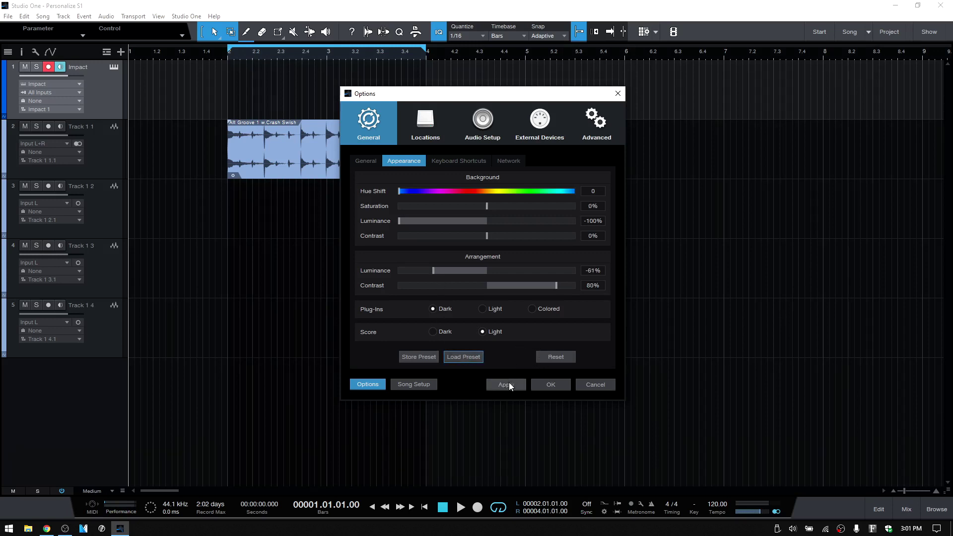
pyautogui.click(508, 385)
# Step: Close the preferences and open Track 1 1's Groove Delay plug-in from the inspector
pyautogui.click(543, 387)
pyautogui.click(105, 157)
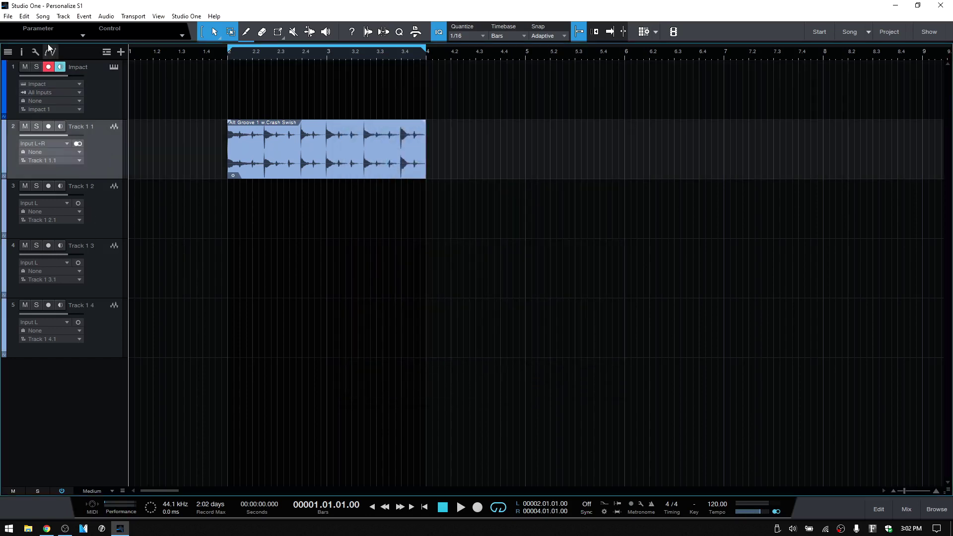
pyautogui.click(23, 52)
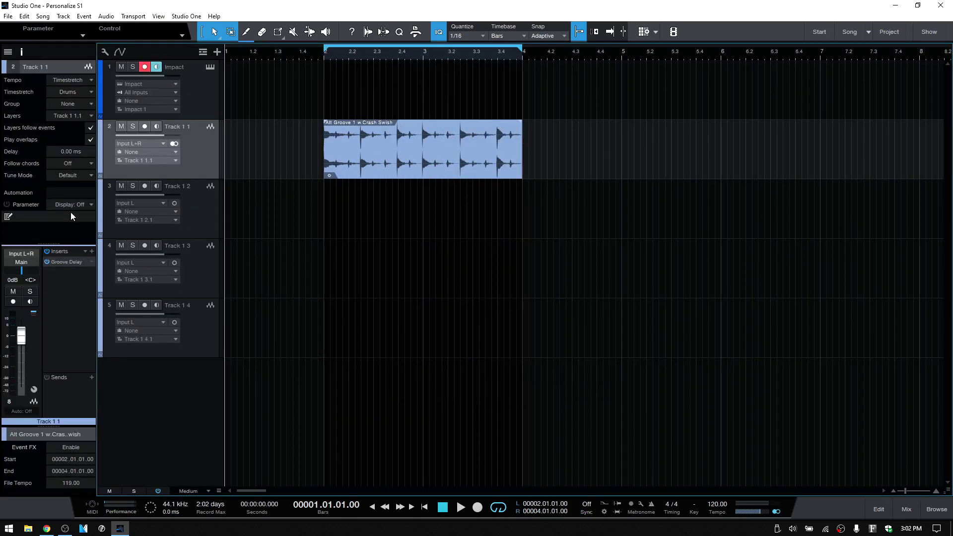
pyautogui.click(58, 262)
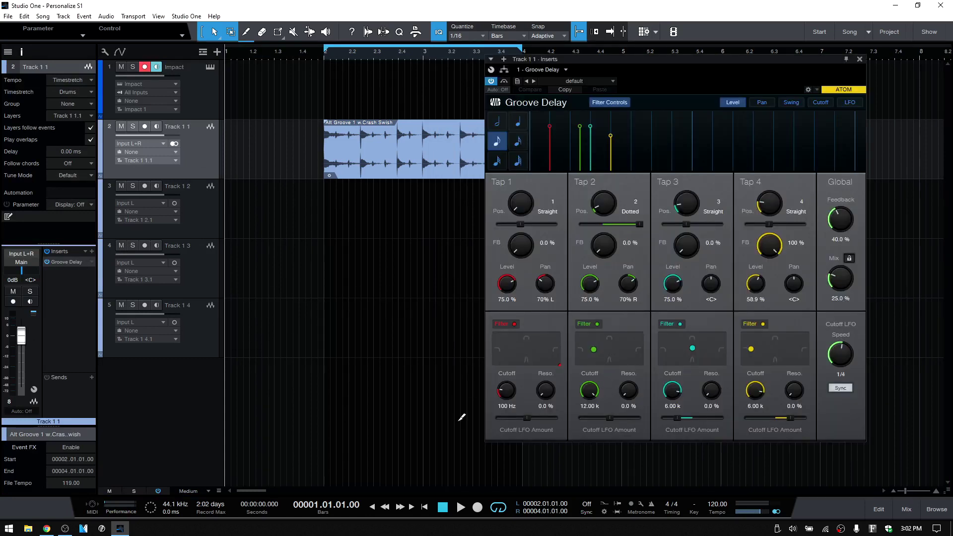
# Step: Preview the Light and Colored plug-in themes, return to Dark, and cancel the options
pyautogui.hotkey('ctrl', ',')
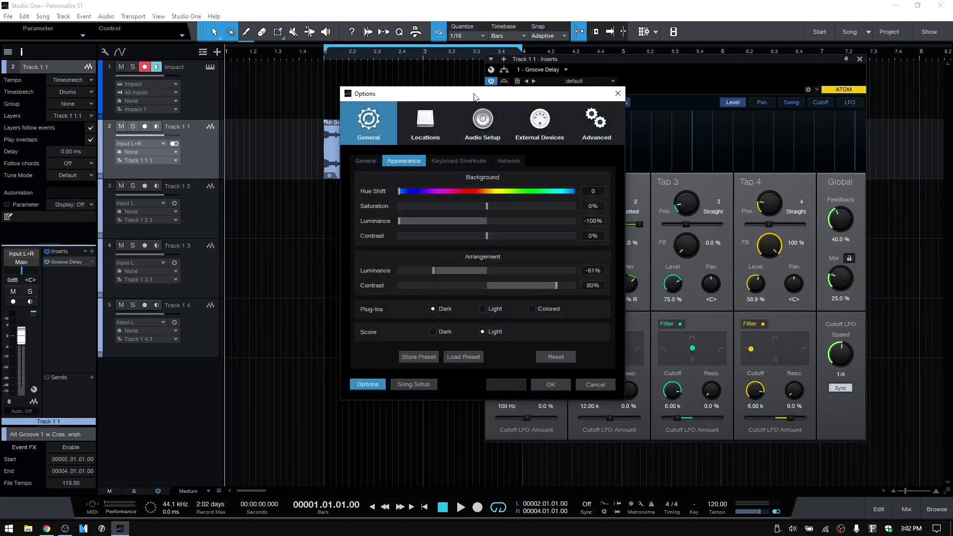
pyautogui.moveTo(473, 93); pyautogui.dragTo(282, 111)
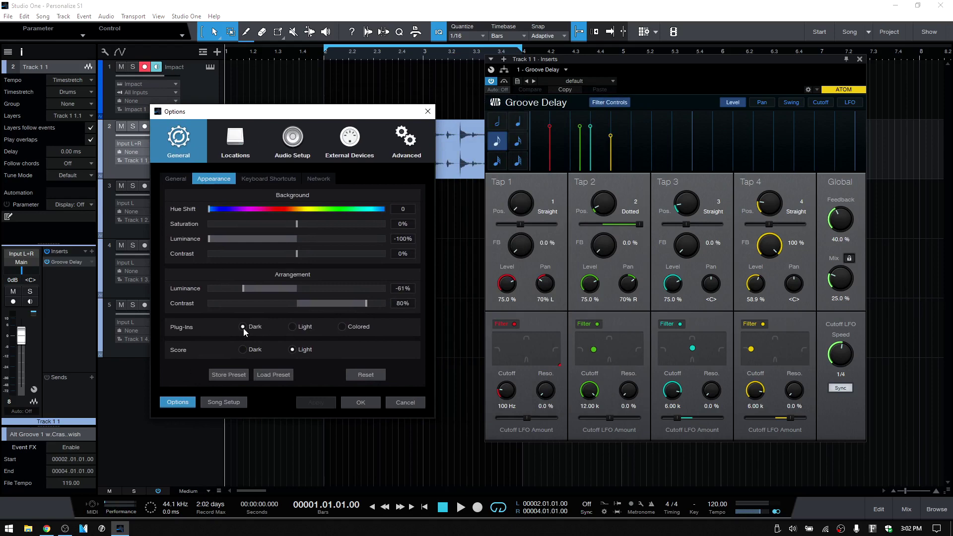
pyautogui.click(292, 328)
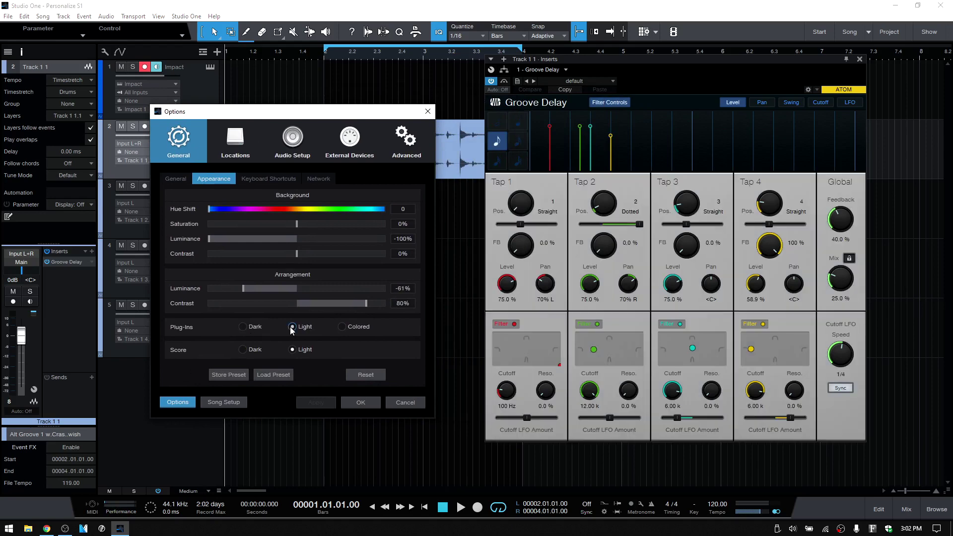
pyautogui.click(342, 328)
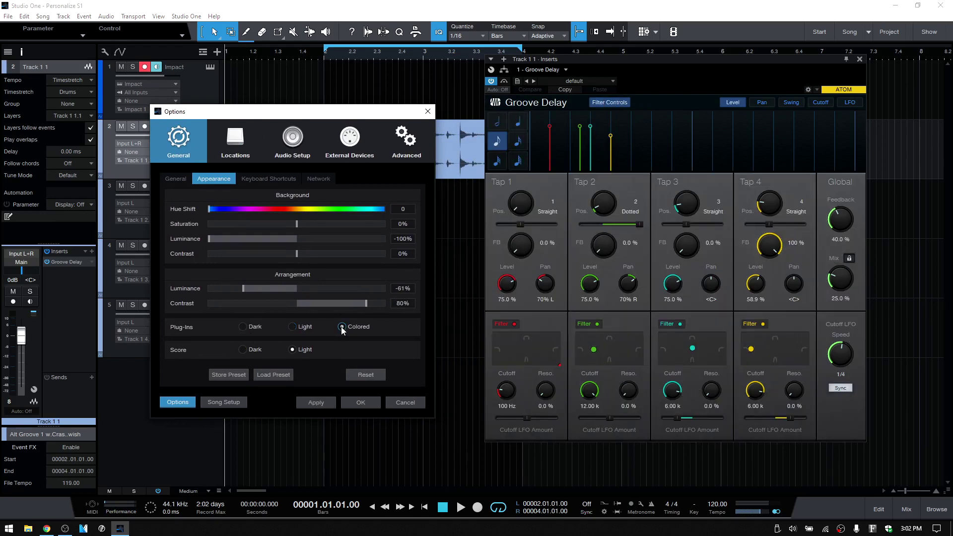
pyautogui.click(244, 328)
pyautogui.click(405, 402)
# Step: Close the Groove Delay window and hide the inspector
pyautogui.click(860, 59)
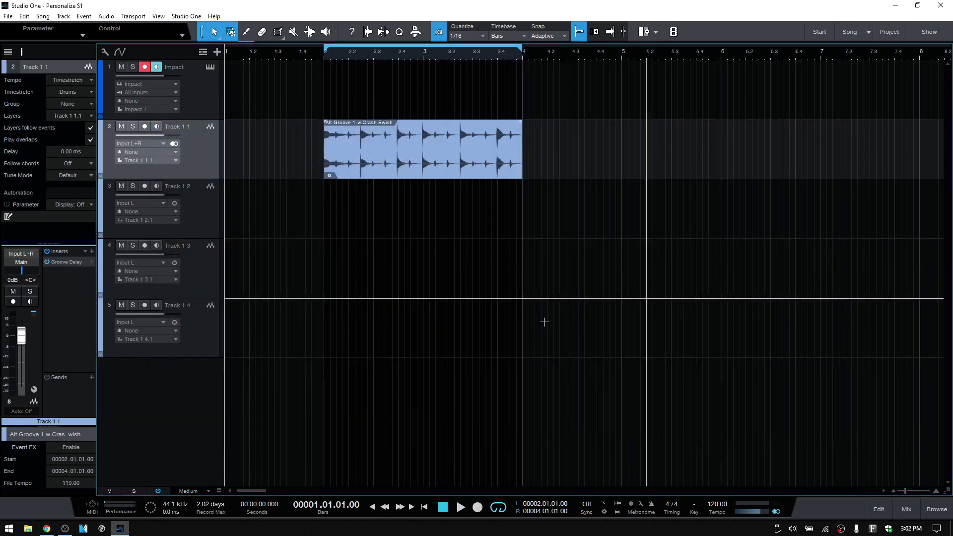
pyautogui.click(20, 52)
pyautogui.click(20, 52)
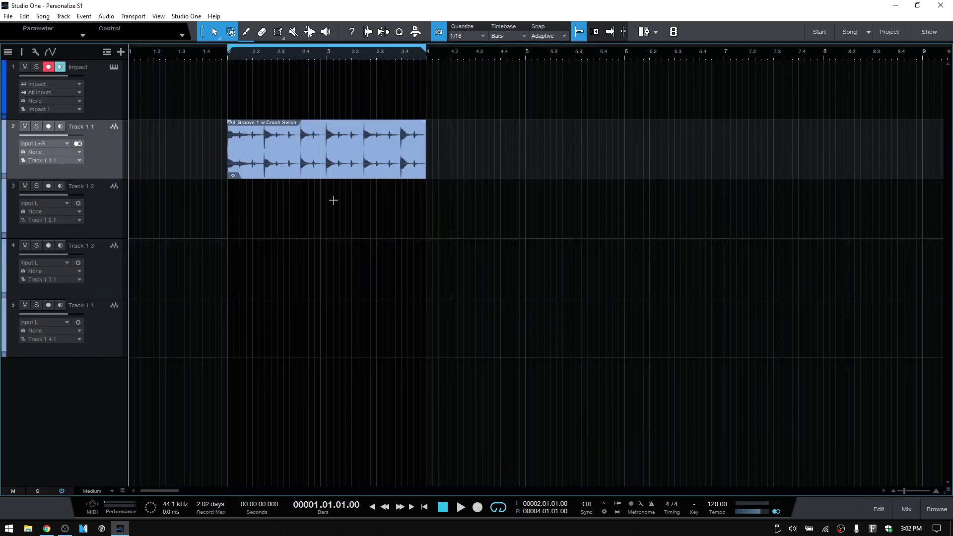
# Step: Create an empty Impact part over bars 2–4 and view it as score notation
pyautogui.doubleClick(265, 105)
pyautogui.doubleClick(305, 105)
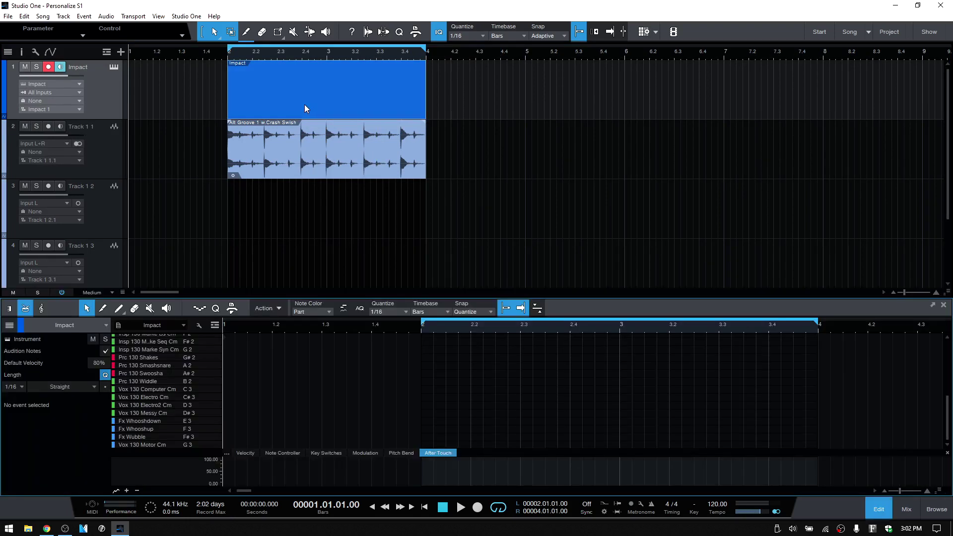
pyautogui.click(42, 309)
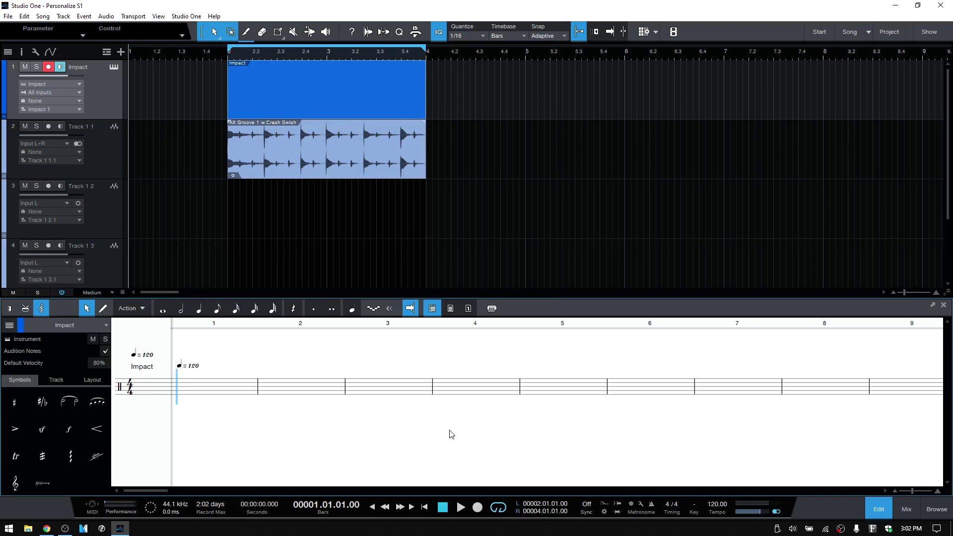
# Step: Try the Dark score theme, then keep the score Light and confirm the options
pyautogui.hotkey('ctrl', ',')
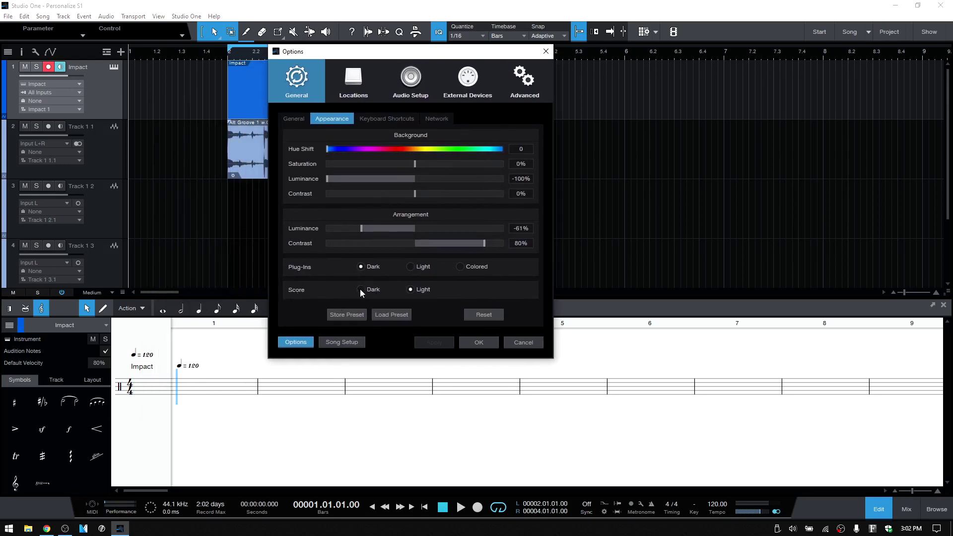
pyautogui.click(361, 289)
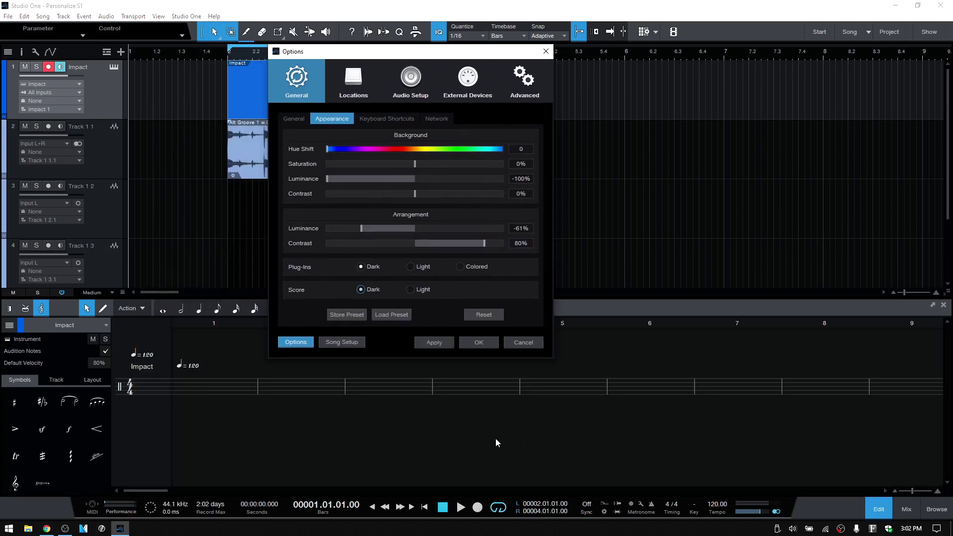
pyautogui.click(411, 289)
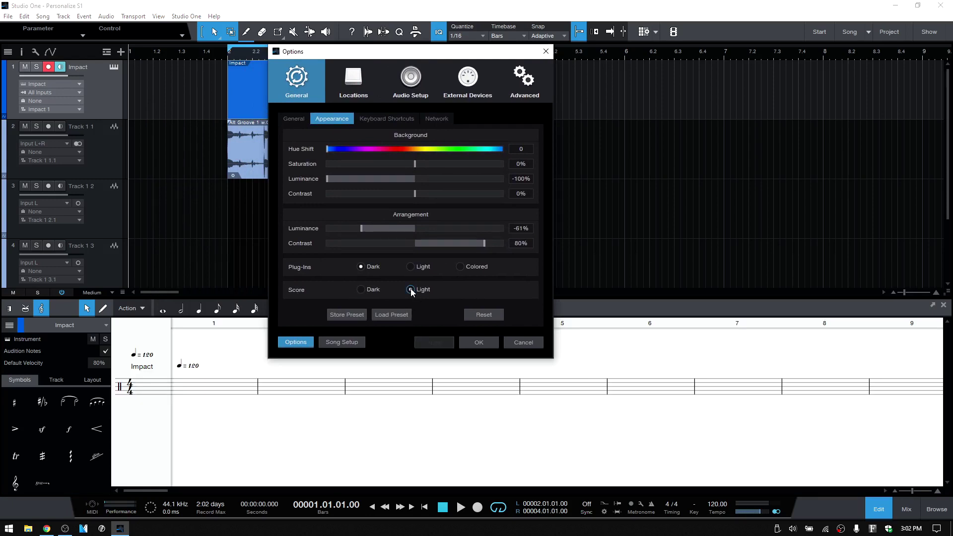
pyautogui.click(478, 343)
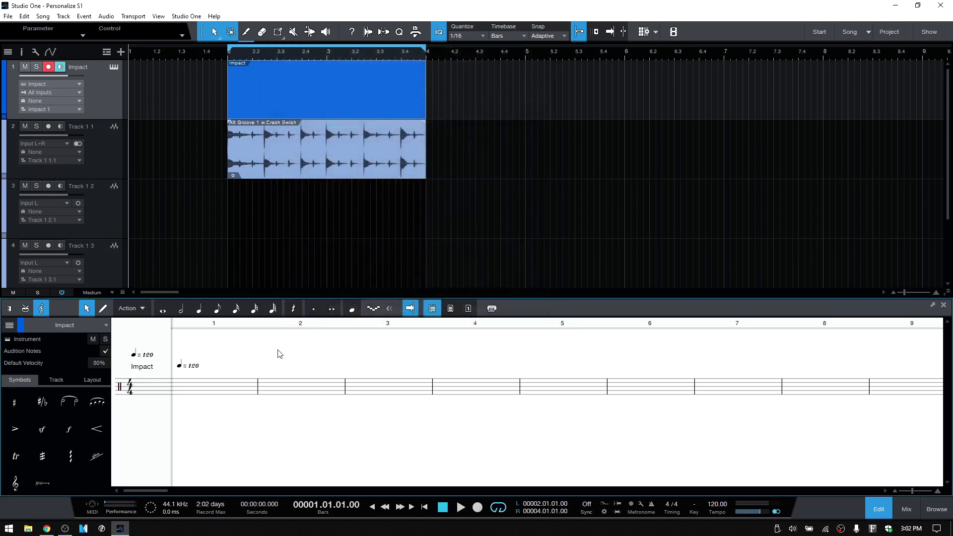
# Step: Close the note editor and colour the Impact track and its part lime green
pyautogui.click(10, 309)
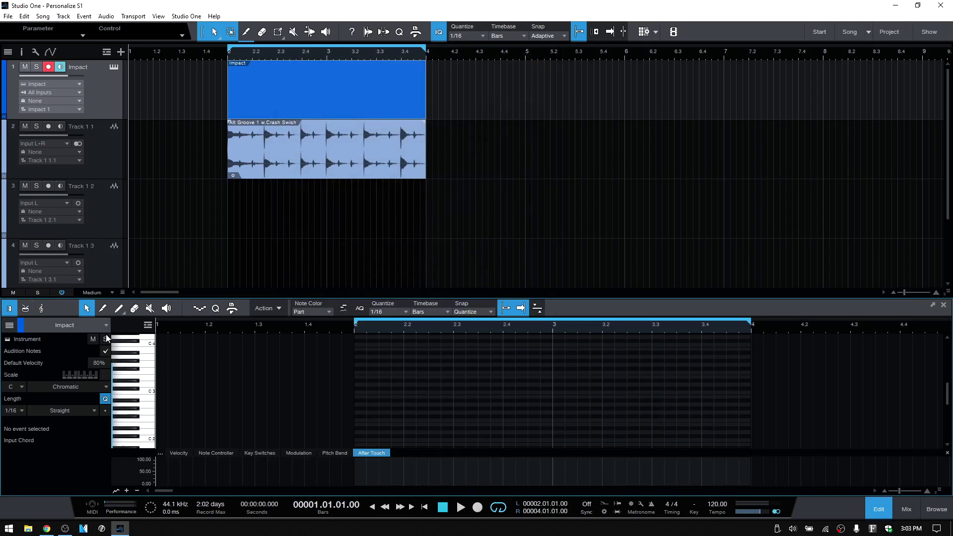
pyautogui.click(877, 515)
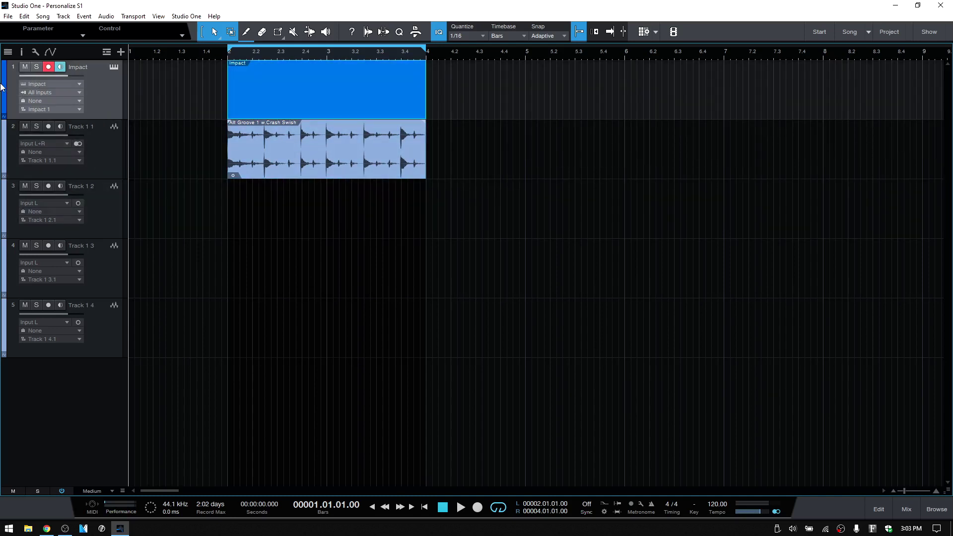
pyautogui.click(5, 87)
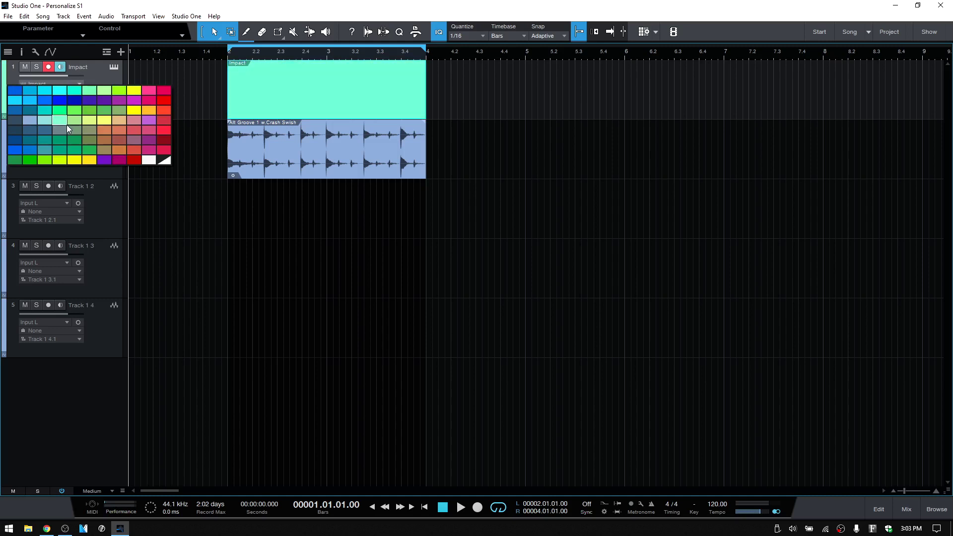
pyautogui.click(107, 119)
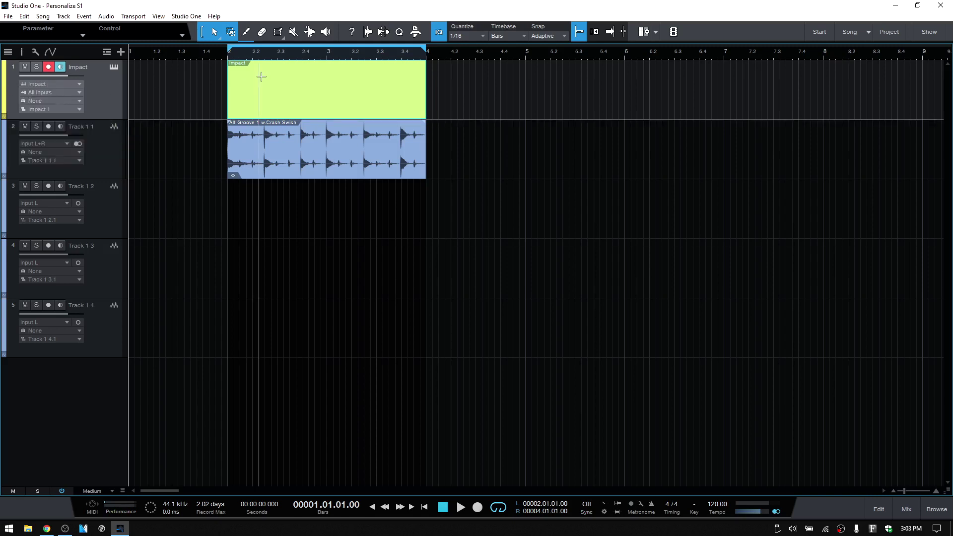
# Step: Colour the Impact part dark blue, leaving track 1's lime track colour unchanged
pyautogui.rightClick(308, 106)
pyautogui.click(317, 121)
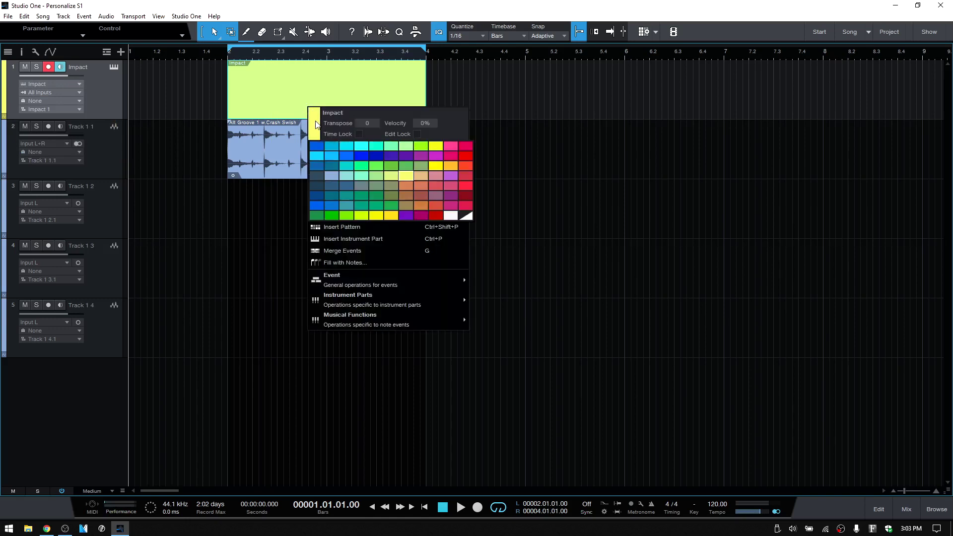
pyautogui.click(375, 158)
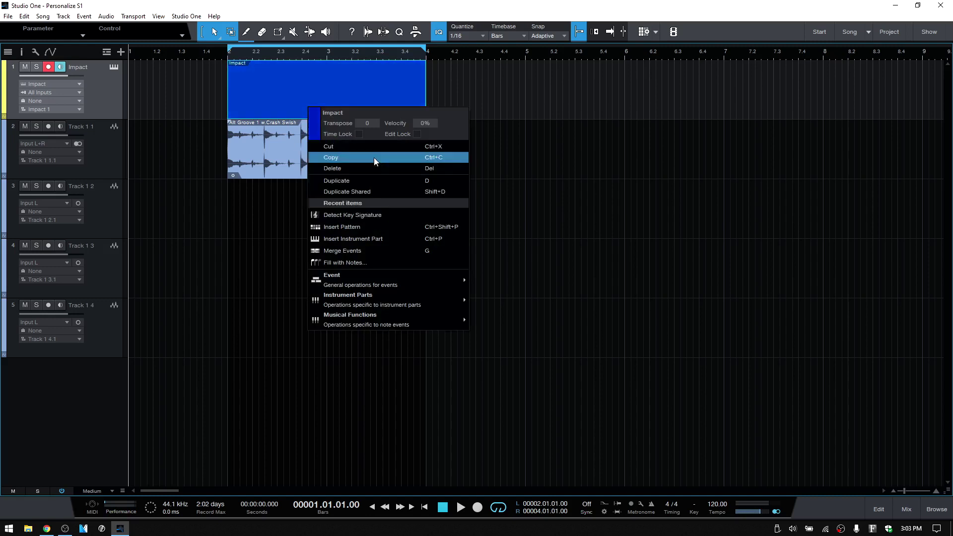
pyautogui.click(531, 93)
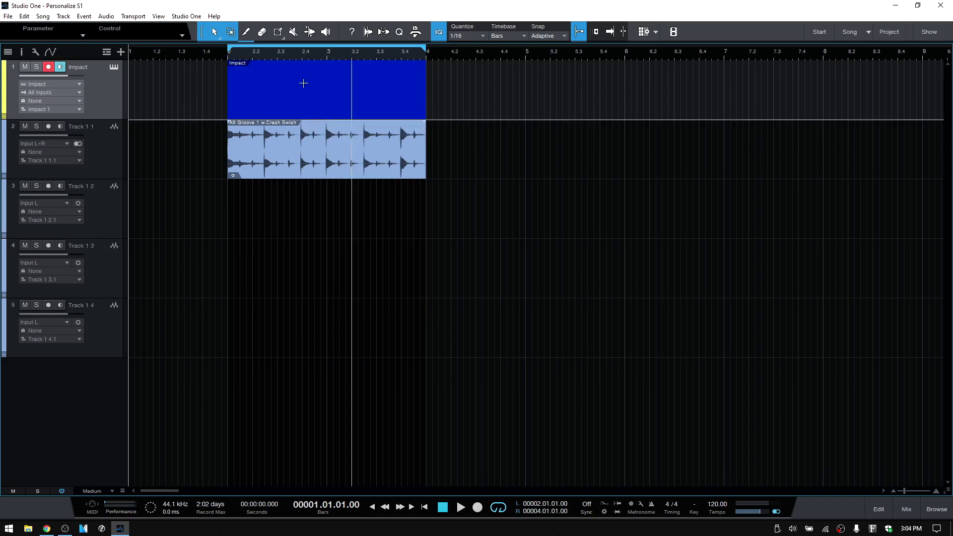
pyautogui.click(3, 91)
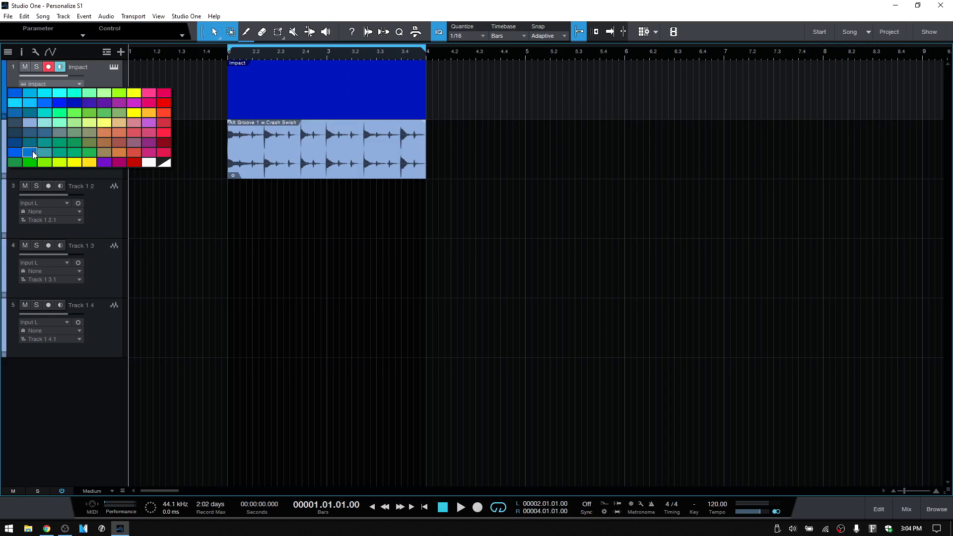
pyautogui.click(75, 164)
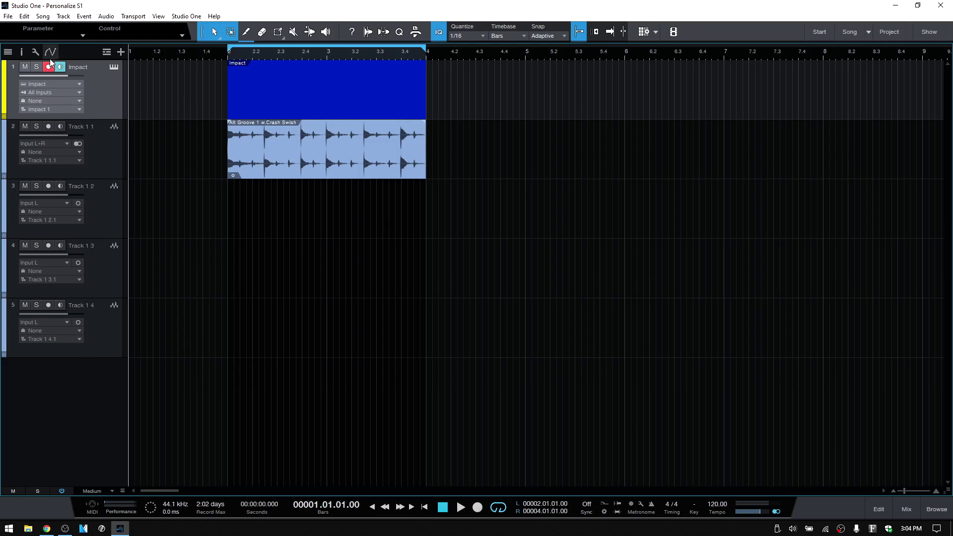
pyautogui.click(35, 51)
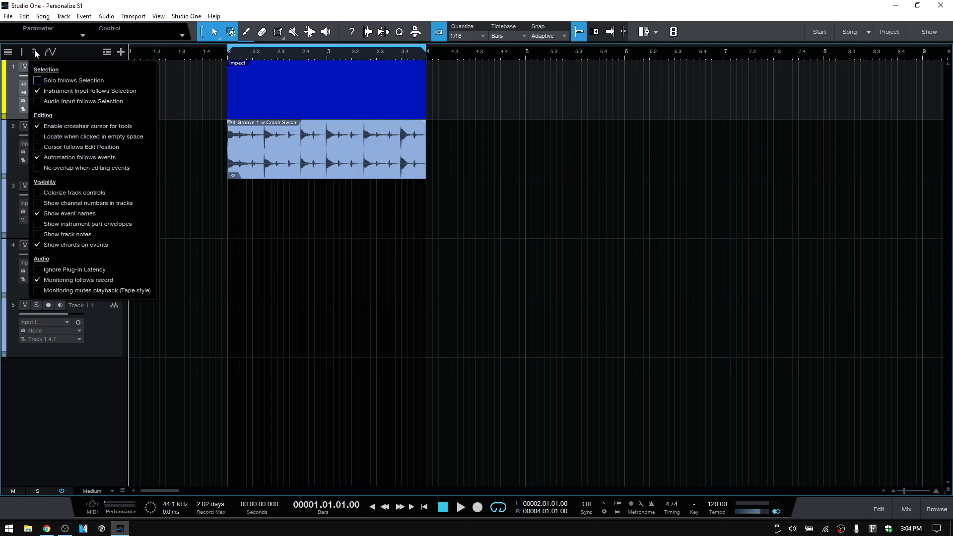
pyautogui.click(38, 193)
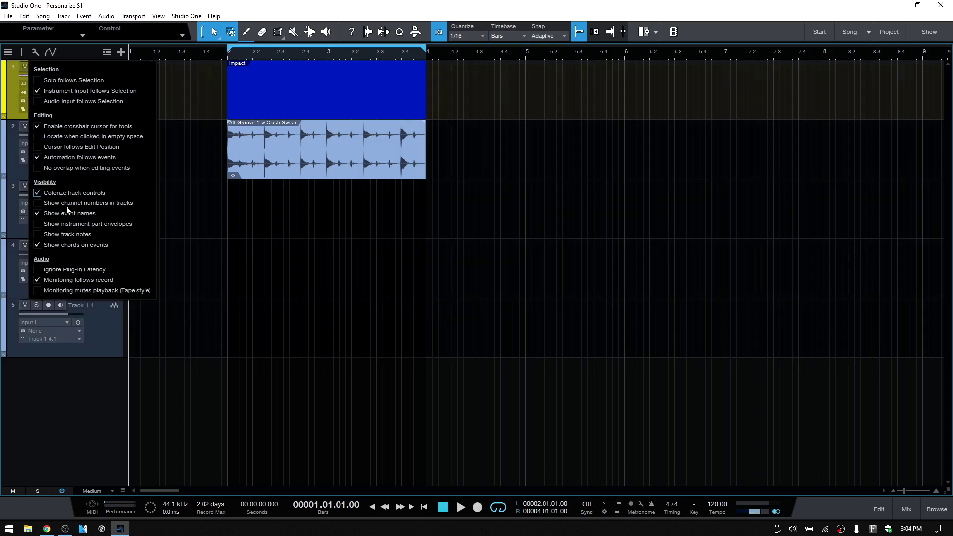
pyautogui.click(106, 342)
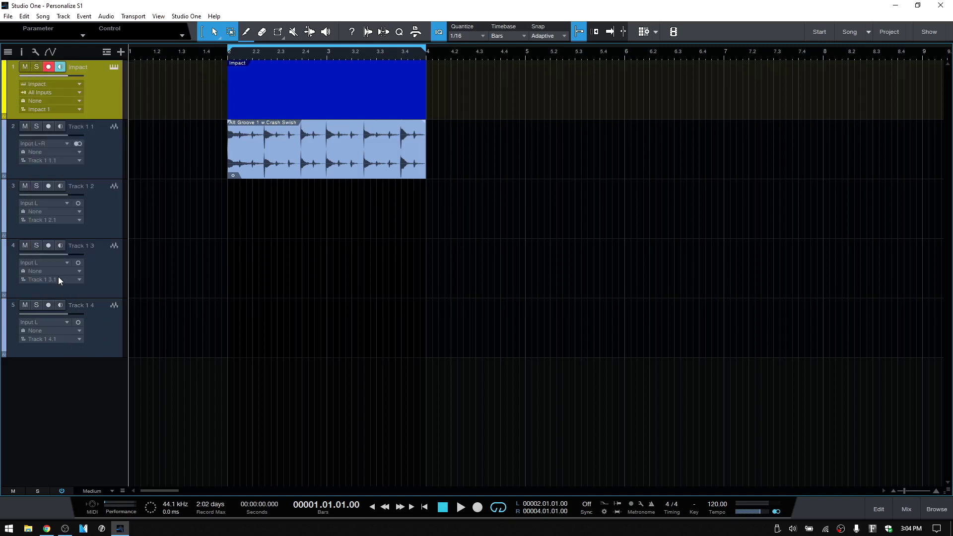
pyautogui.click(36, 52)
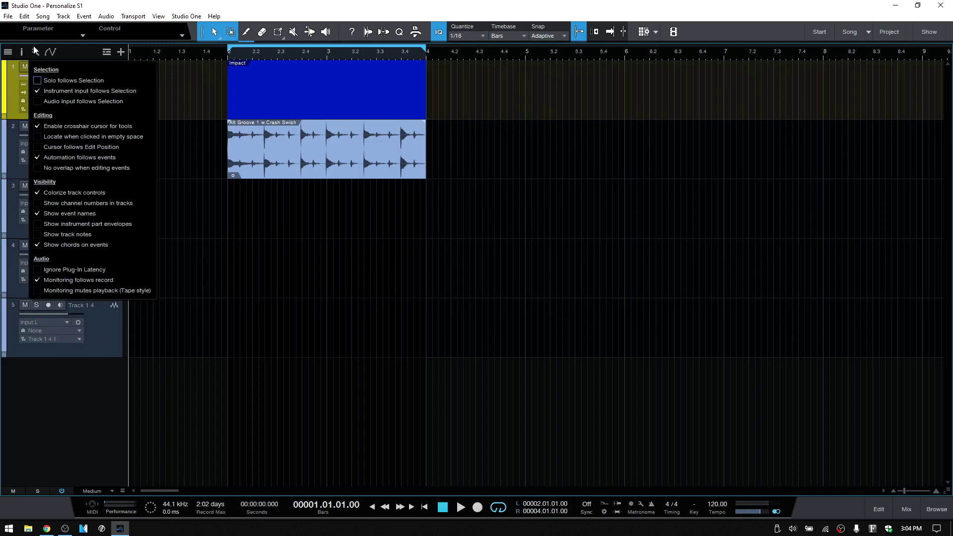
pyautogui.click(37, 192)
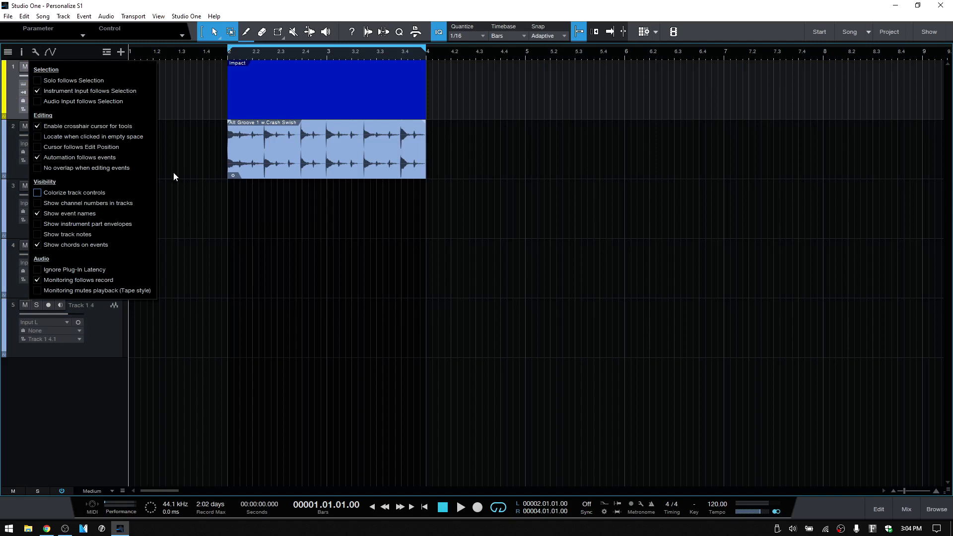
pyautogui.click(216, 221)
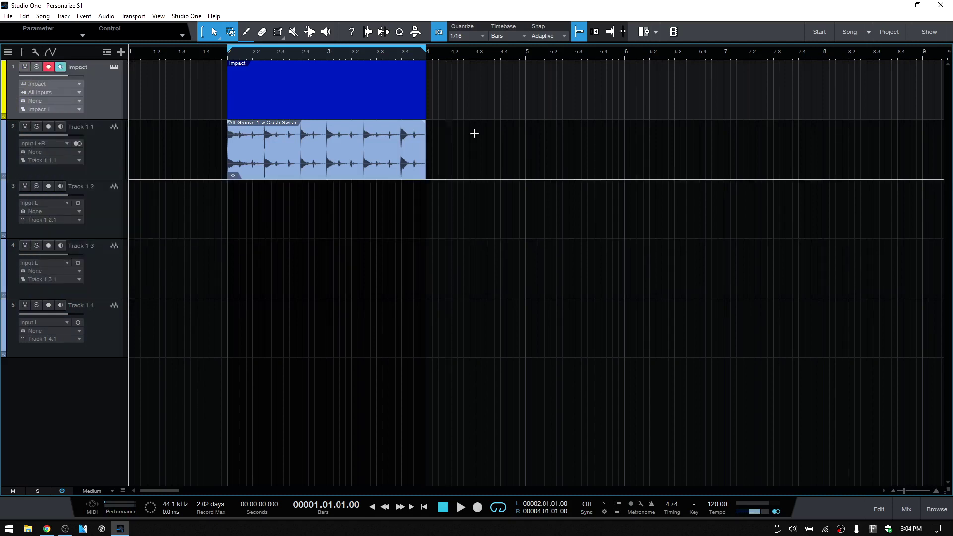
pyautogui.rightClick(502, 57)
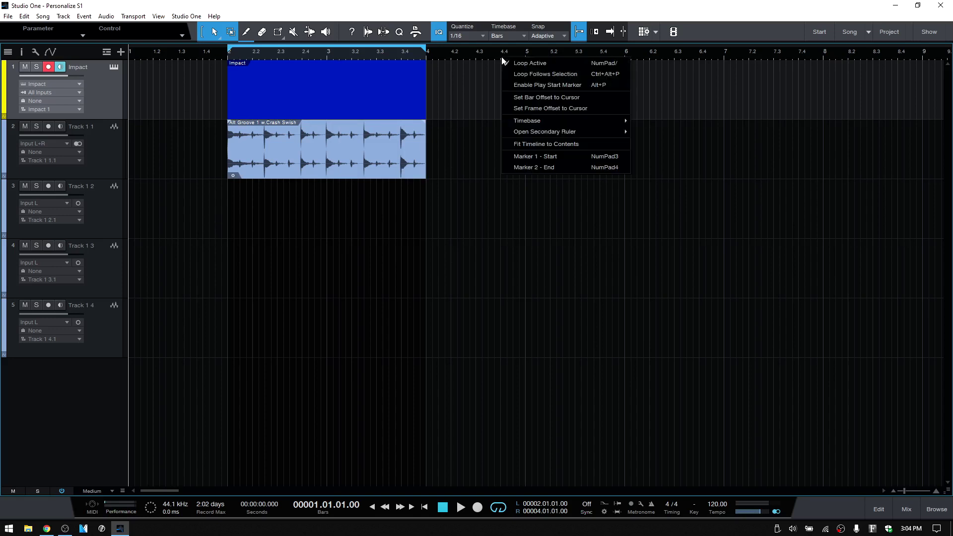
pyautogui.moveTo(596, 122)
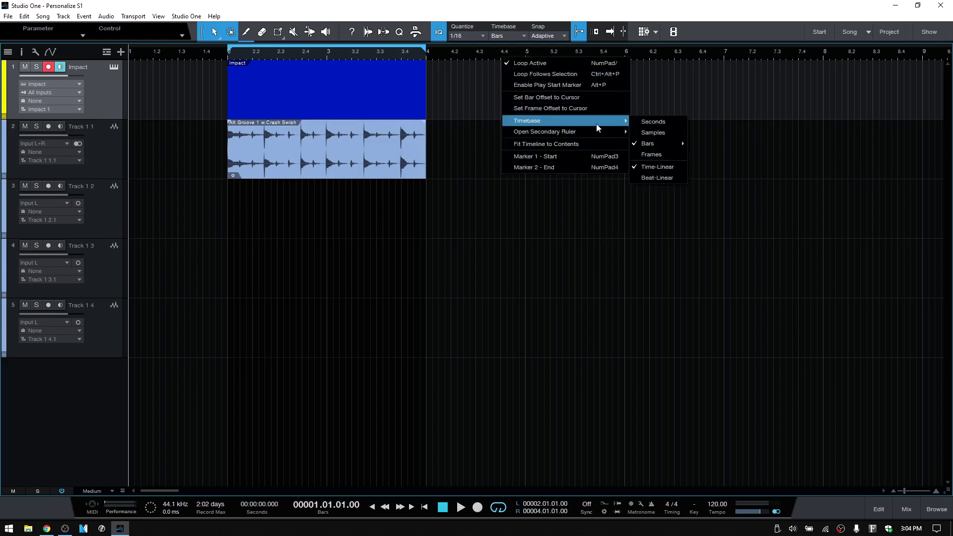
pyautogui.click(642, 124)
pyautogui.rightClick(584, 52)
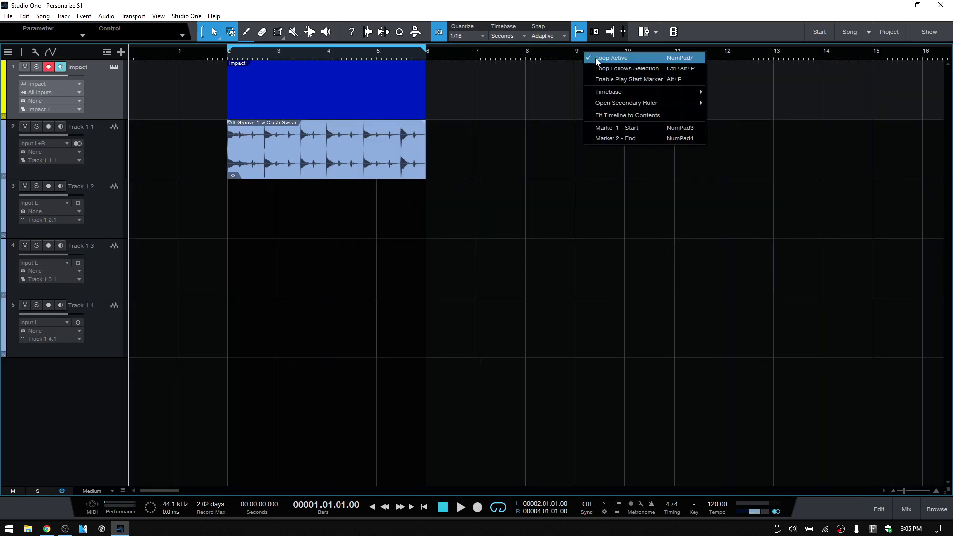
pyautogui.moveTo(635, 107)
pyautogui.moveTo(656, 93)
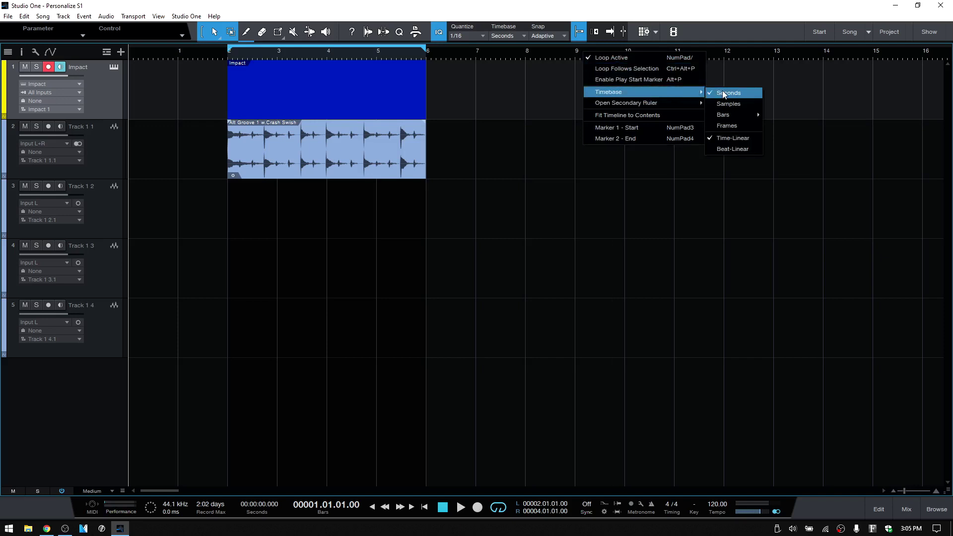
pyautogui.click(728, 103)
pyautogui.rightClick(559, 55)
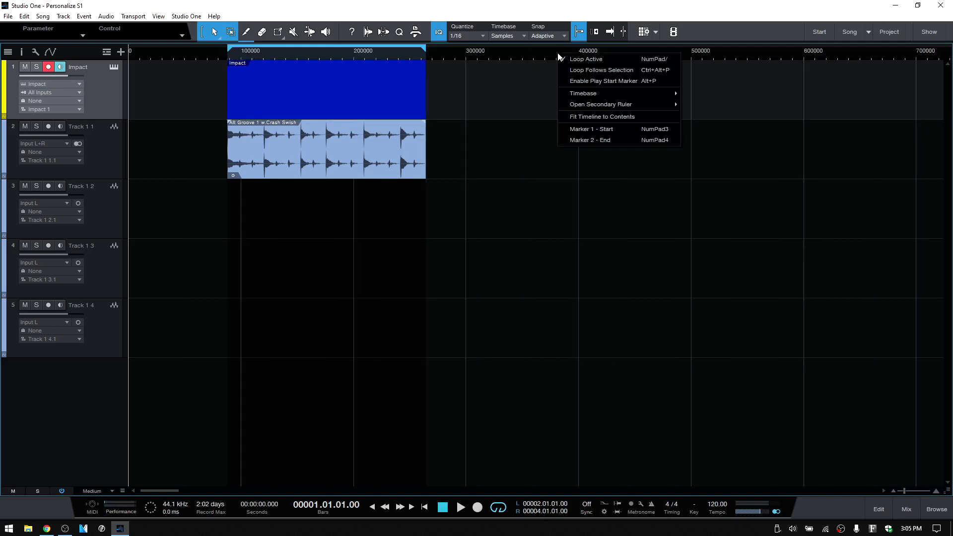
pyautogui.moveTo(592, 99)
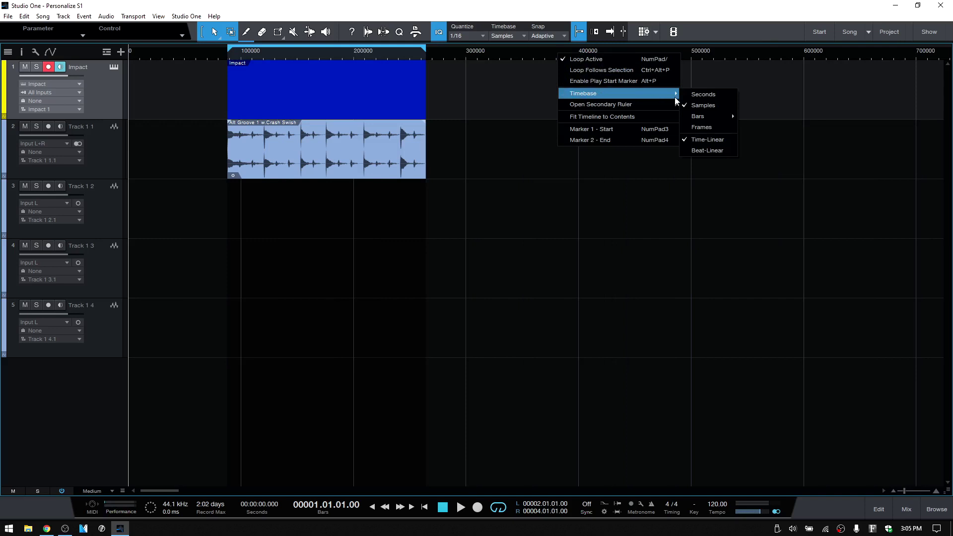
pyautogui.click(700, 119)
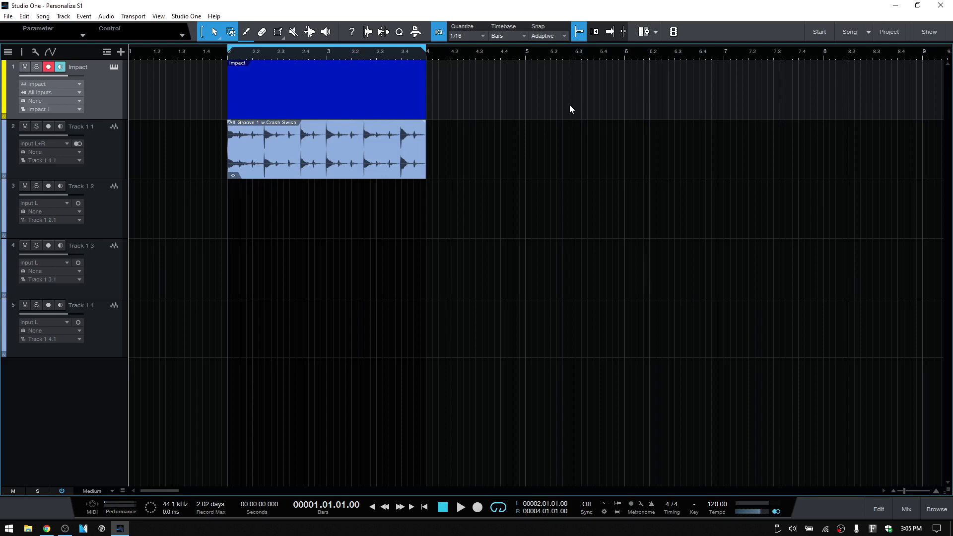
pyautogui.rightClick(535, 58)
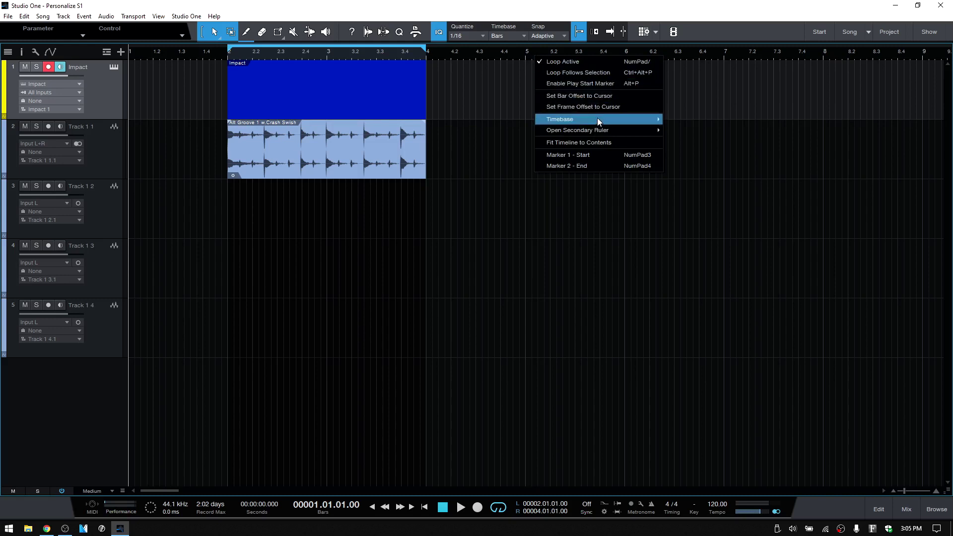
pyautogui.moveTo(584, 131)
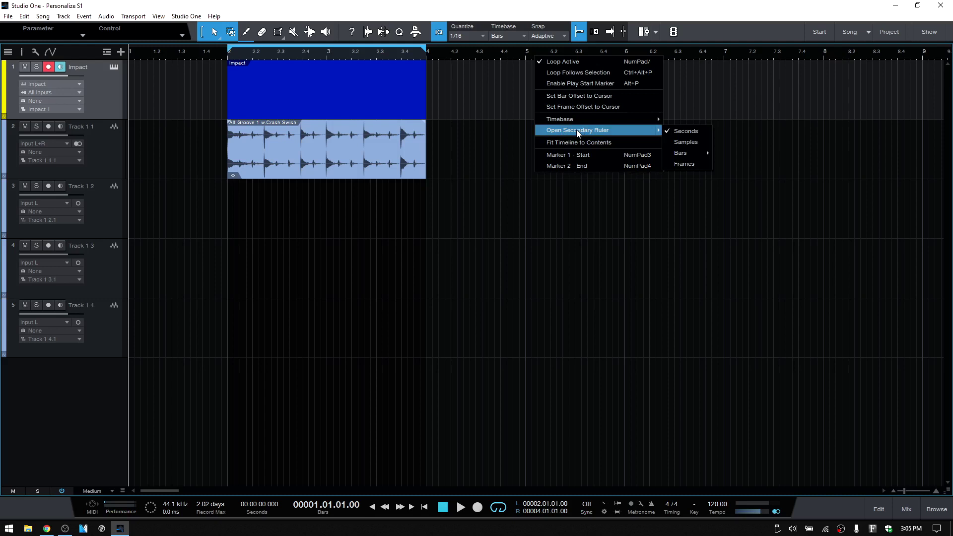
pyautogui.click(576, 130)
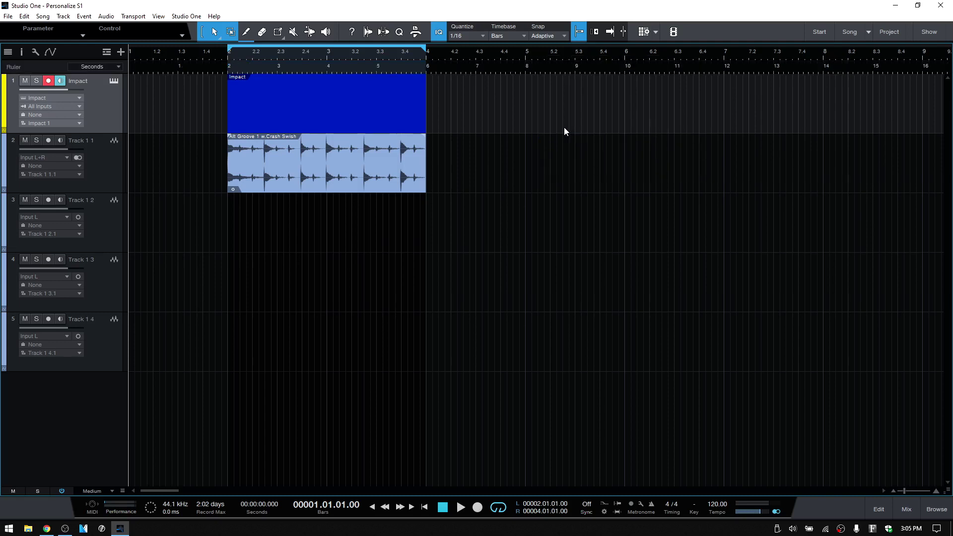
pyautogui.rightClick(516, 70)
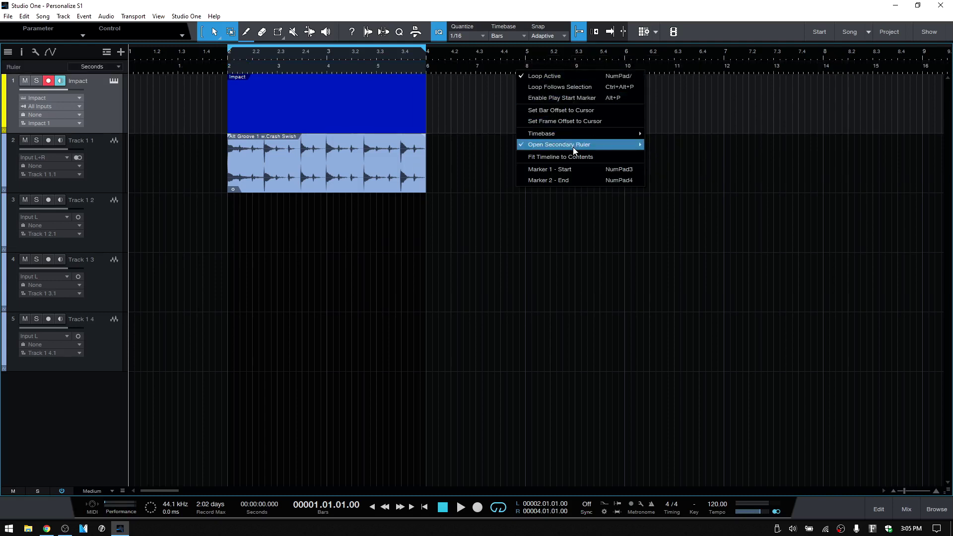
pyautogui.moveTo(575, 146)
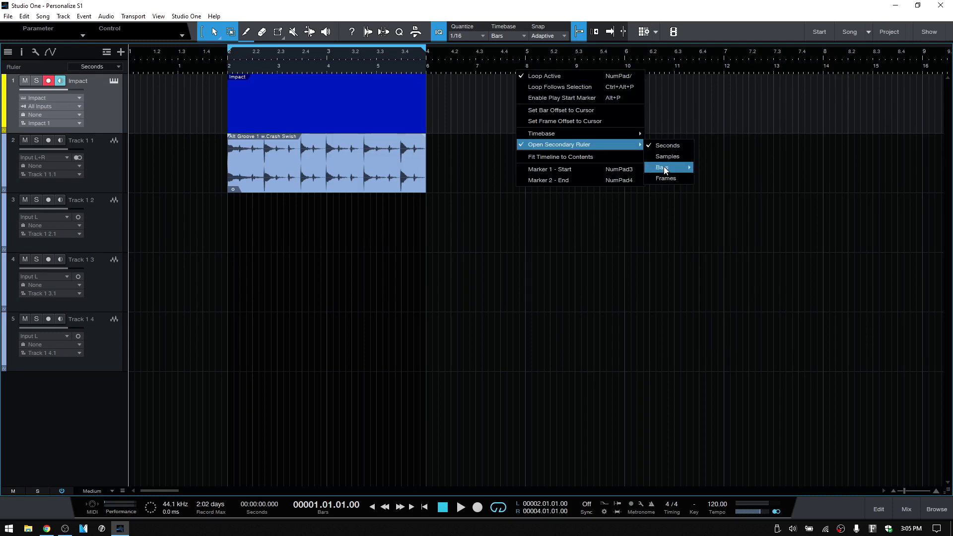
pyautogui.moveTo(667, 168)
pyautogui.click(478, 107)
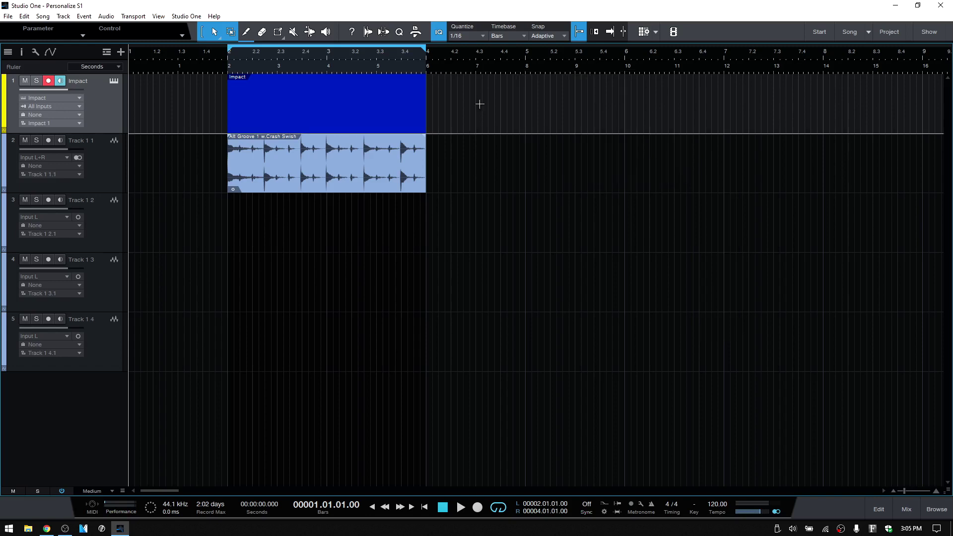
pyautogui.click(118, 66)
pyautogui.click(86, 90)
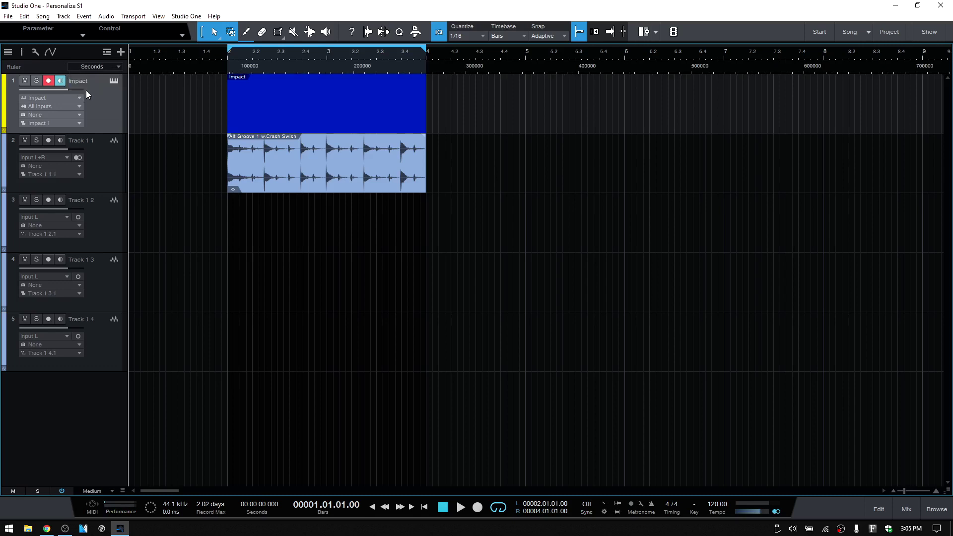
pyautogui.click(118, 67)
pyautogui.click(51, 68)
pyautogui.click(106, 53)
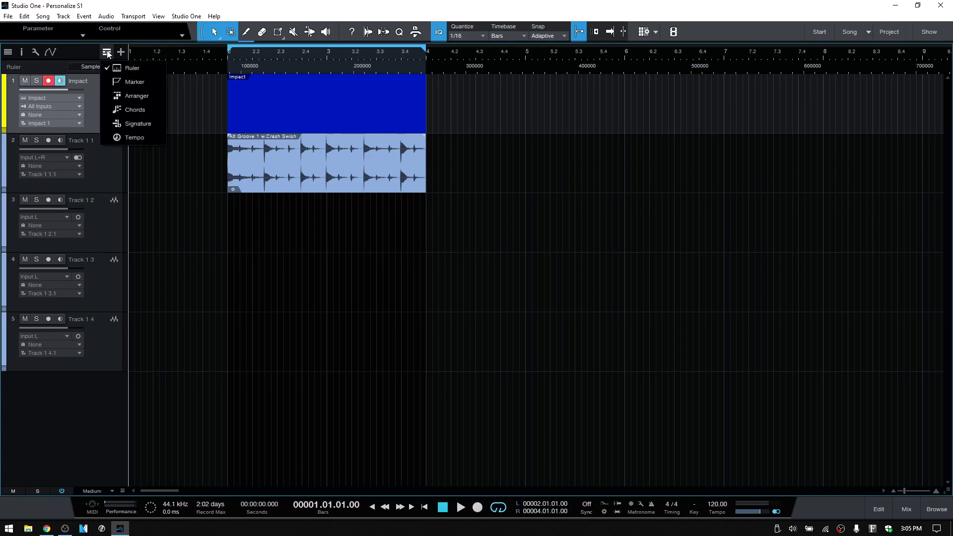
pyautogui.click(128, 68)
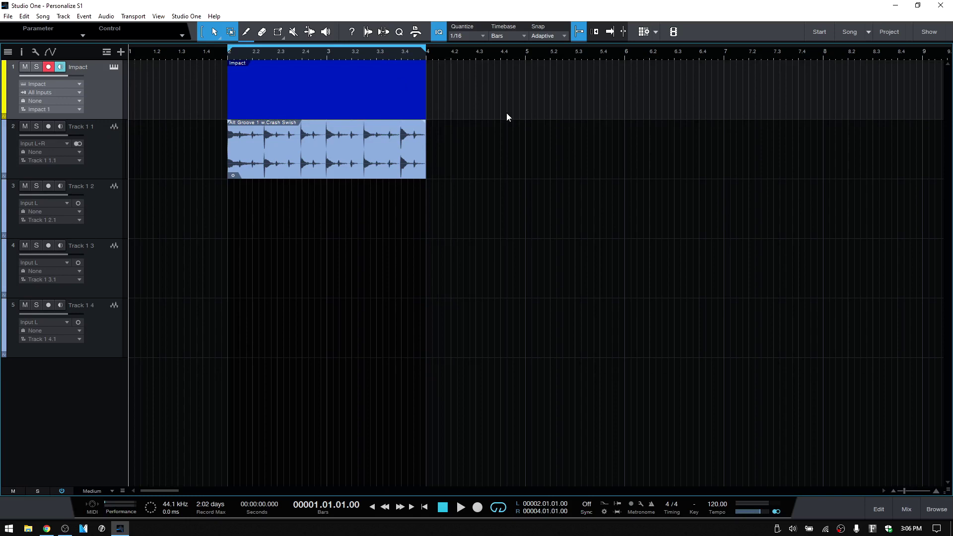
# Step: Show browser Instruments with PreSonus expanded to Impact, Mai Tai, Mojito, Presence and SampleOne
pyautogui.click(936, 509)
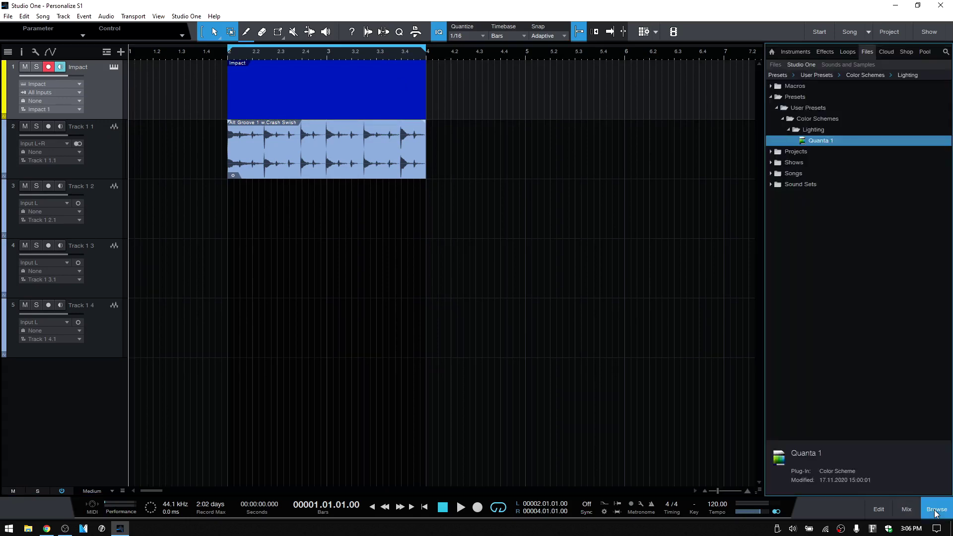
pyautogui.click(797, 52)
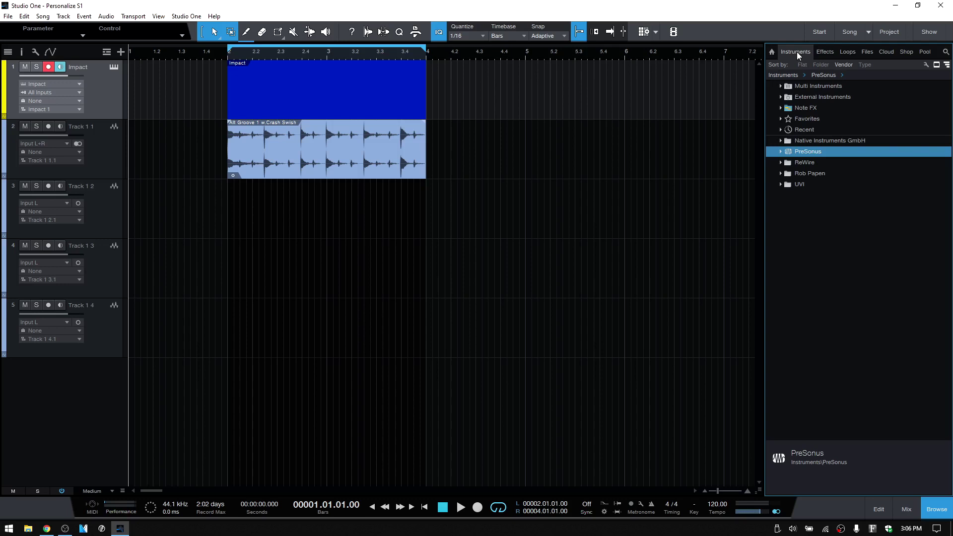
pyautogui.click(781, 152)
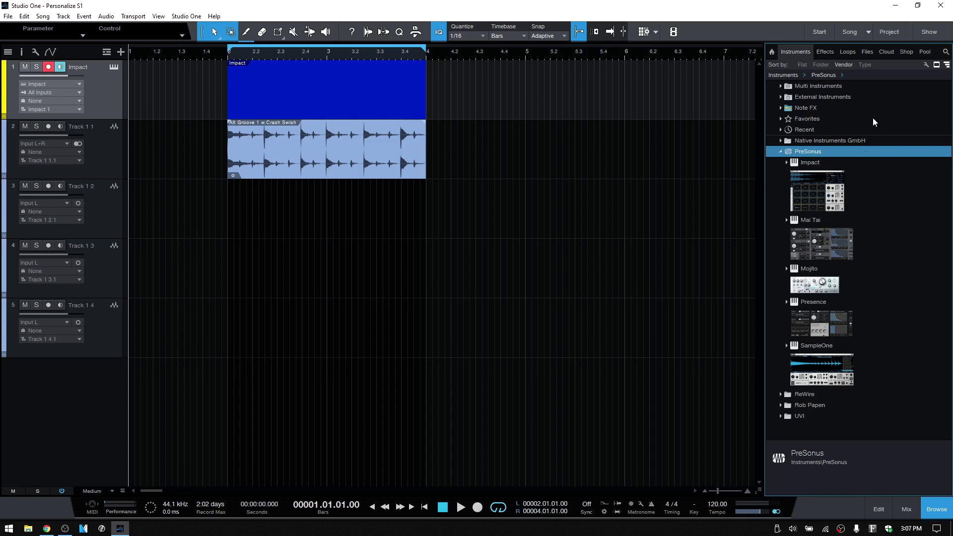
pyautogui.click(926, 66)
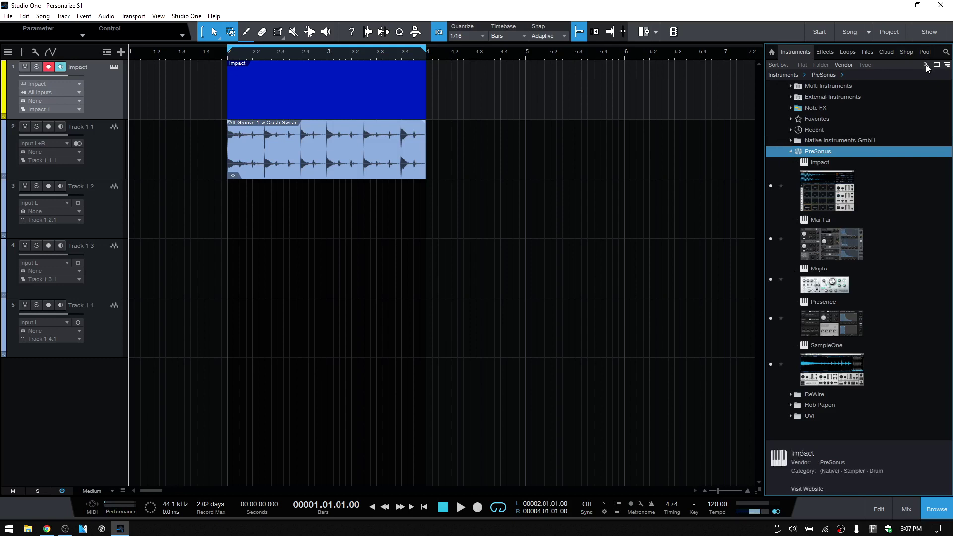
pyautogui.click(770, 242)
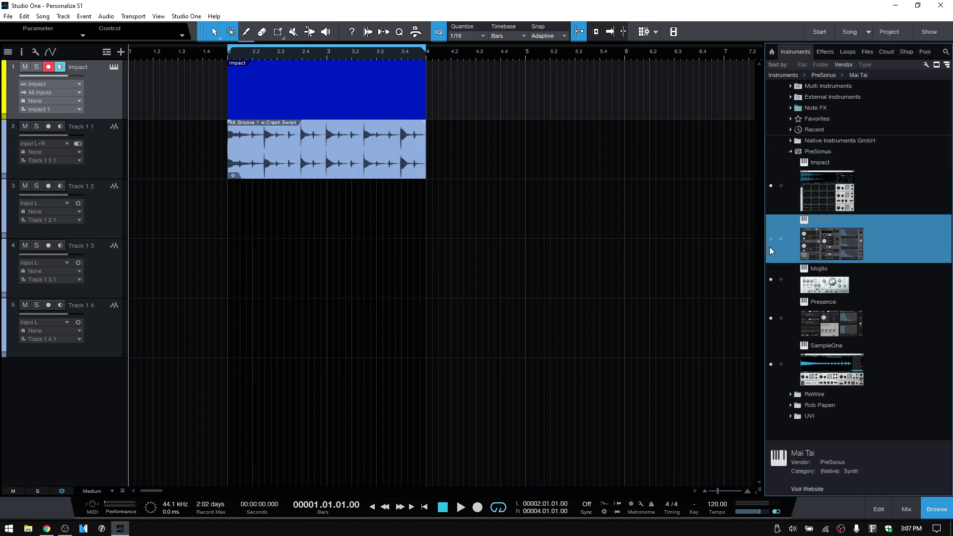
pyautogui.click(771, 281)
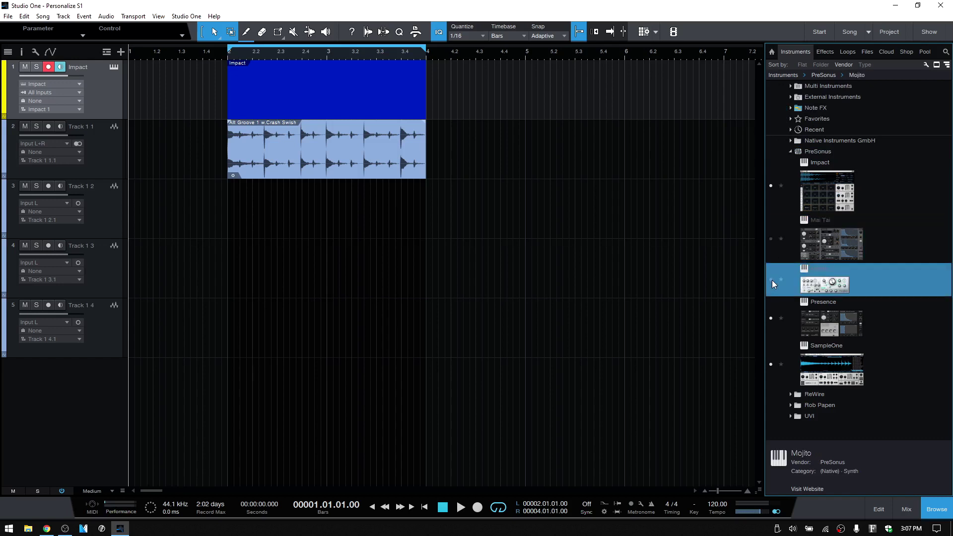
pyautogui.click(926, 65)
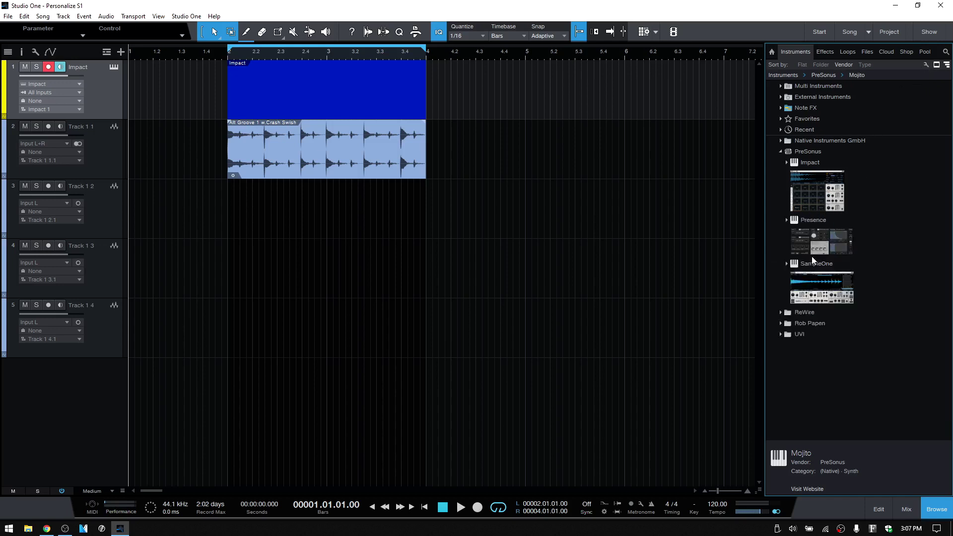
pyautogui.click(927, 65)
pyautogui.click(771, 240)
pyautogui.click(770, 280)
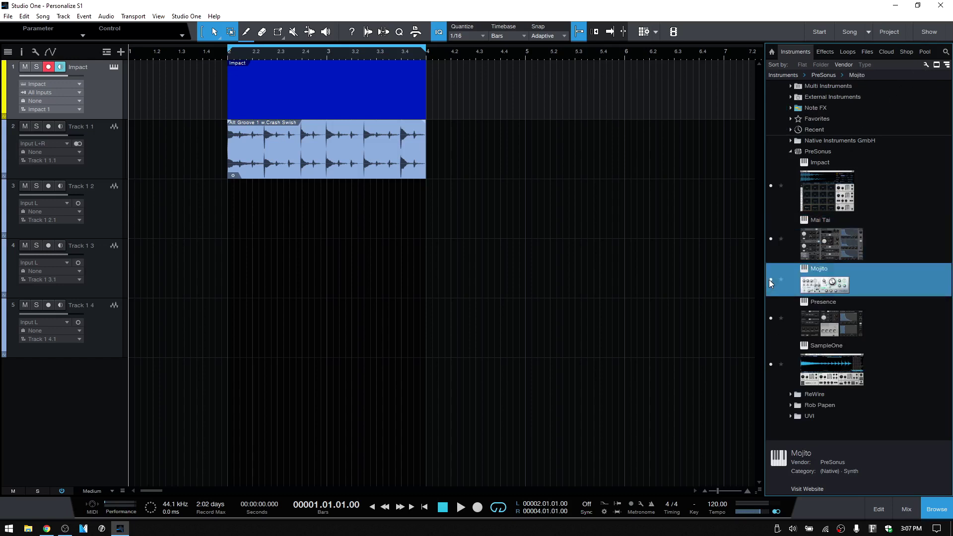
pyautogui.click(926, 64)
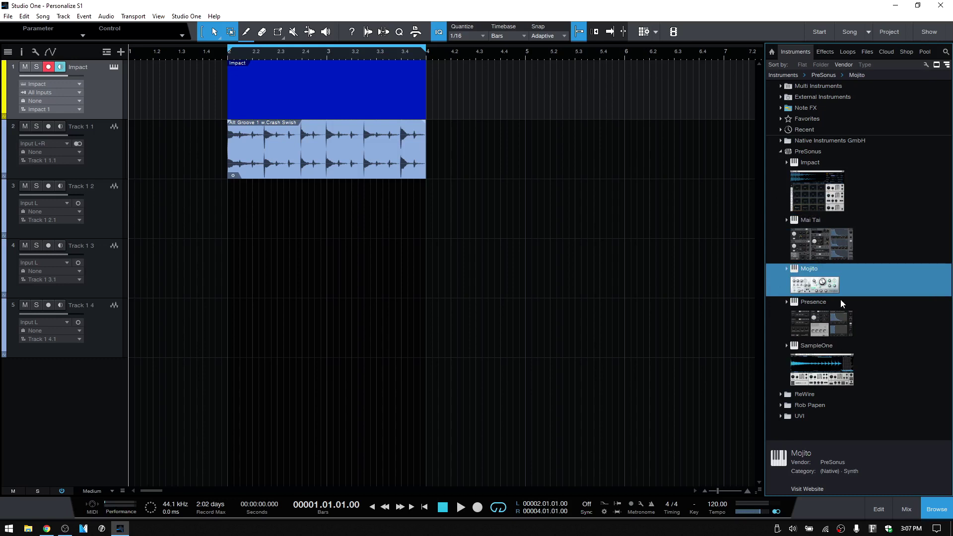
# Step: Star Impact and Mai Tai as favourite instruments and expand the Favorites folder to list them
pyautogui.click(782, 121)
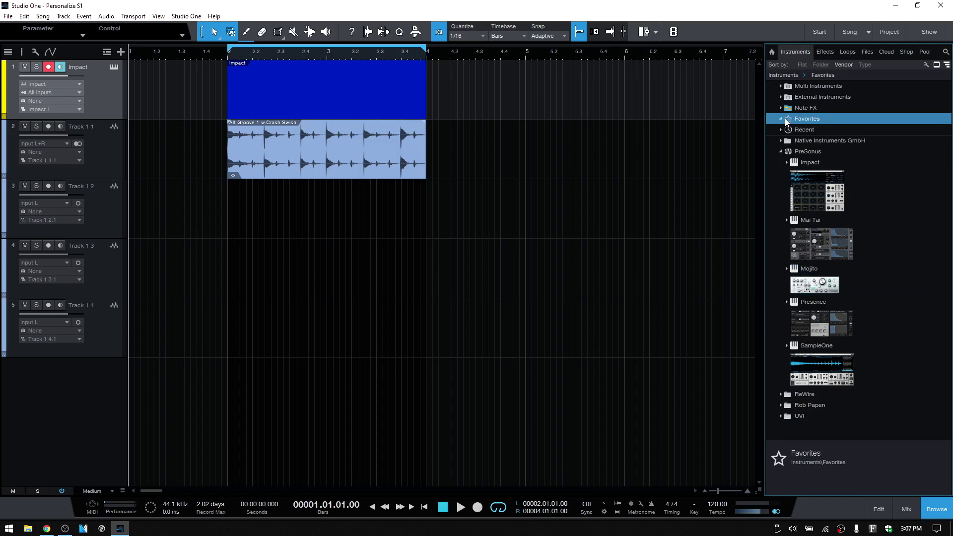
pyautogui.click(781, 119)
pyautogui.click(926, 65)
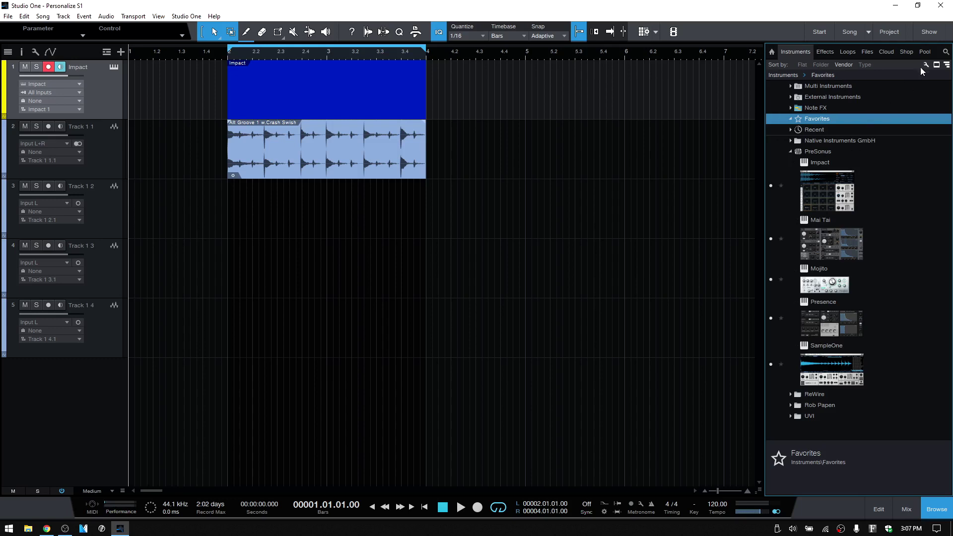
pyautogui.click(782, 188)
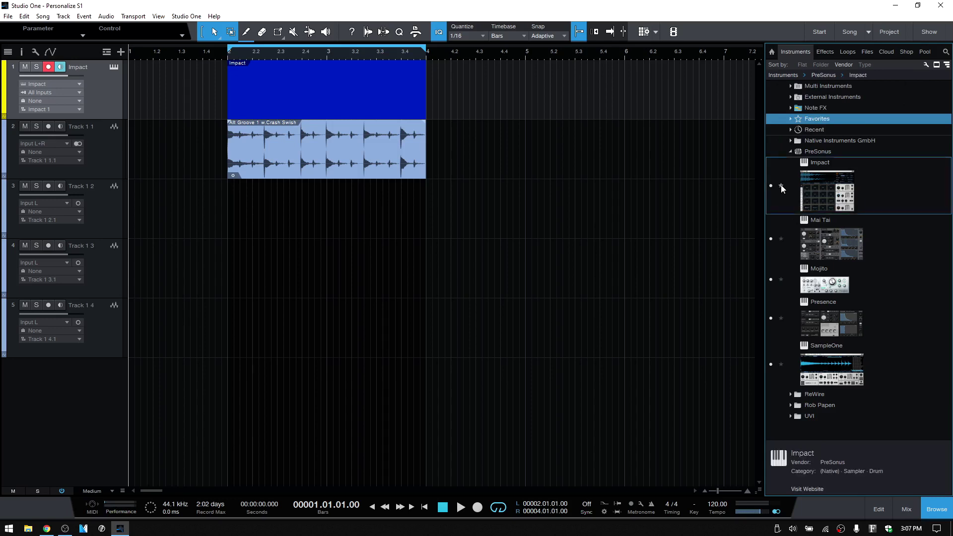
pyautogui.click(780, 242)
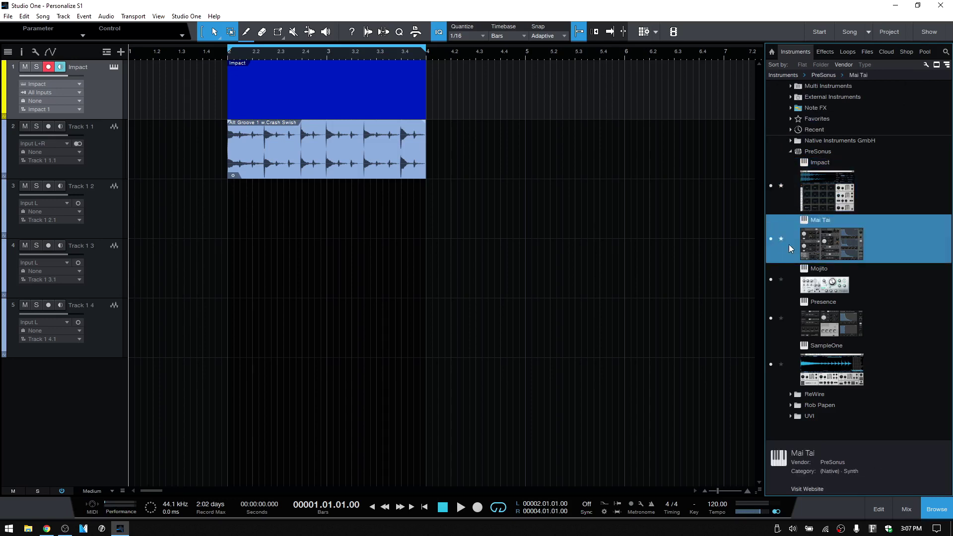
pyautogui.click(925, 66)
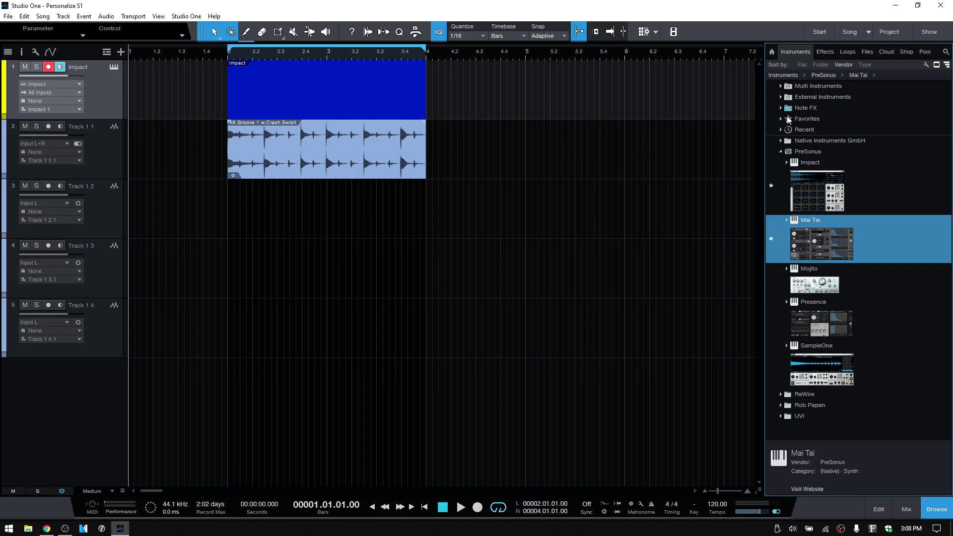
pyautogui.click(781, 120)
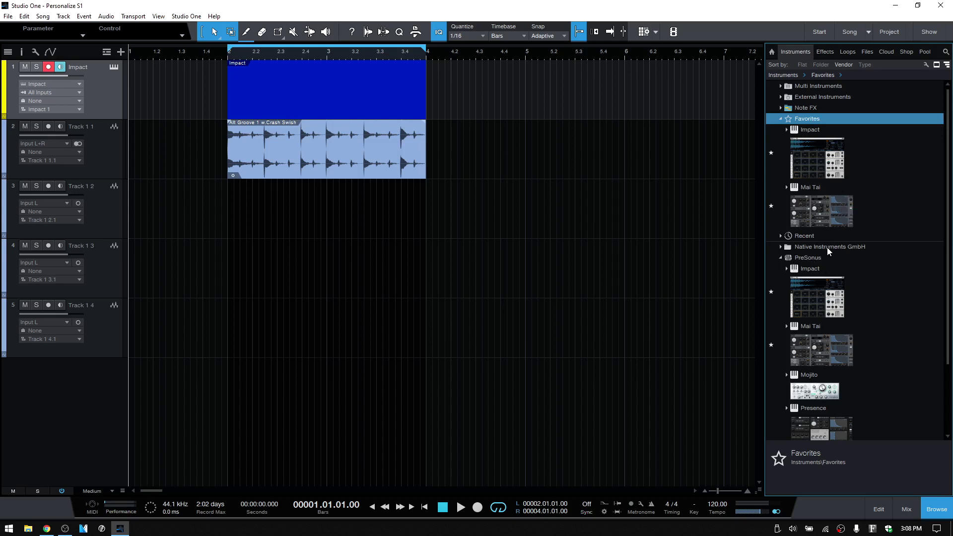
# Step: Collapse Favorites and unstar Impact and Mai Tai in plug-in manage mode
pyautogui.click(781, 119)
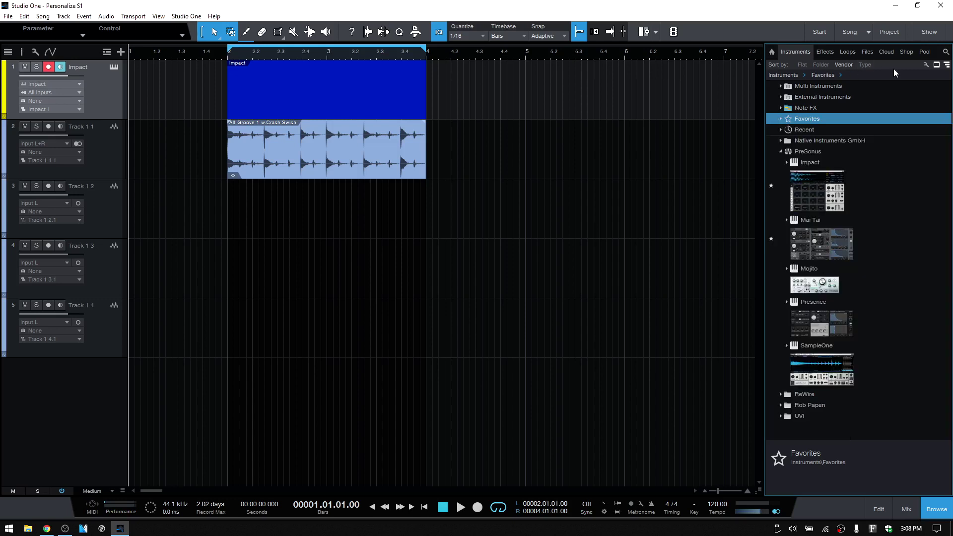
pyautogui.click(926, 65)
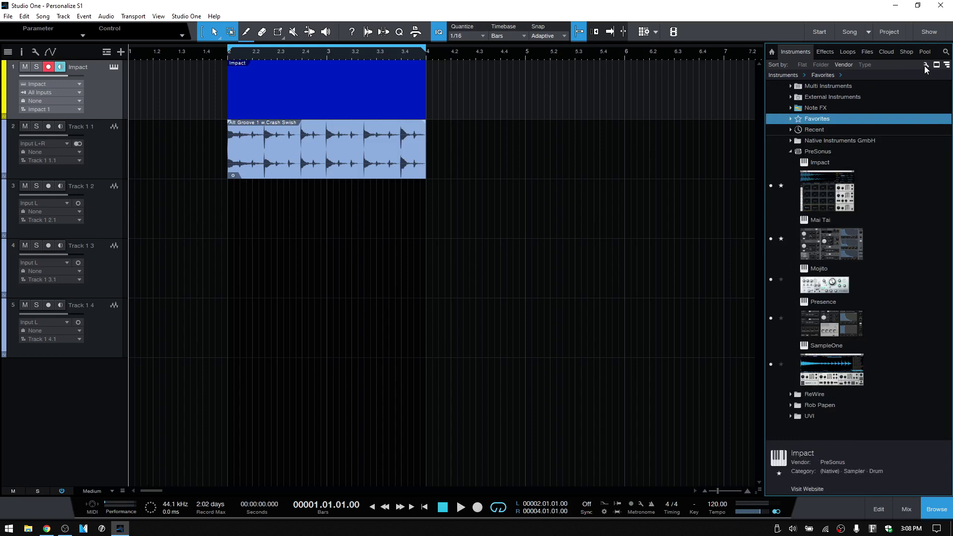
pyautogui.click(781, 186)
pyautogui.click(782, 240)
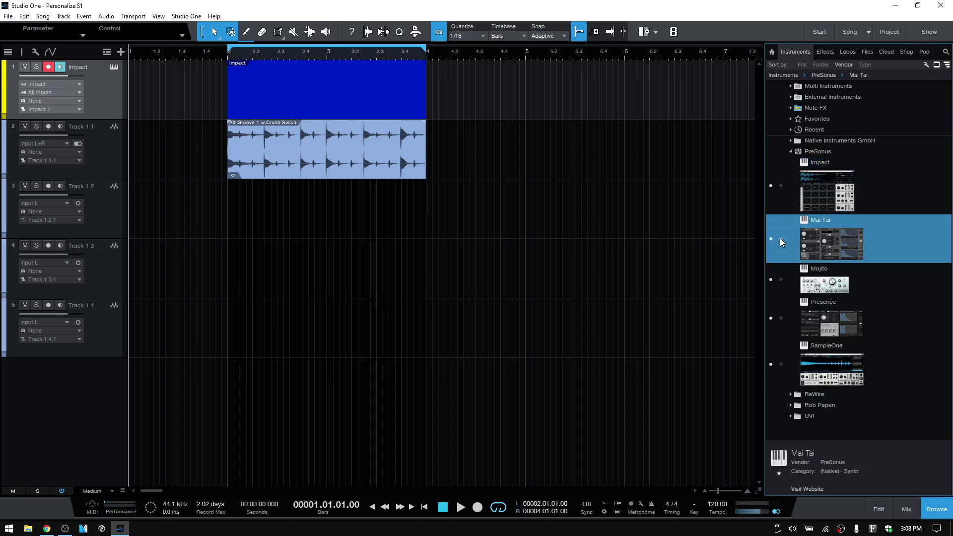
pyautogui.click(927, 65)
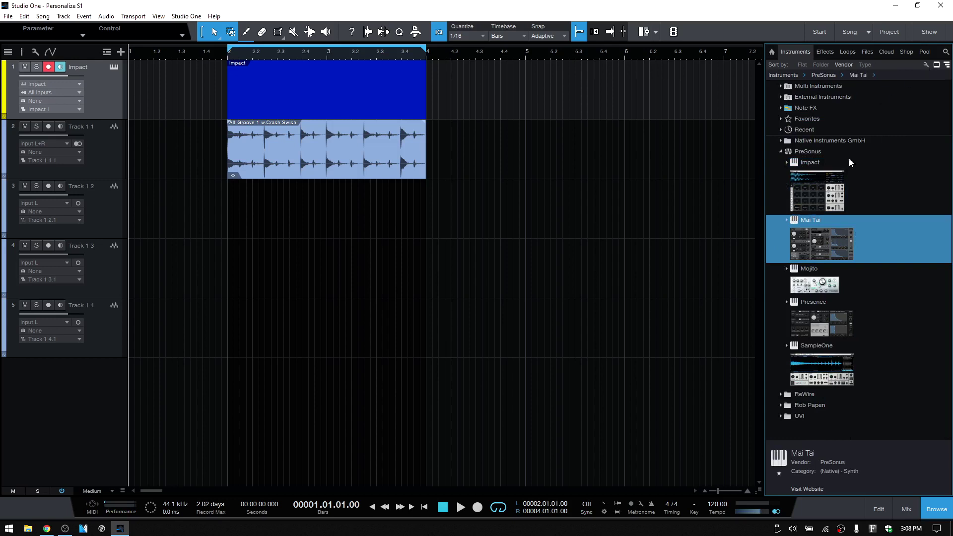
# Step: Reopen the PreSonus instrument folder in the browser
pyautogui.click(781, 152)
pyautogui.click(783, 120)
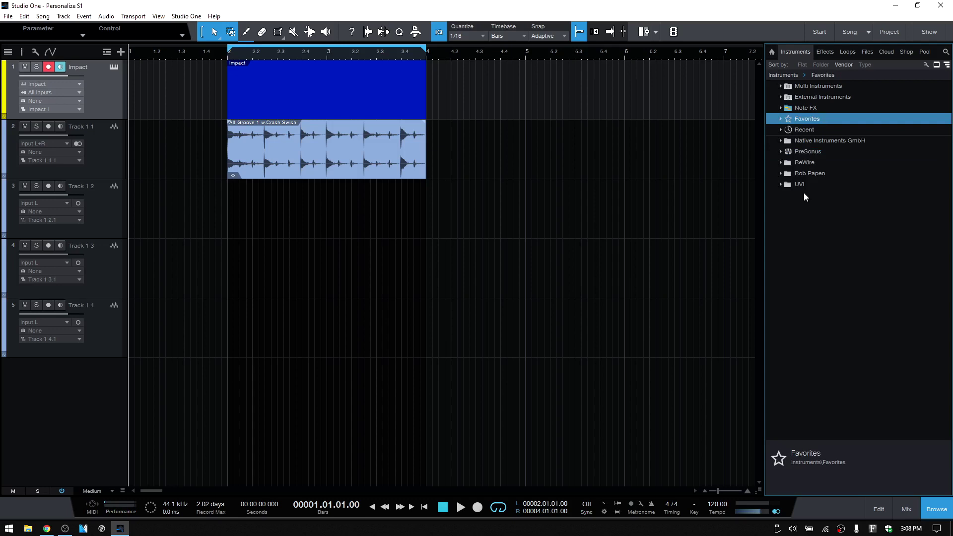
pyautogui.click(782, 152)
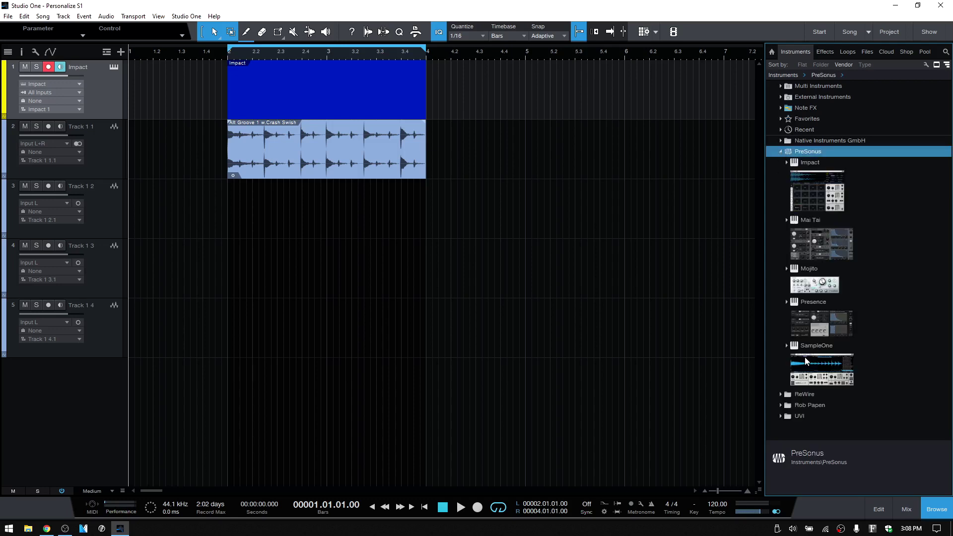
# Step: Toggle plug-in thumbnails off and on, collapse PreSonus and expand UVI to show FalconVSTx64
pyautogui.click(937, 66)
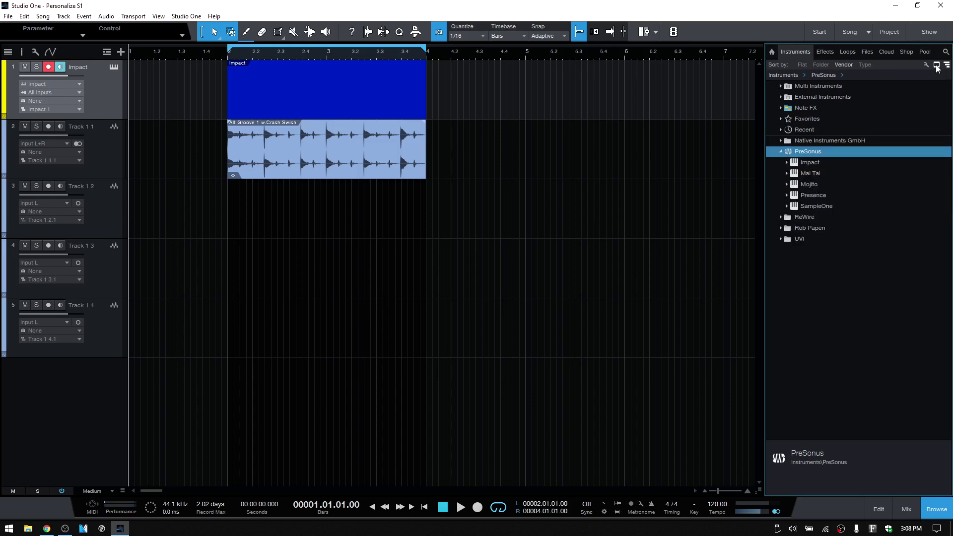
pyautogui.click(937, 66)
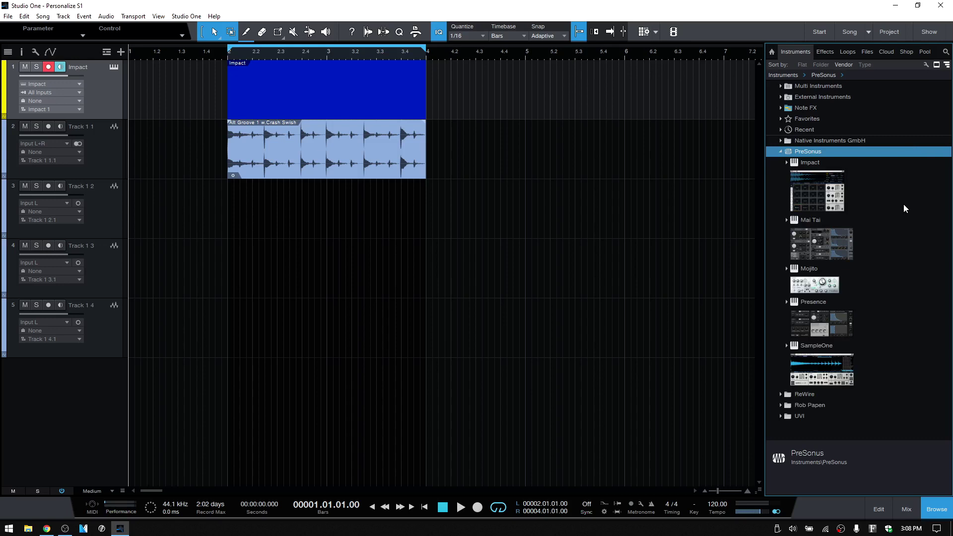
pyautogui.click(781, 152)
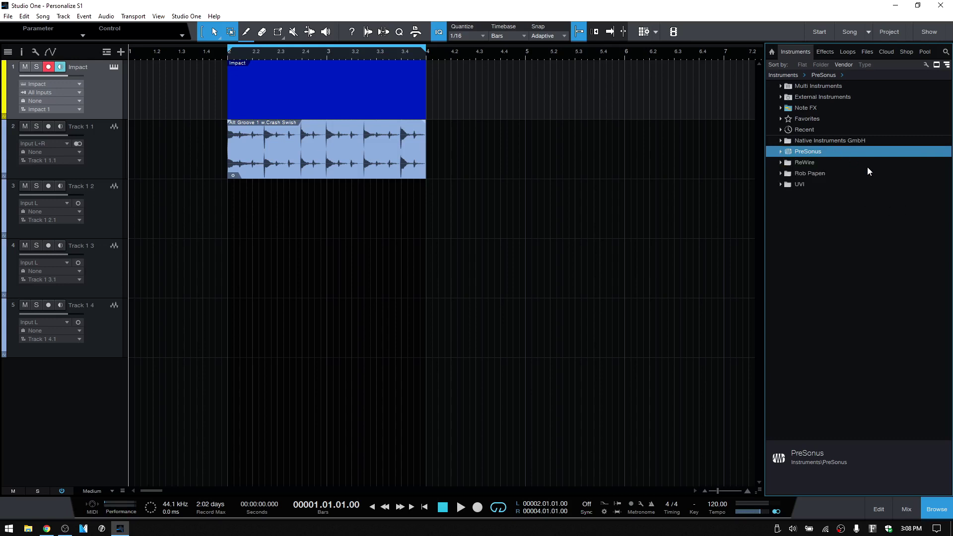
pyautogui.click(781, 184)
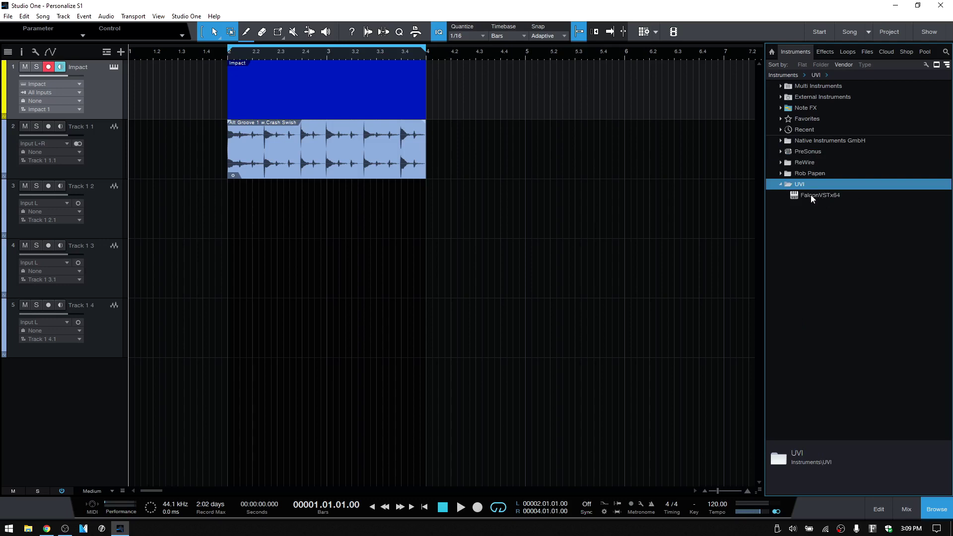
# Step: Create a FalconVSTx64 instrument track and load the Falcon Factory Animated preset 8bit Catharsis 1.4
pyautogui.moveTo(818, 196); pyautogui.dragTo(310, 412)
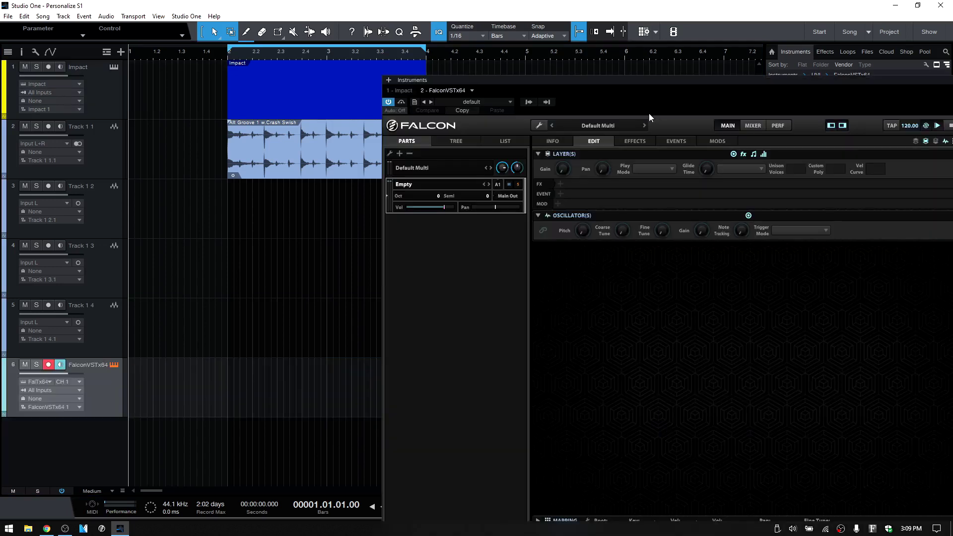
pyautogui.moveTo(701, 79); pyautogui.dragTo(434, 22)
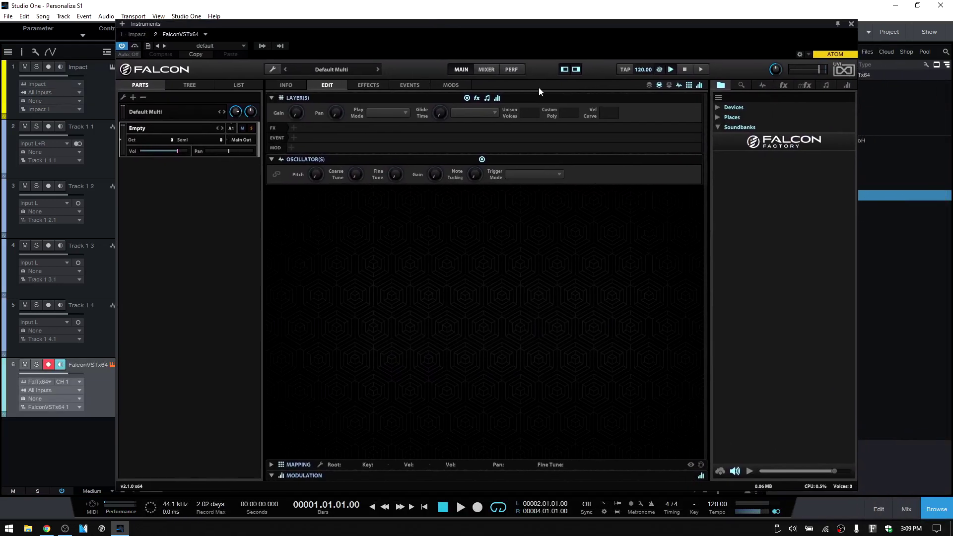
pyautogui.click(773, 143)
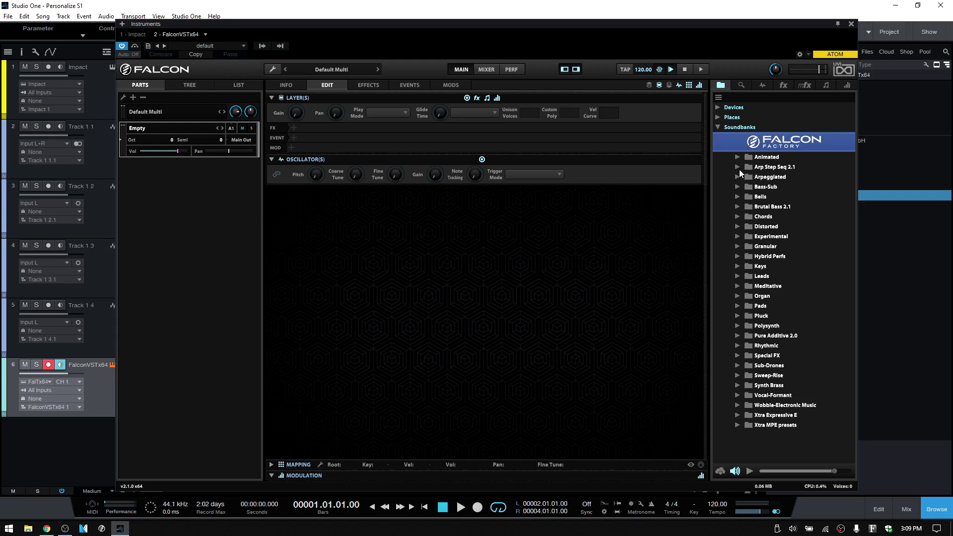
pyautogui.click(737, 157)
pyautogui.doubleClick(779, 169)
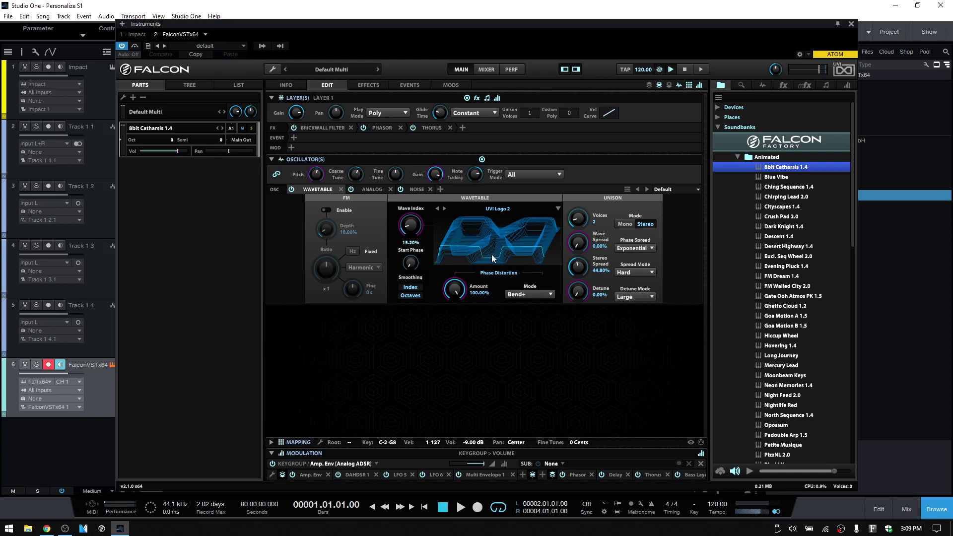
# Step: Update Falcon's plug-in thumbnail, close its window and collapse the UVI folder
pyautogui.click(205, 34)
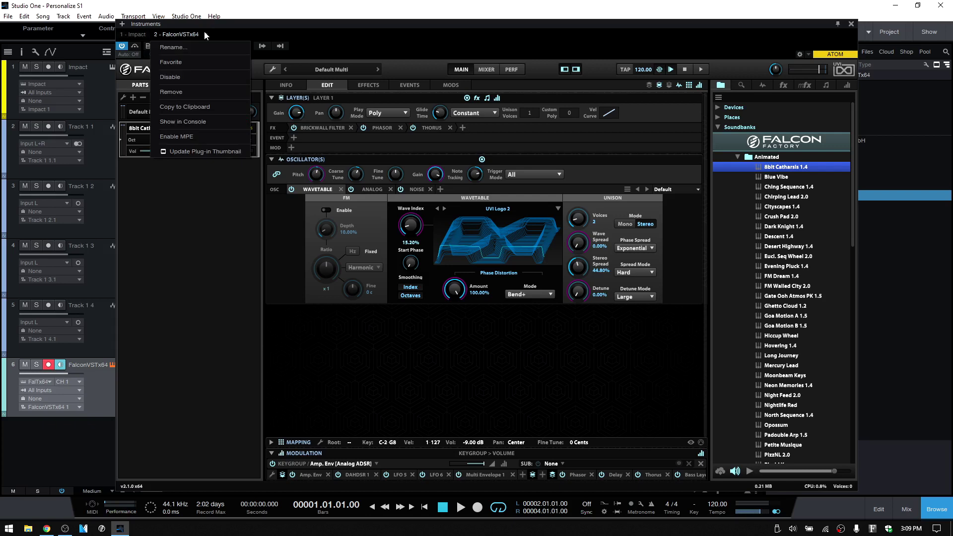
pyautogui.click(202, 152)
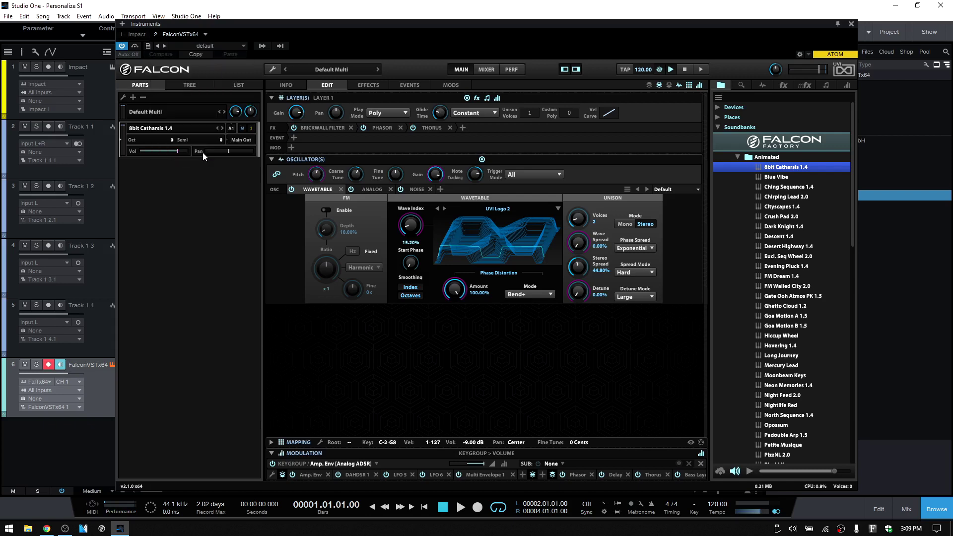
pyautogui.click(851, 25)
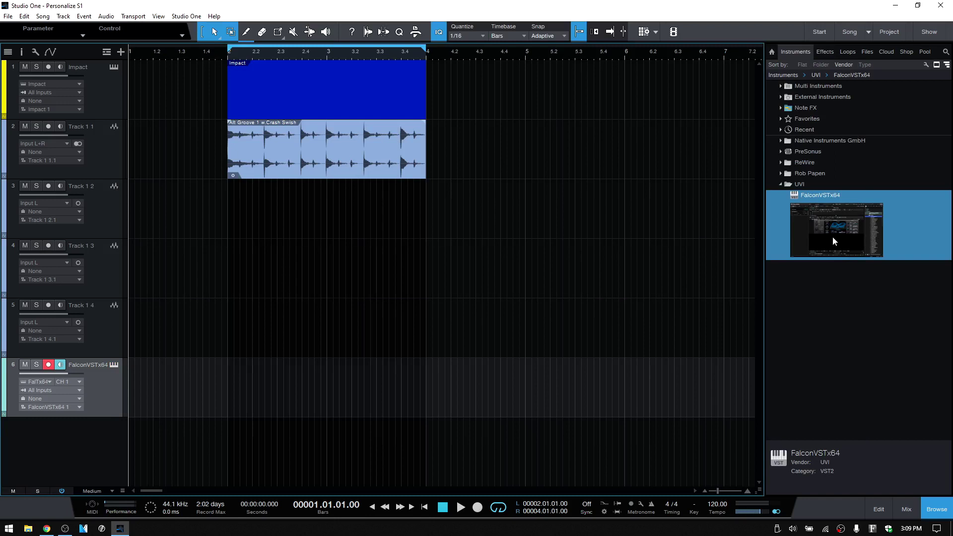
pyautogui.click(782, 185)
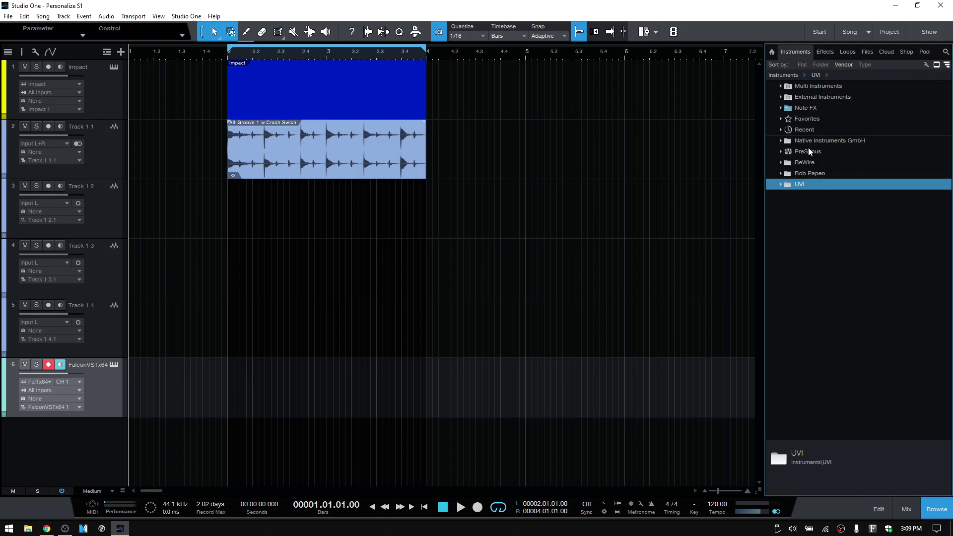
# Step: Expand and collapse the PreSonus, Rob Papen and UVI folders to preview thumbnails
pyautogui.click(781, 152)
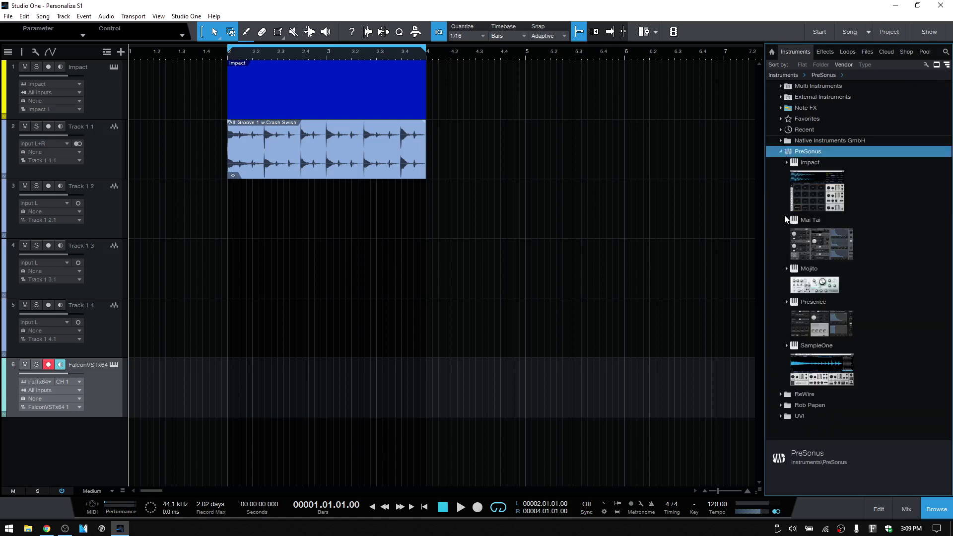
pyautogui.click(781, 151)
pyautogui.click(781, 173)
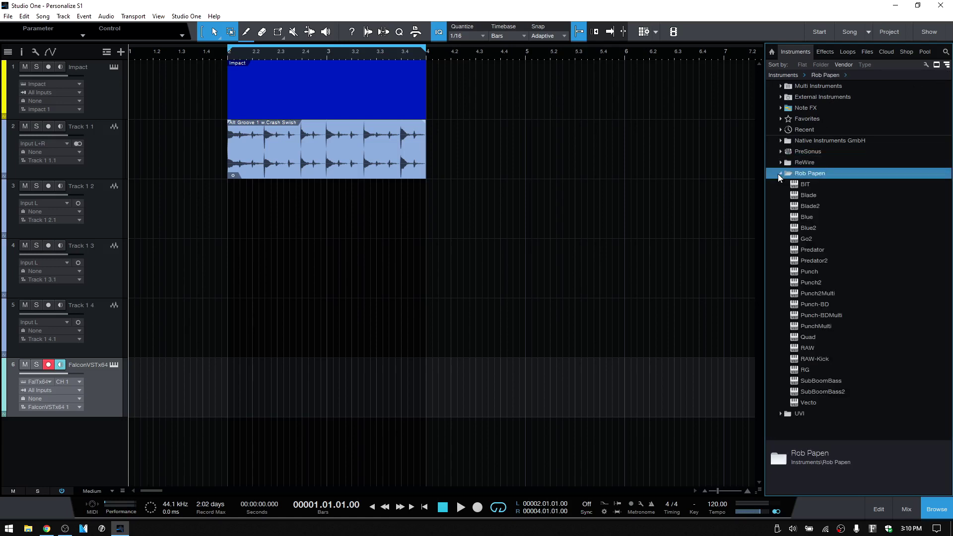
pyautogui.click(780, 173)
pyautogui.click(781, 185)
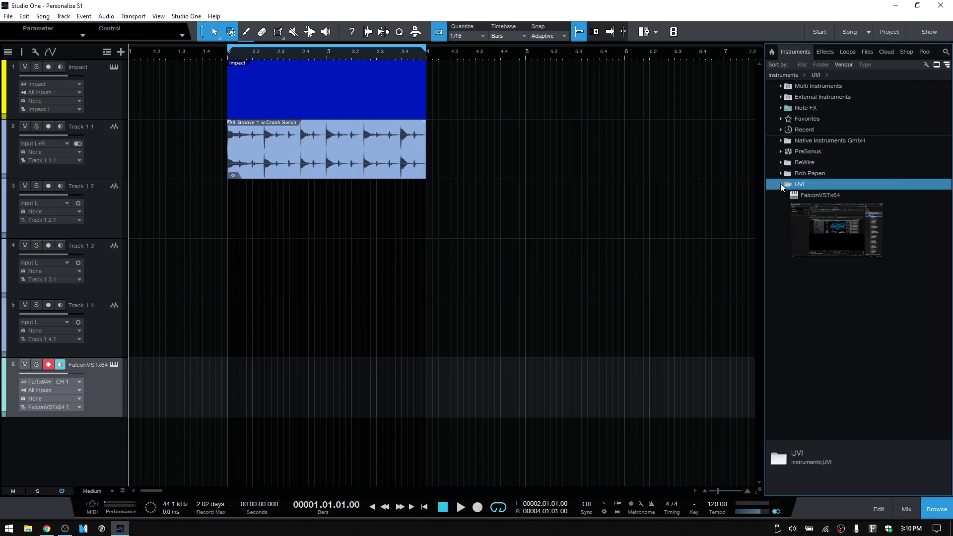
pyautogui.click(781, 185)
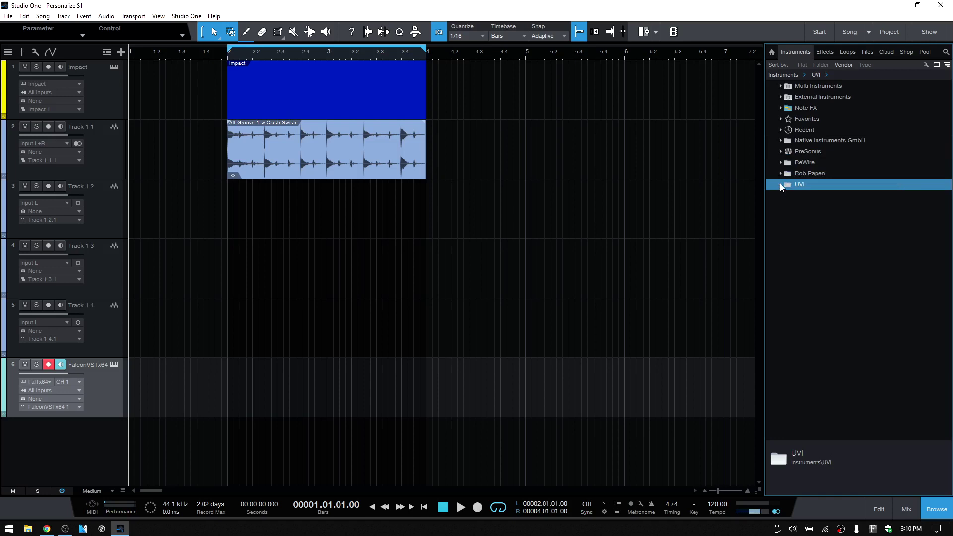
# Step: Browse PreSonus and Impact presets in tile view, then return to the top-level list view
pyautogui.click(947, 68)
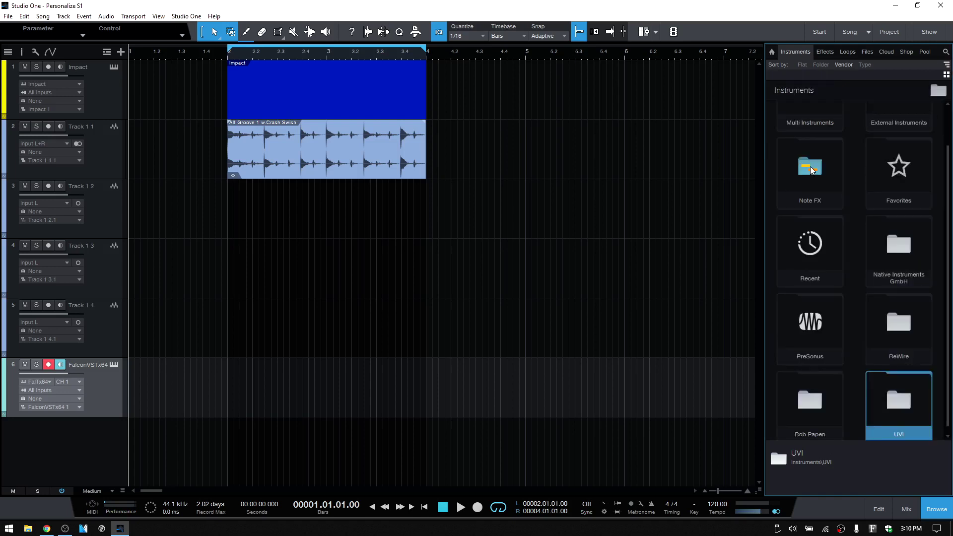
pyautogui.doubleClick(814, 326)
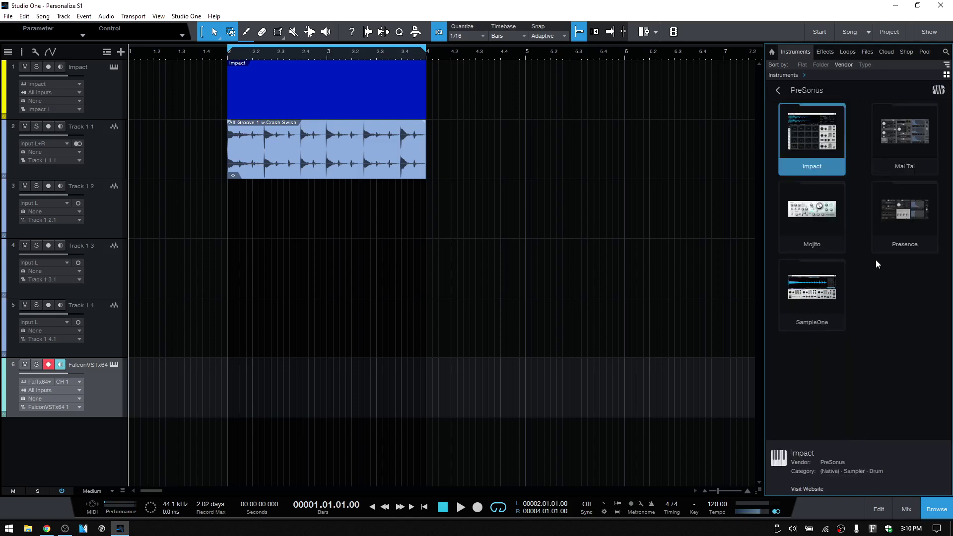
pyautogui.doubleClick(815, 147)
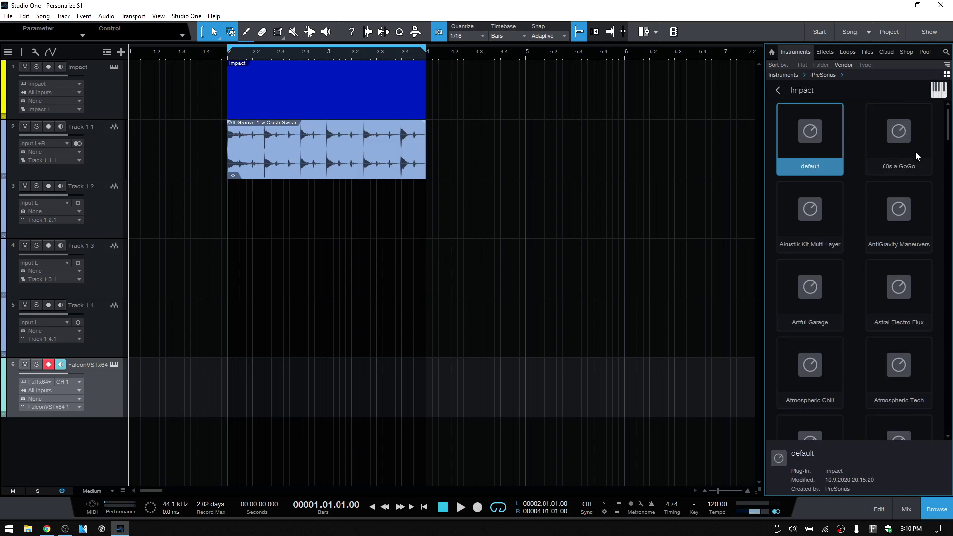
pyautogui.scroll(-5, 921, 214)
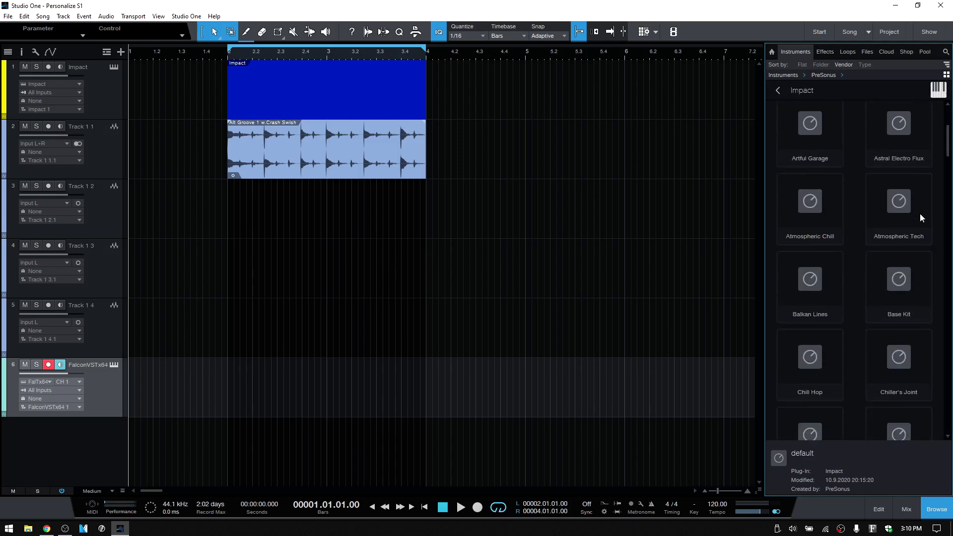
pyautogui.scroll(5, 923, 214)
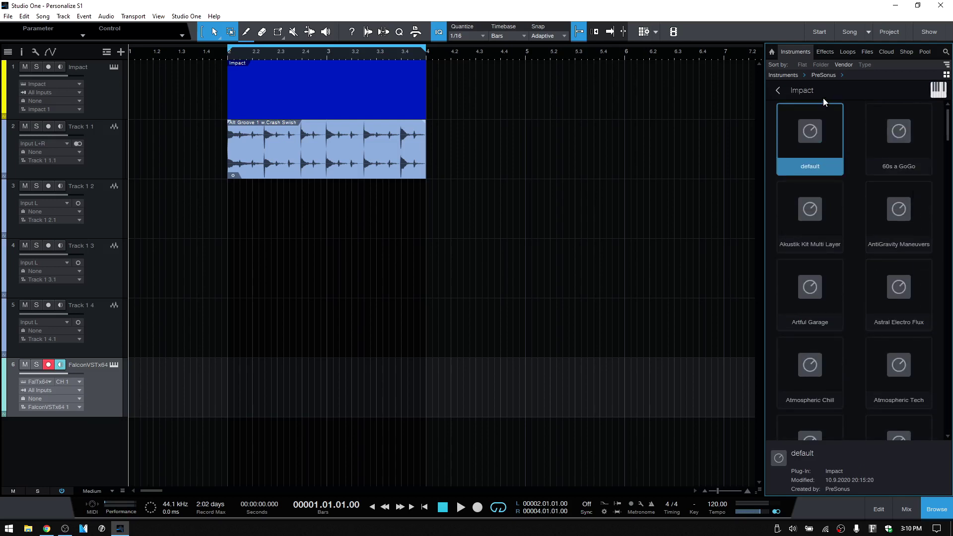
pyautogui.click(778, 90)
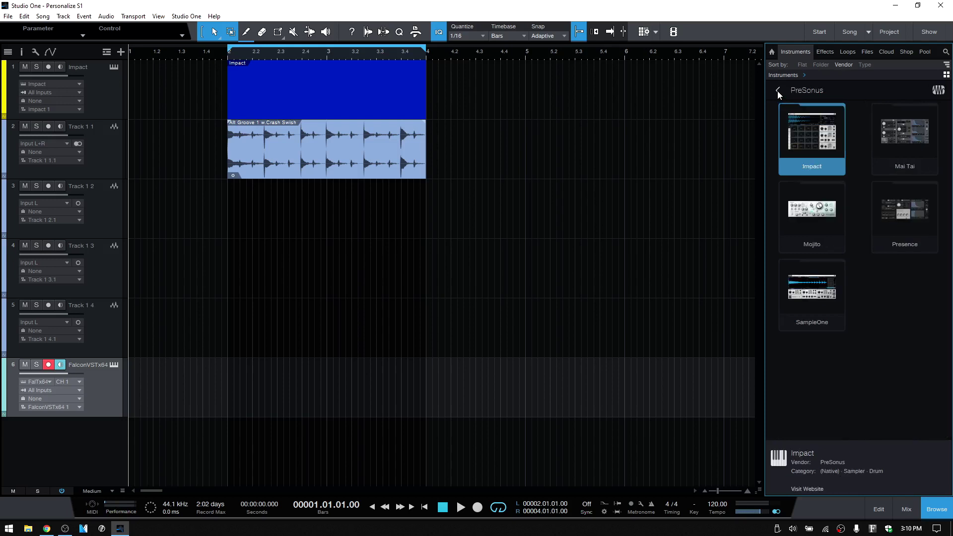
pyautogui.click(778, 91)
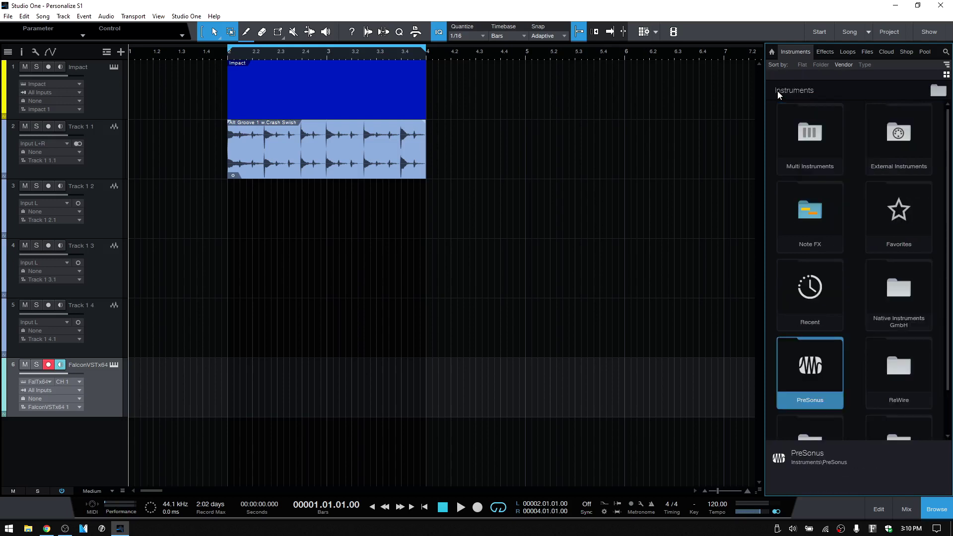
pyautogui.click(947, 65)
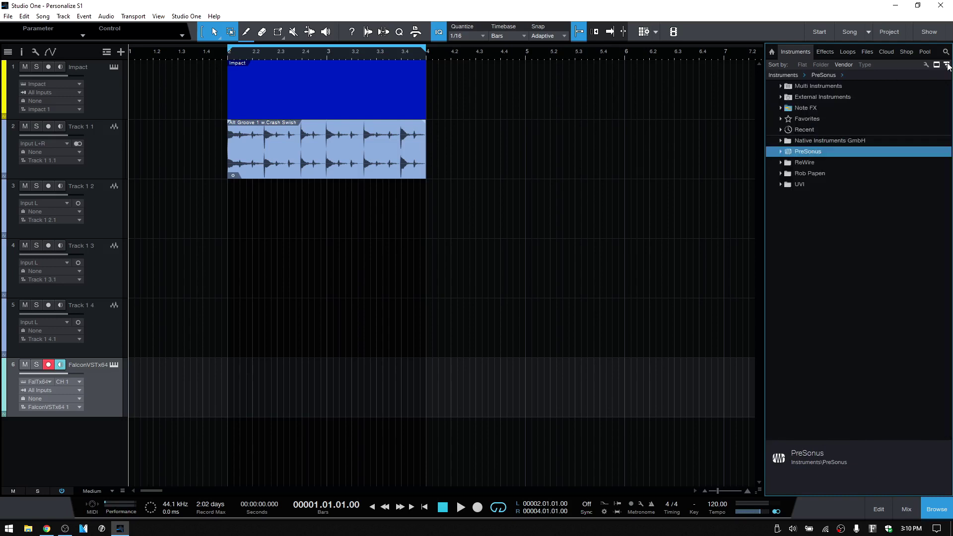
# Step: Hide the browser and open the Impact XT instrument editor
pyautogui.click(933, 510)
pyautogui.click(101, 82)
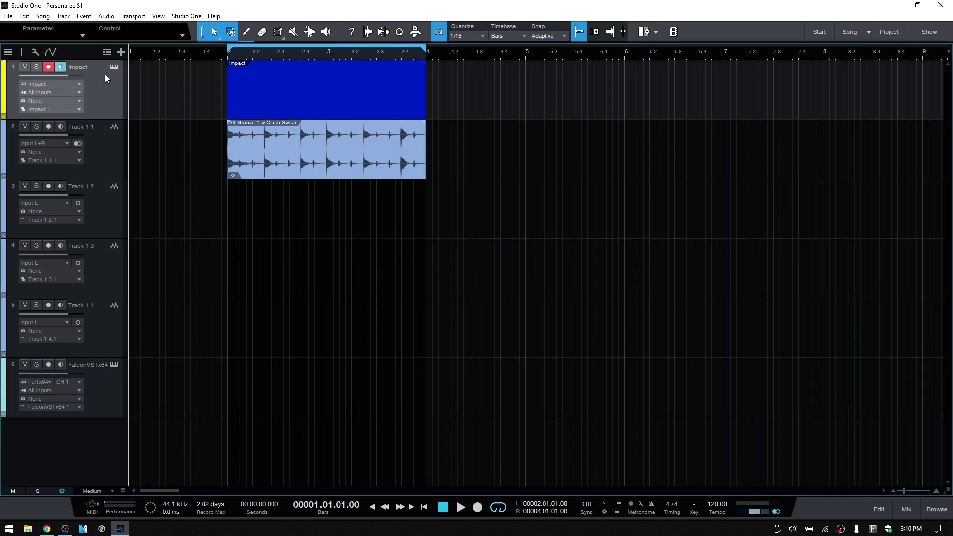
pyautogui.click(113, 67)
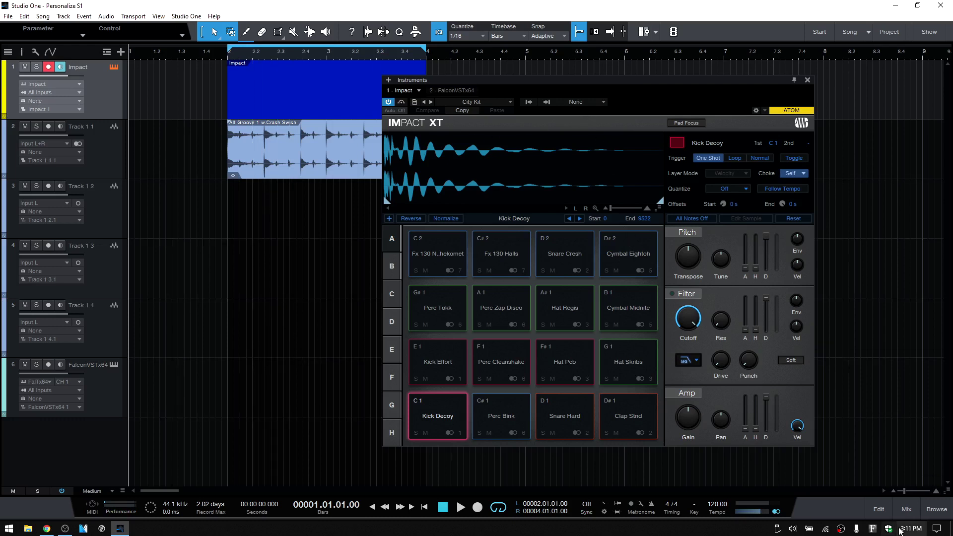
# Step: Show the console with F3 and toggle 'Colorize plug-in header' on, then back off
pyautogui.press('F3')
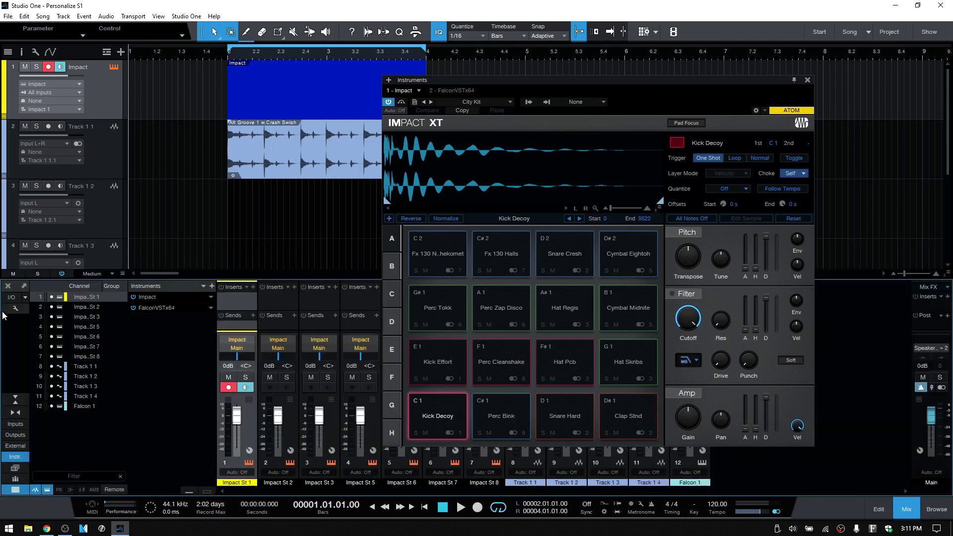
pyautogui.click(14, 308)
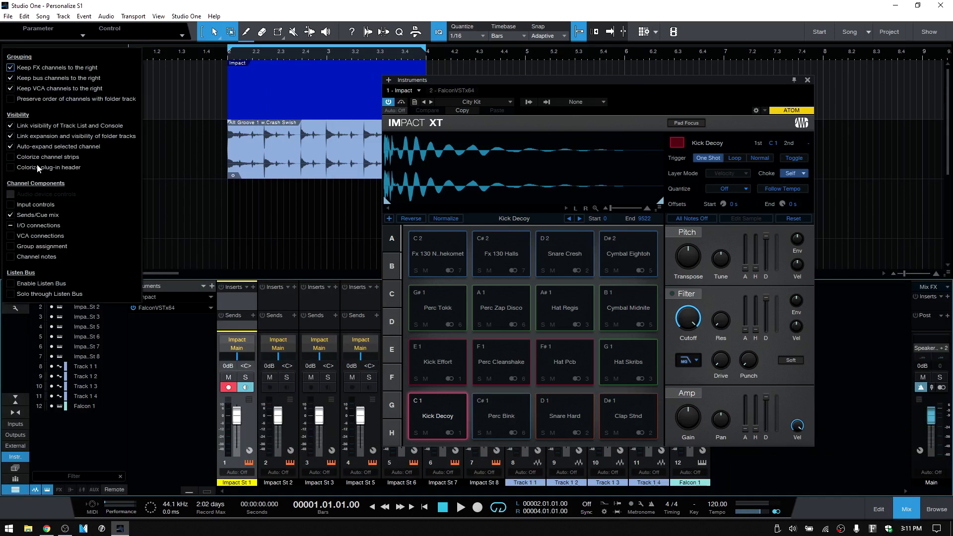
pyautogui.click(10, 168)
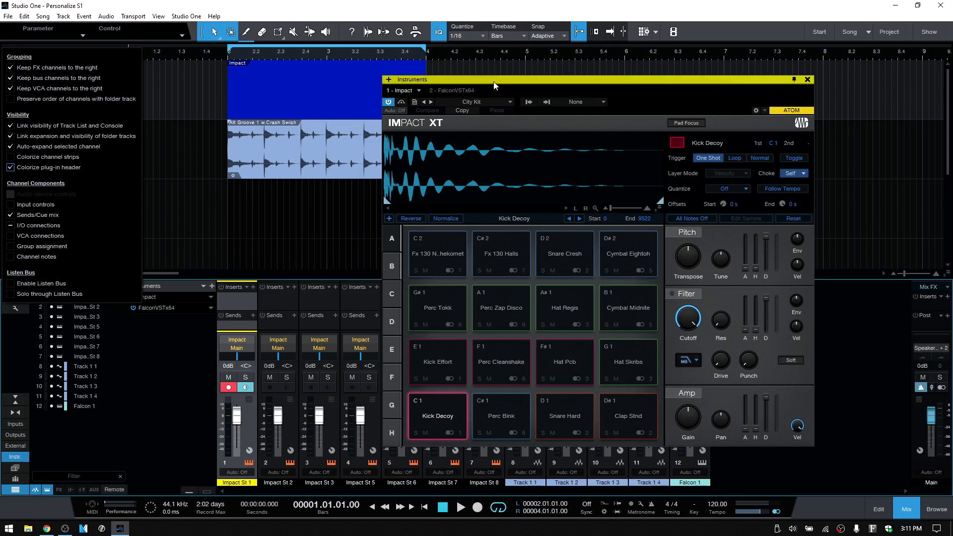
pyautogui.click(263, 219)
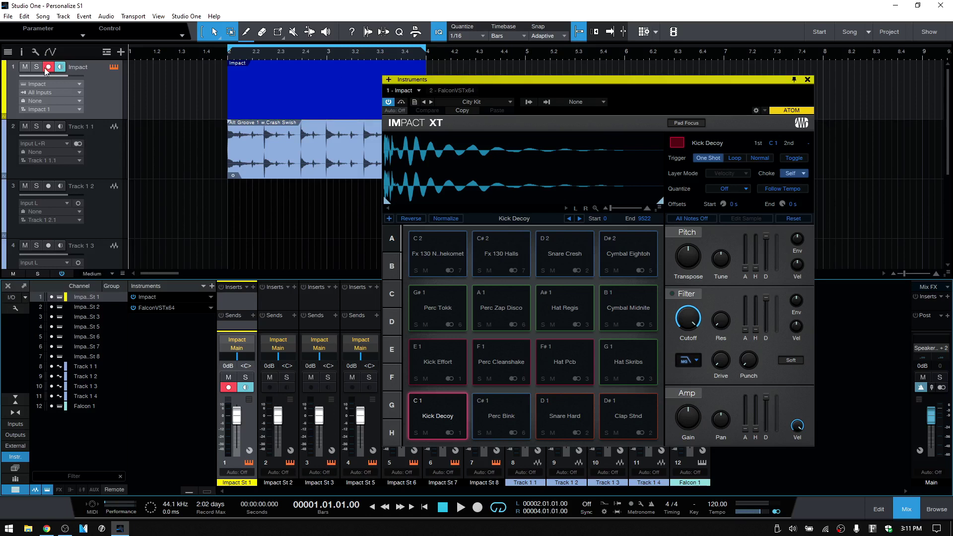
pyautogui.click(15, 309)
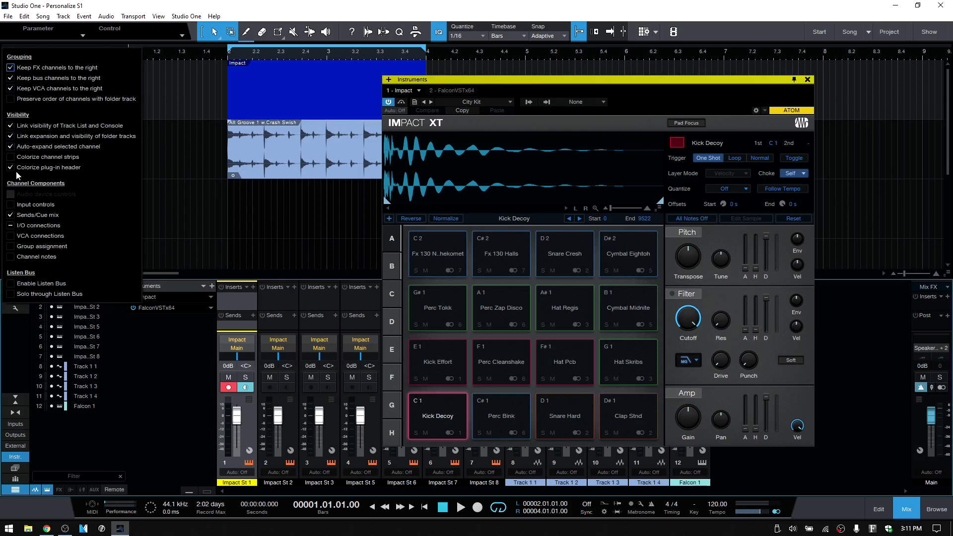
pyautogui.click(11, 168)
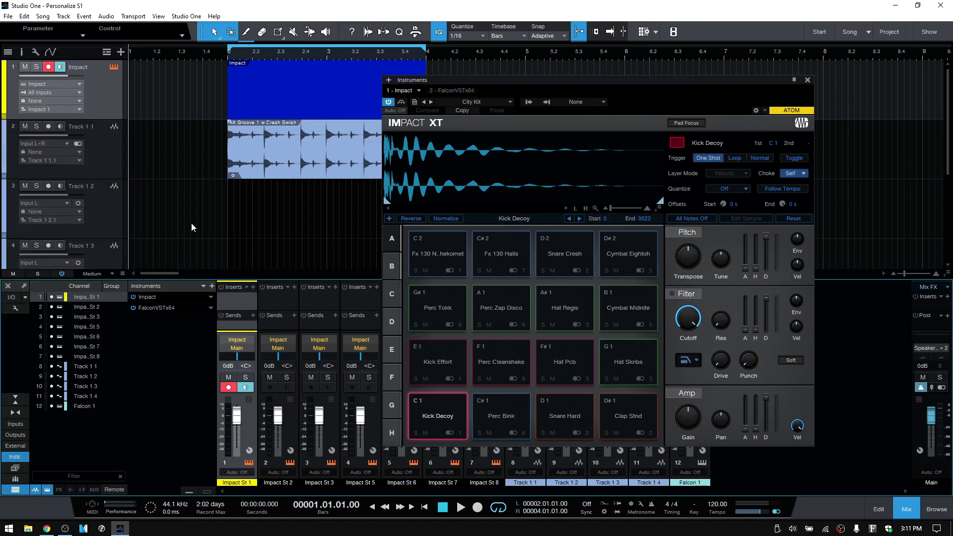
# Step: Hide the console and cycle Impact XT's skins back to dark grey
pyautogui.click(907, 511)
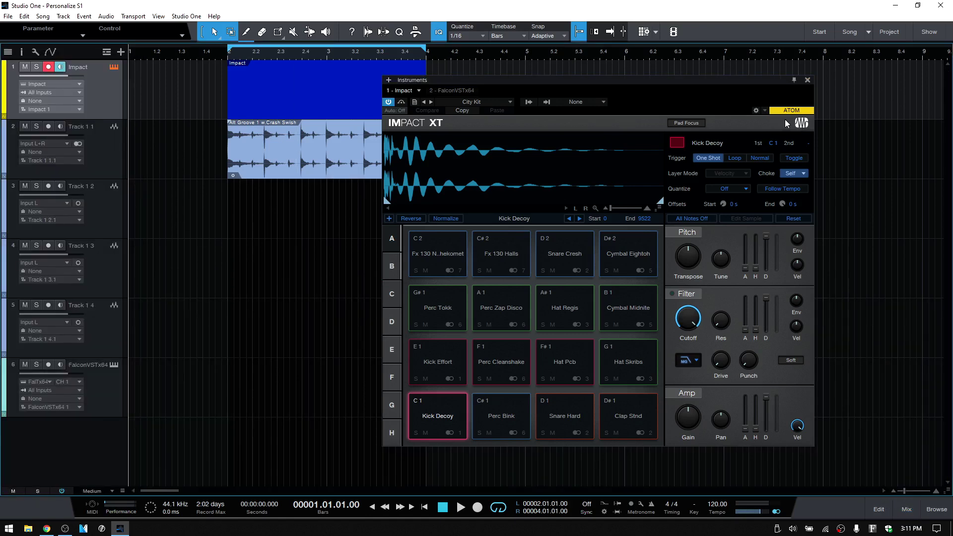
pyautogui.click(804, 124)
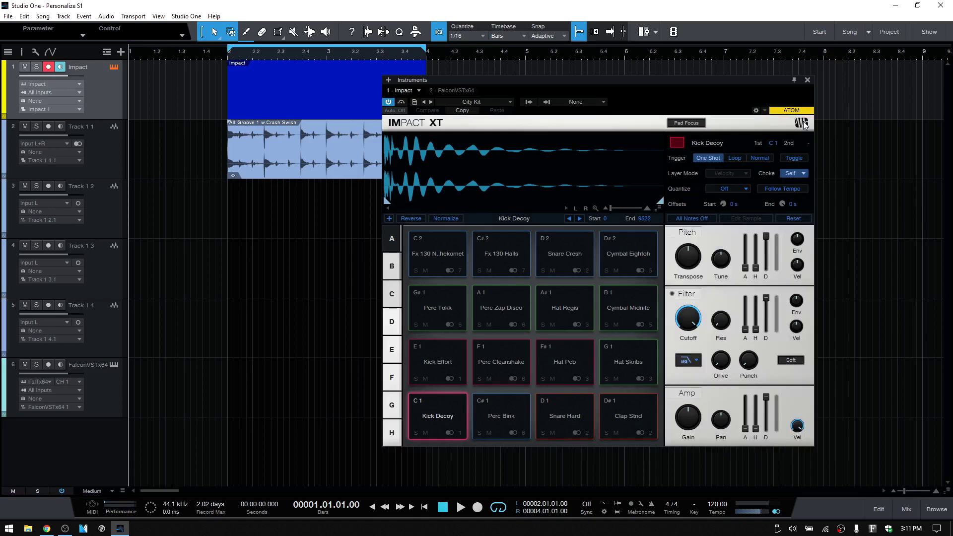
pyautogui.click(804, 124)
pyautogui.click(803, 124)
pyautogui.click(804, 124)
pyautogui.click(804, 124)
pyautogui.click(803, 124)
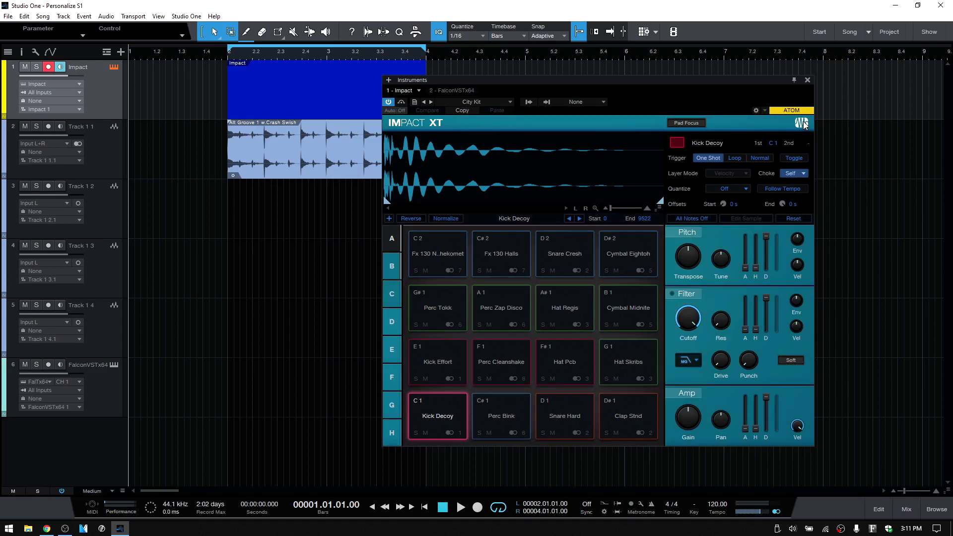
pyautogui.click(804, 123)
pyautogui.click(804, 124)
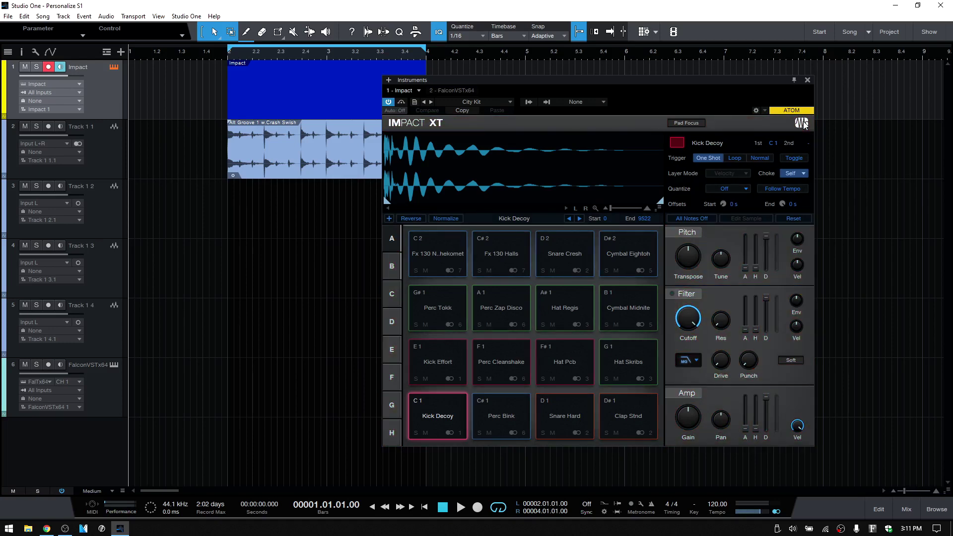
# Step: Colour the Kick Decoy pad purple and close the Impact XT window
pyautogui.click(680, 141)
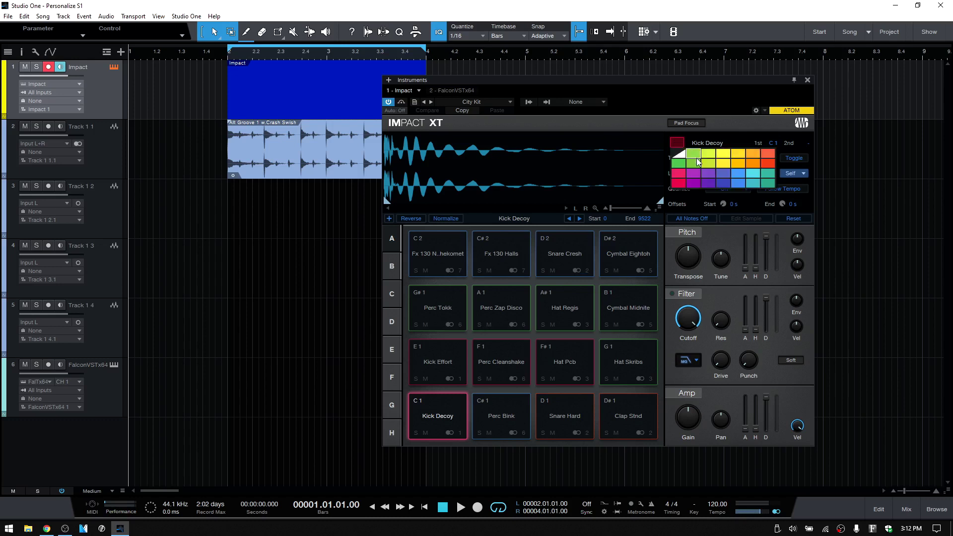
pyautogui.click(696, 174)
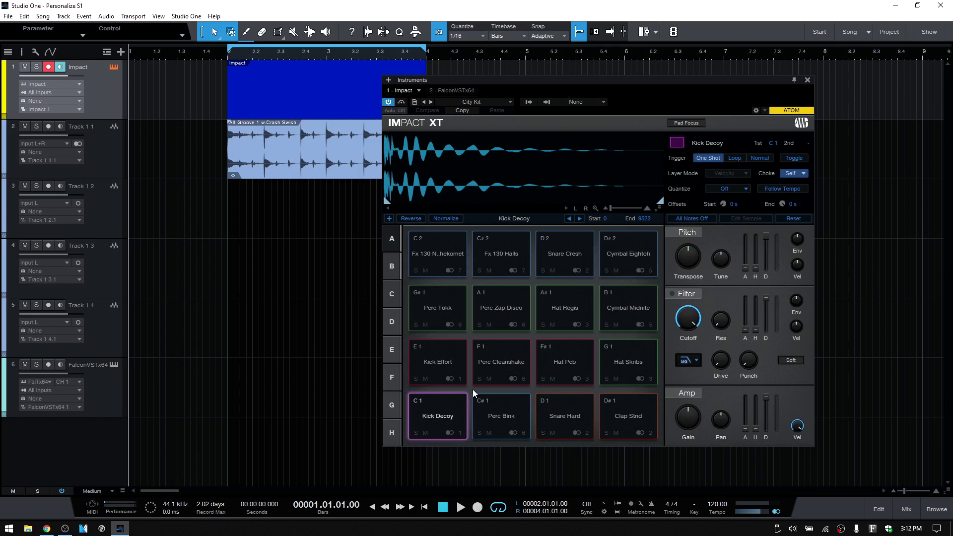
pyautogui.click(808, 80)
pyautogui.click(35, 52)
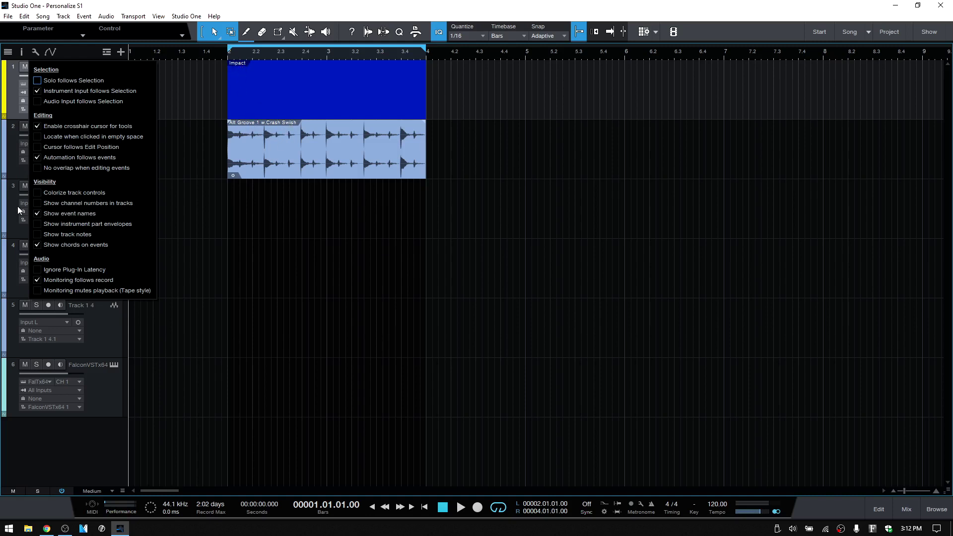
# Step: Hide and then restore event names on the Impact and Alt Groove events
pyautogui.click(37, 215)
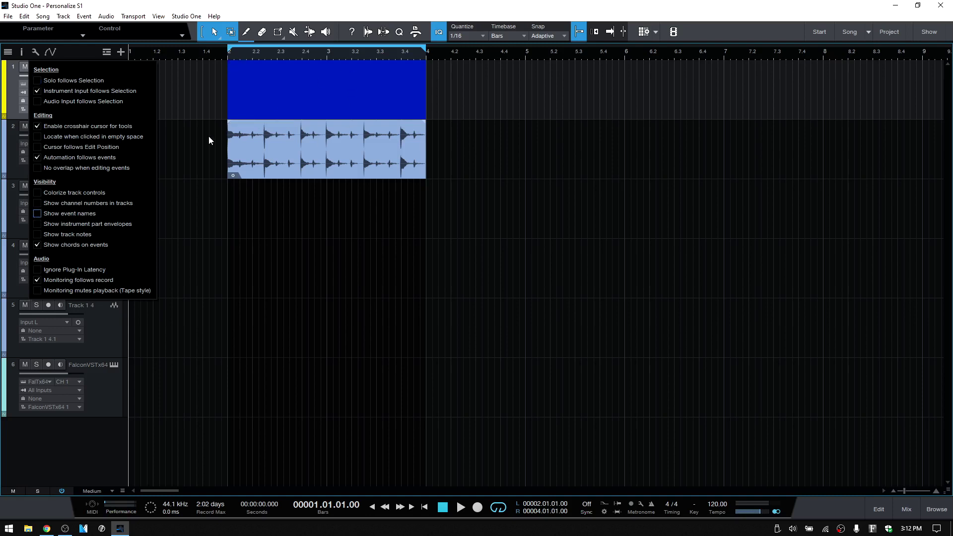
pyautogui.click(37, 214)
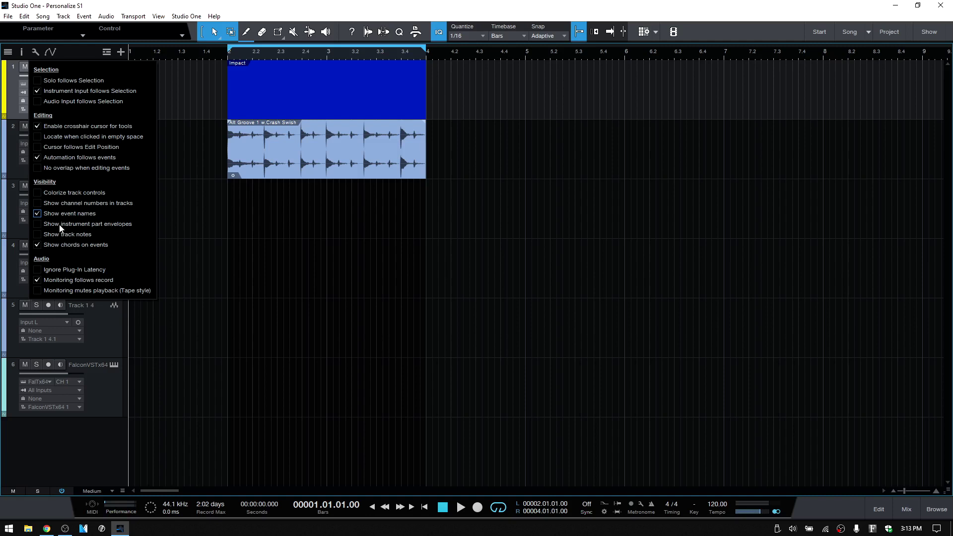
pyautogui.click(203, 239)
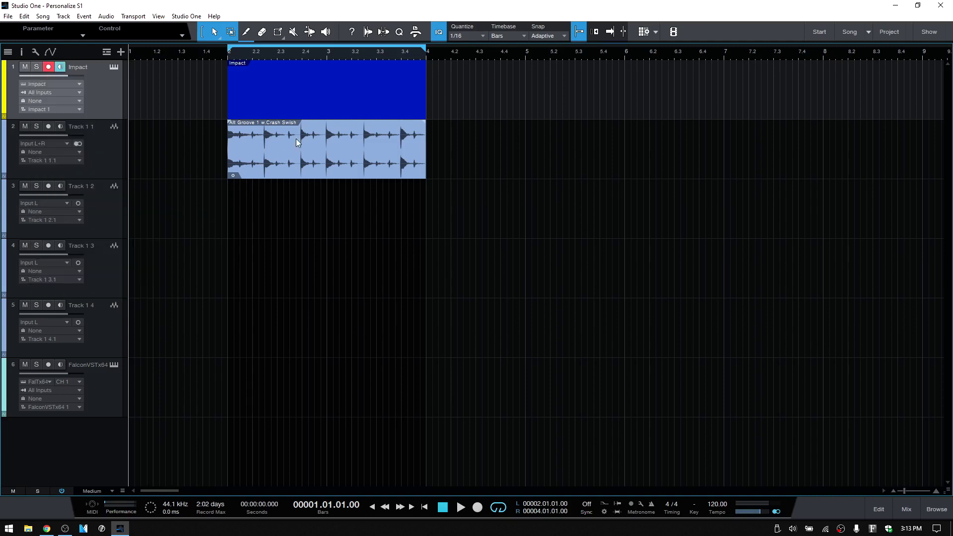
# Step: Open the Impact part in the editor and paint an After Touch curve across bars 2–3
pyautogui.doubleClick(332, 105)
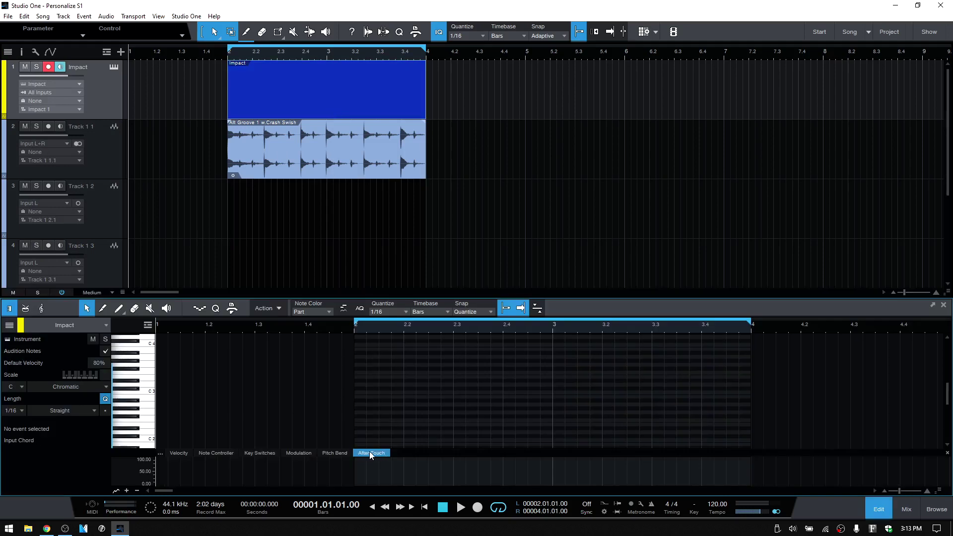
pyautogui.press('5')
pyautogui.moveTo(354, 481)
pyautogui.mouseDown()
pyautogui.moveTo(417, 453)
pyautogui.moveTo(484, 473)
pyautogui.moveTo(562, 475)
pyautogui.moveTo(672, 457)
pyautogui.moveTo(750, 481)
pyautogui.mouseUp()
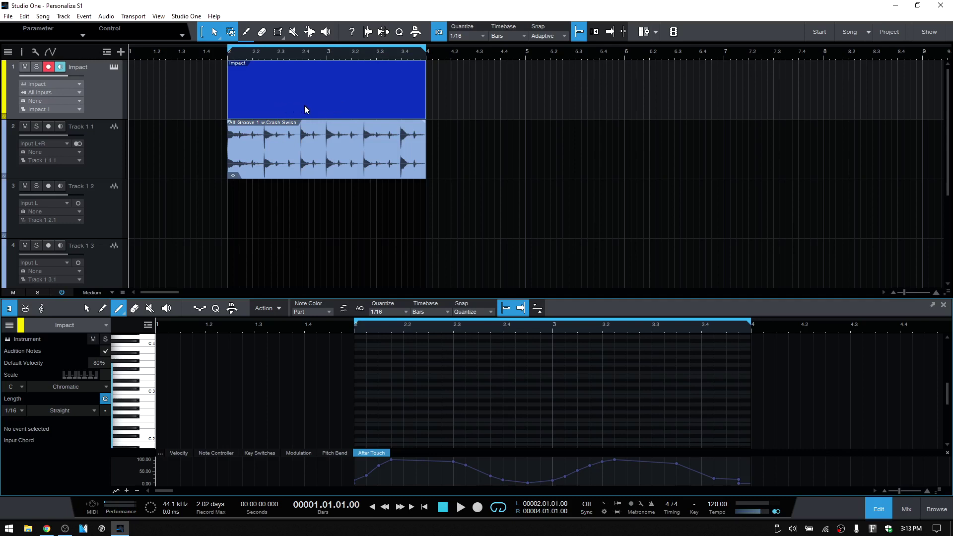
# Step: Enable 'Show instrument part envelopes' in the track view options
pyautogui.click(34, 52)
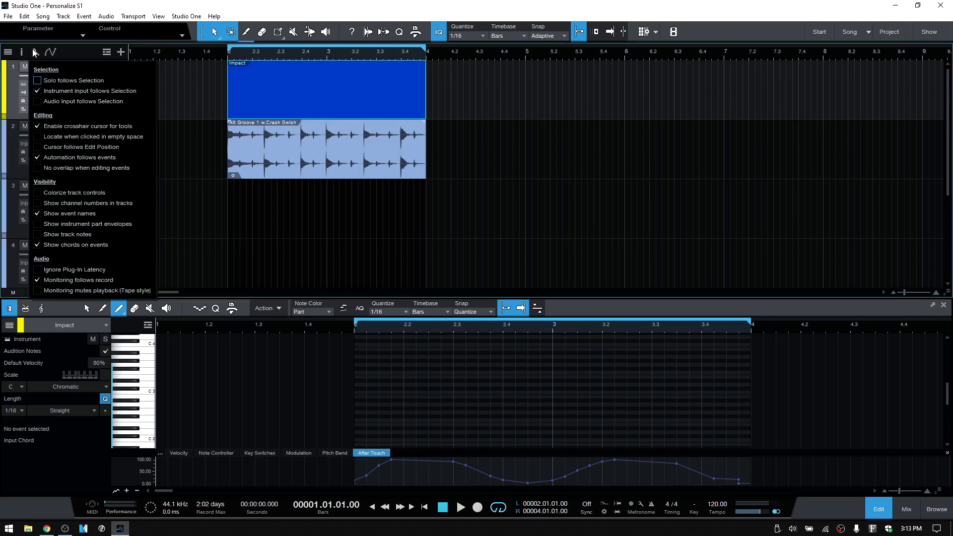
pyautogui.click(38, 224)
pyautogui.click(465, 111)
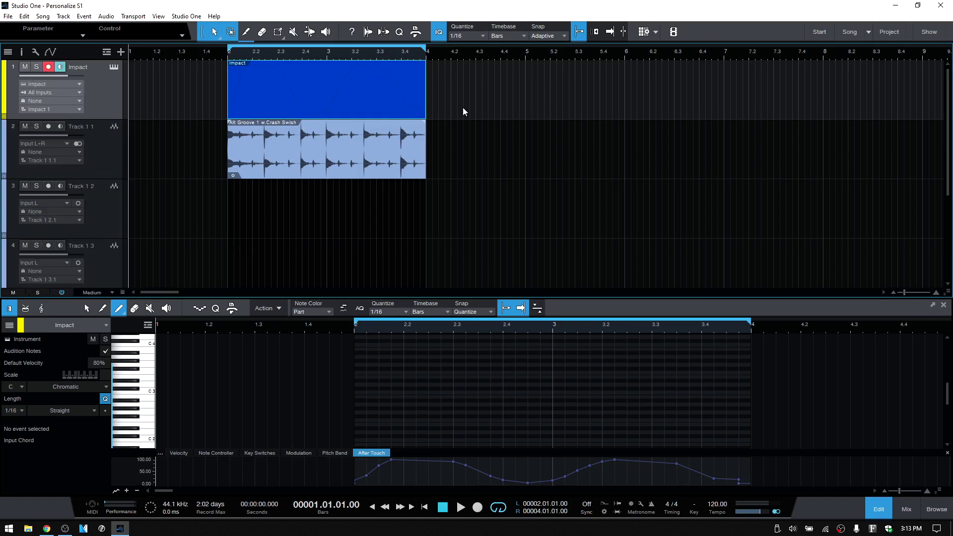
# Step: Recolour the Impact part cyan
pyautogui.rightClick(281, 115)
pyautogui.click(289, 119)
pyautogui.click(306, 173)
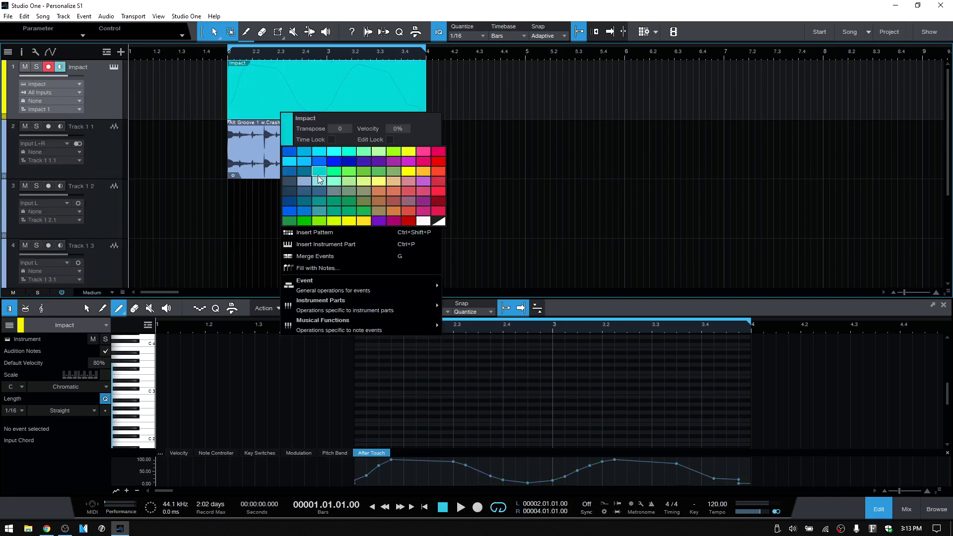
pyautogui.click(175, 96)
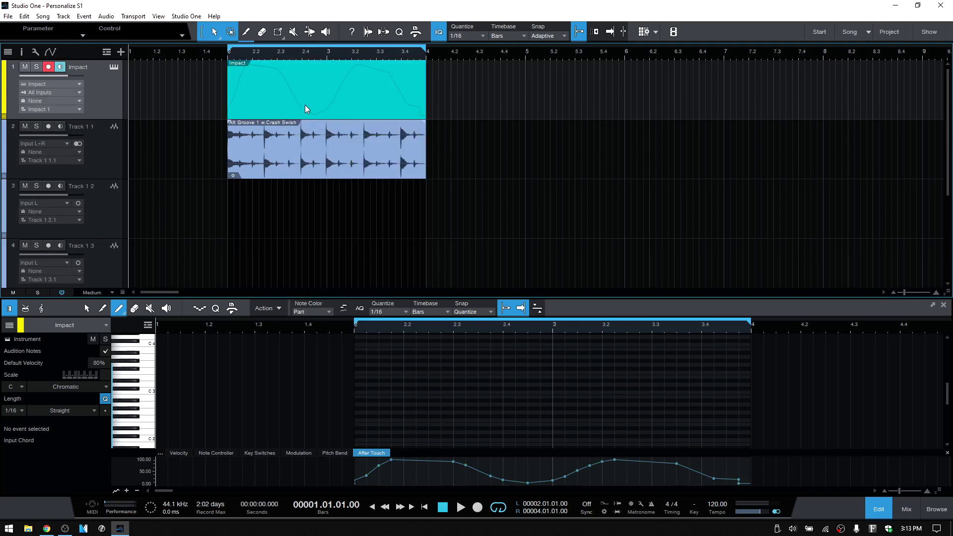
# Step: Select all After Touch points and delete them
pyautogui.scroll(3, 306, 106)
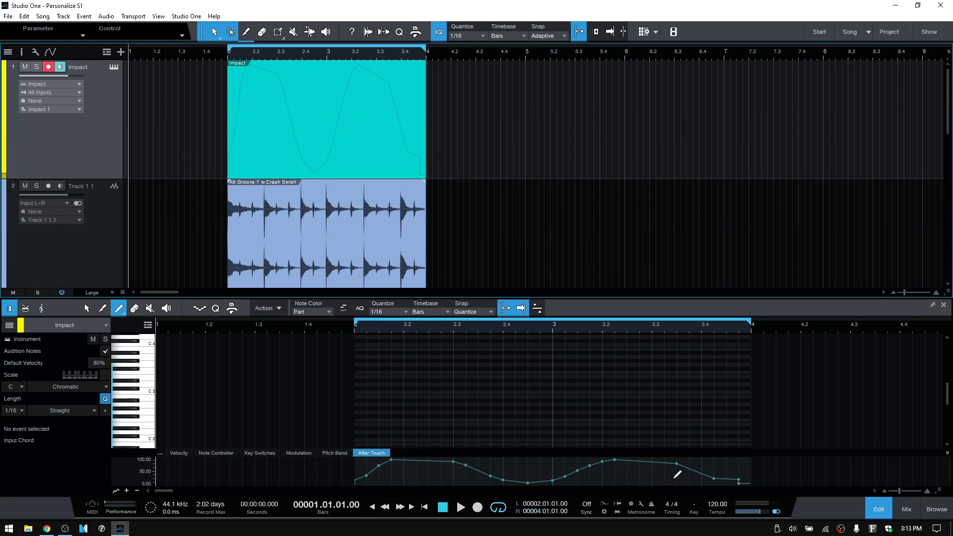
pyautogui.press('1')
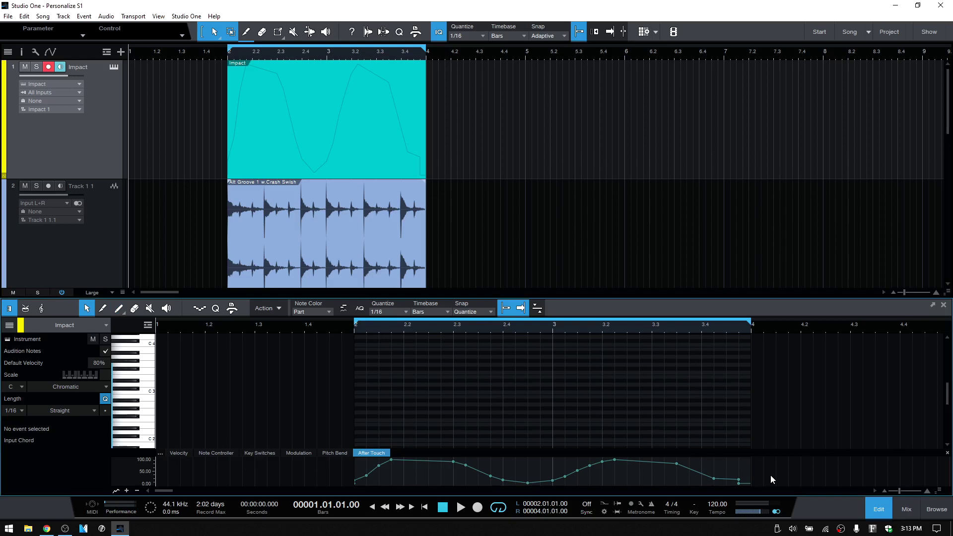
pyautogui.hotkey('ctrl', 'a')
pyautogui.press('Delete')
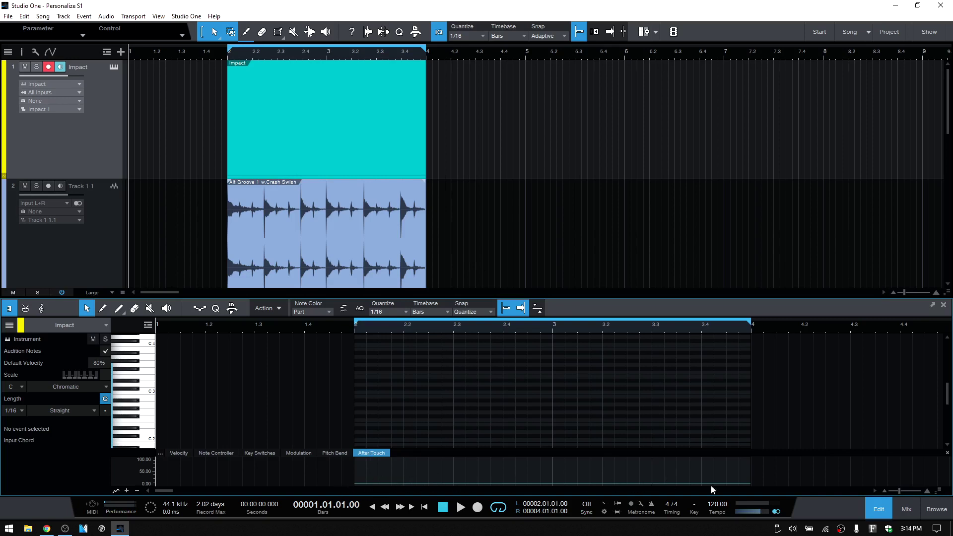
# Step: Close the note editor and toggle Show track notes on, then off, in the track options
pyautogui.click(879, 509)
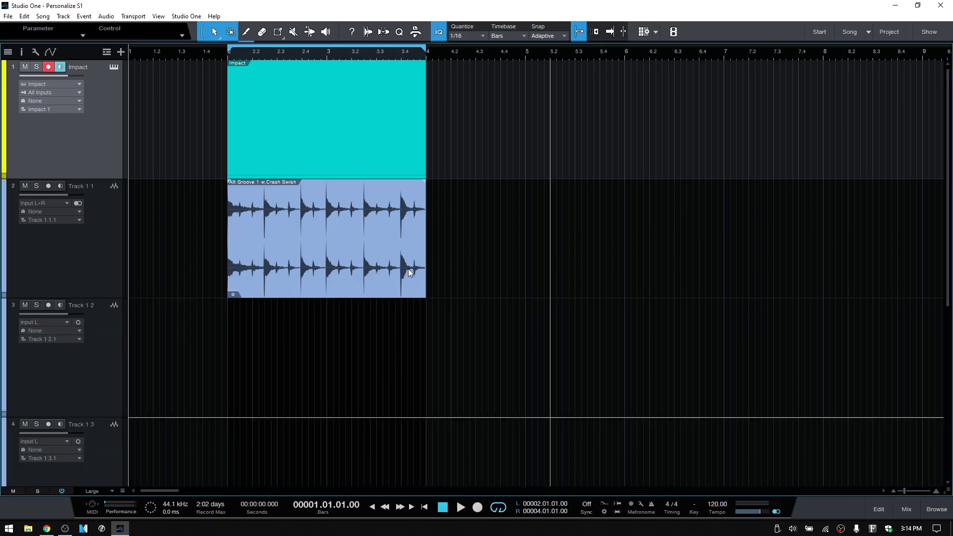
pyautogui.click(35, 52)
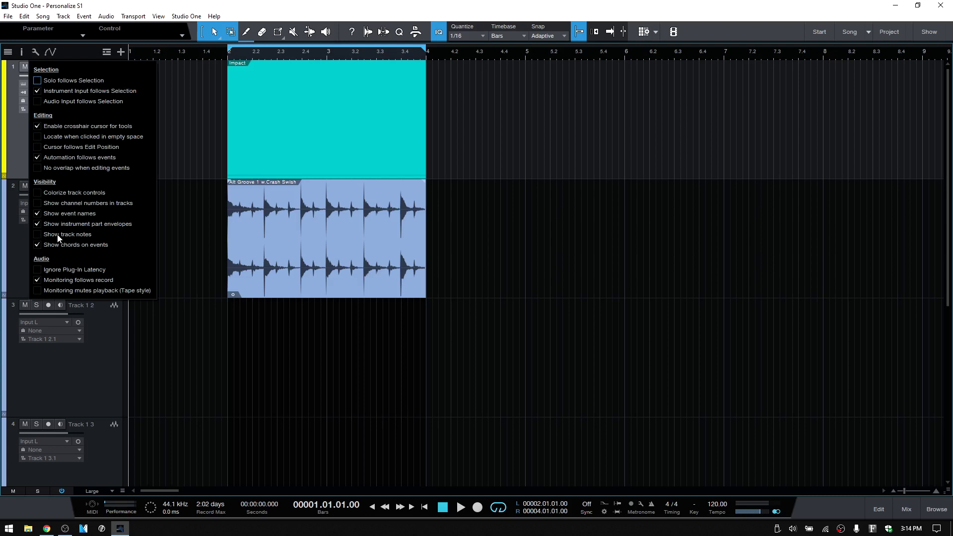
pyautogui.click(45, 236)
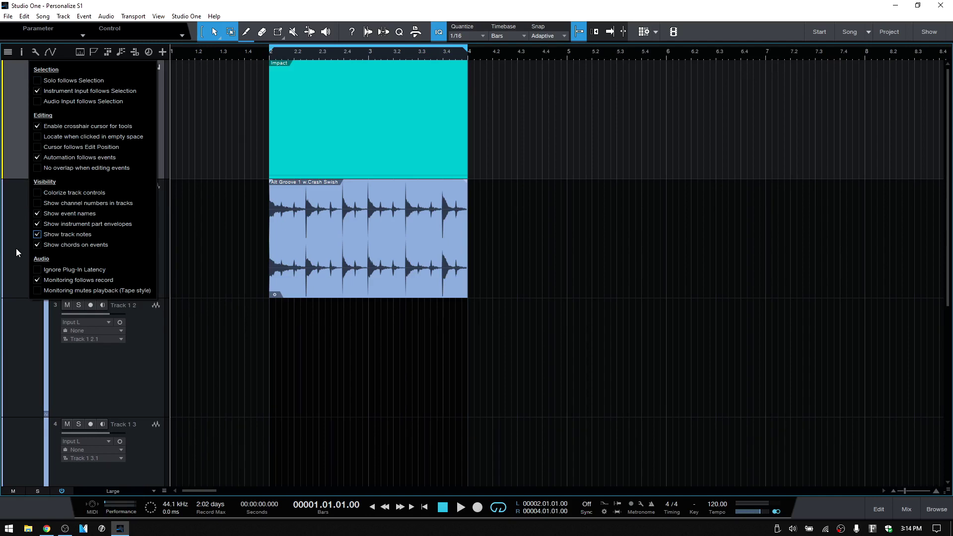
pyautogui.click(37, 235)
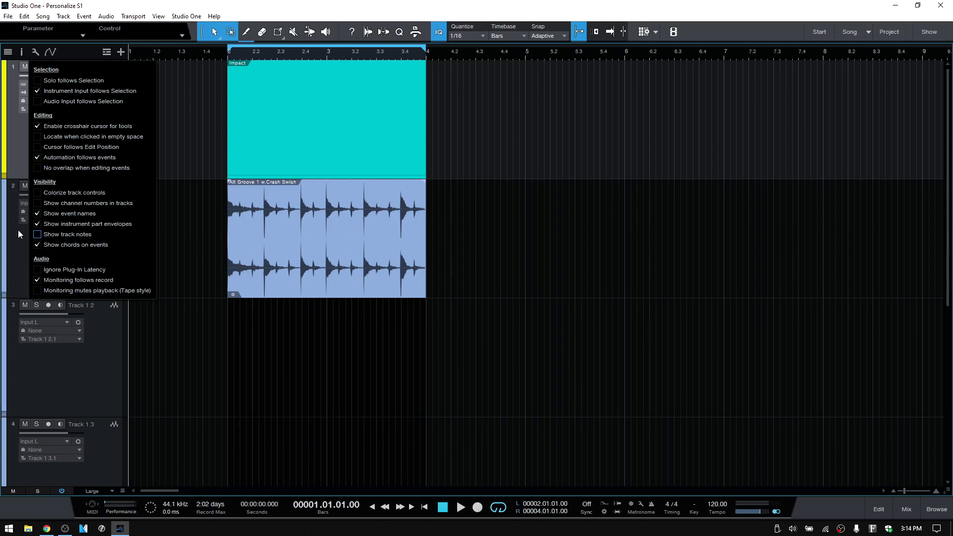
pyautogui.click(17, 259)
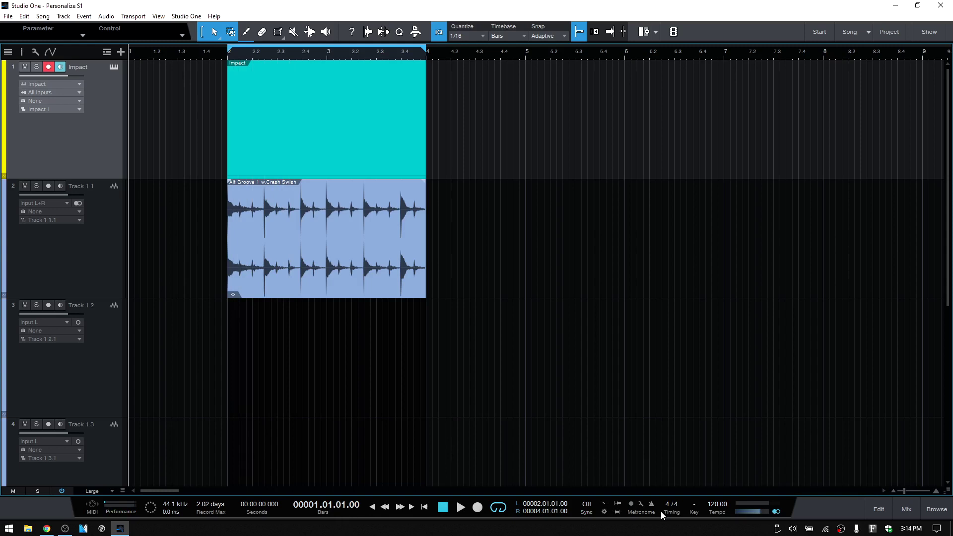
pyautogui.rightClick(829, 501)
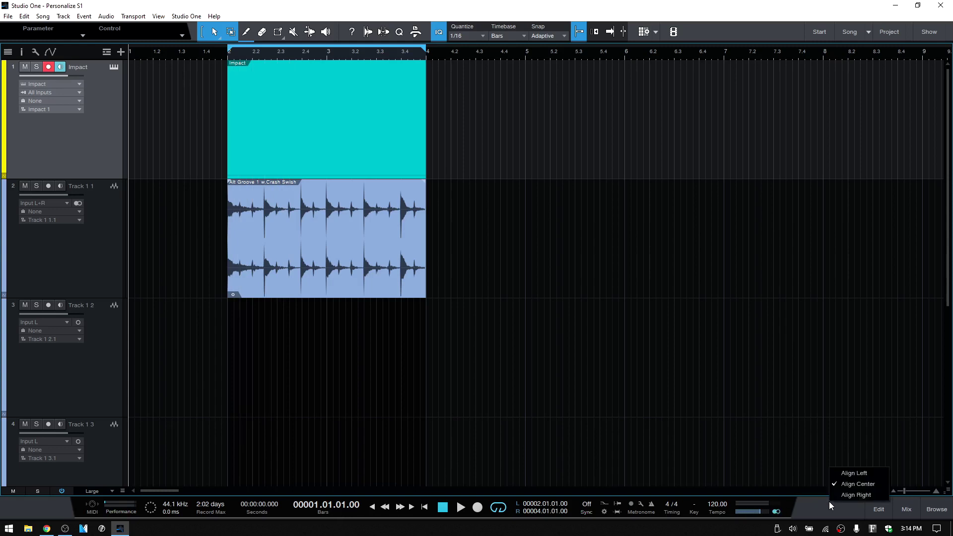
pyautogui.click(854, 475)
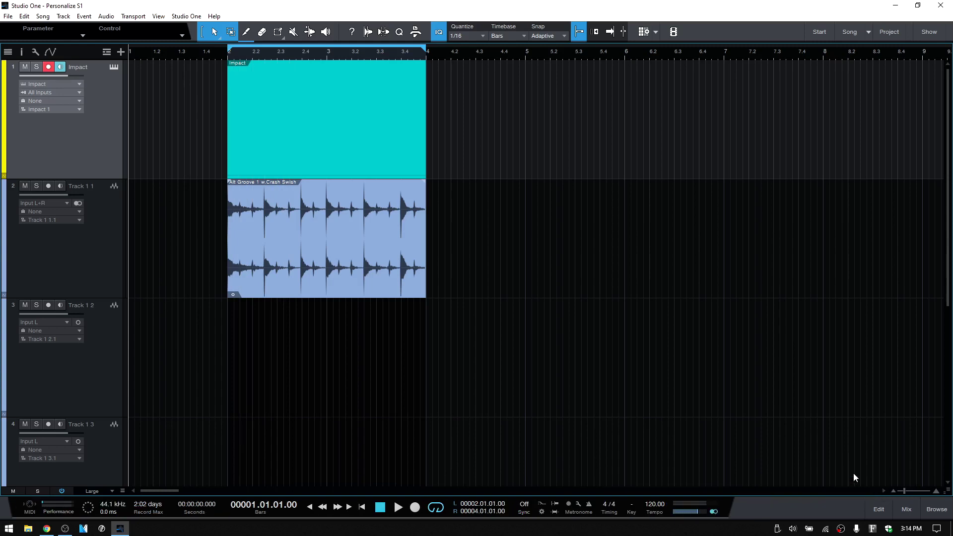
pyautogui.rightClick(791, 508)
pyautogui.click(815, 501)
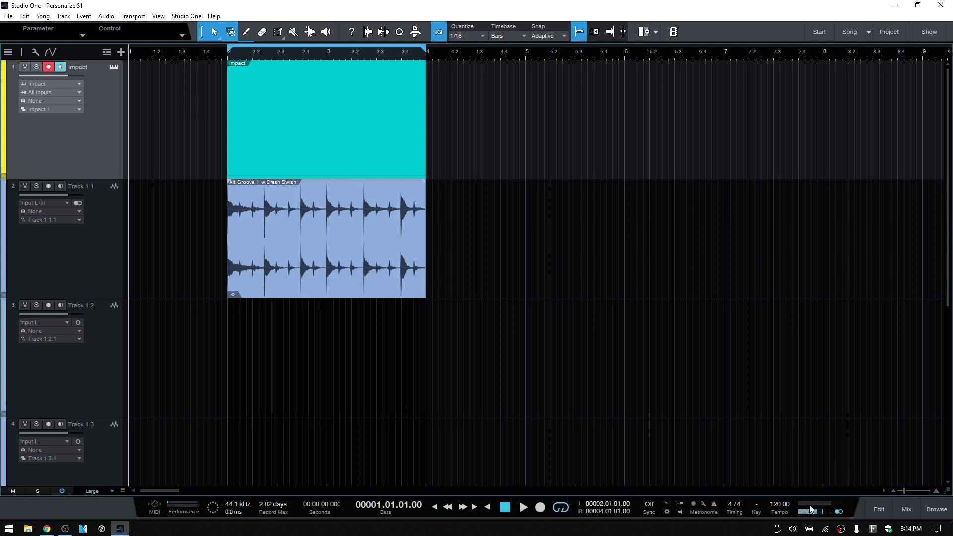
pyautogui.rightClick(69, 505)
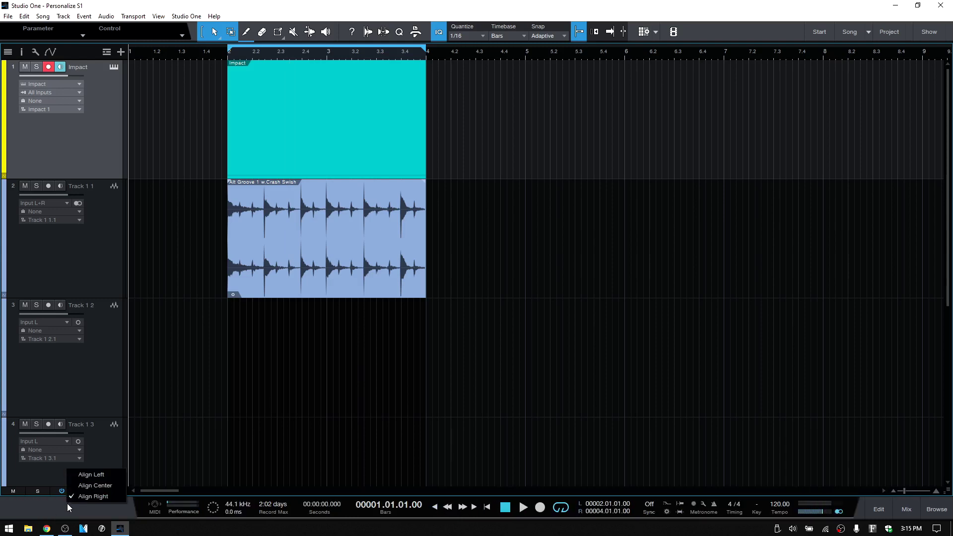
pyautogui.click(94, 489)
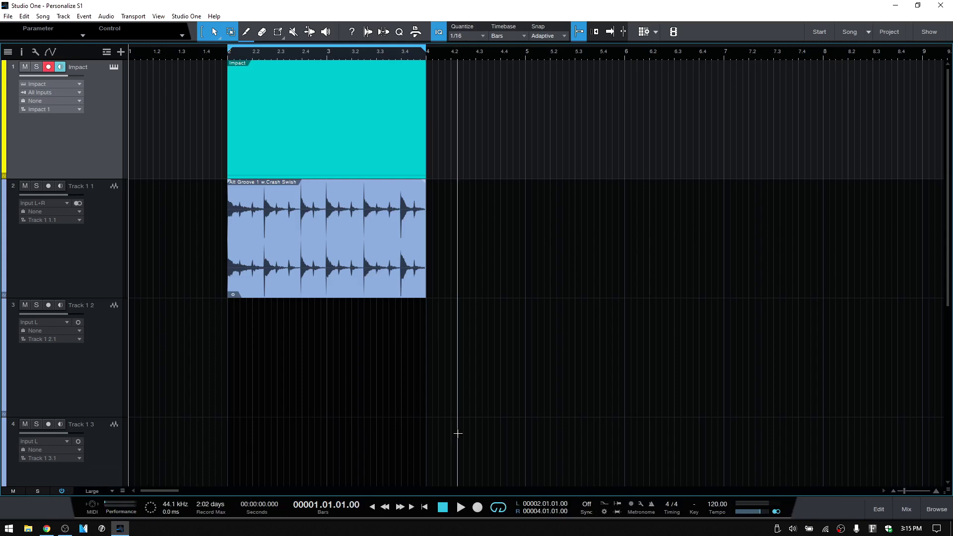
# Step: Open the mixer console, float it, then dock it back below the arrangement
pyautogui.click(906, 510)
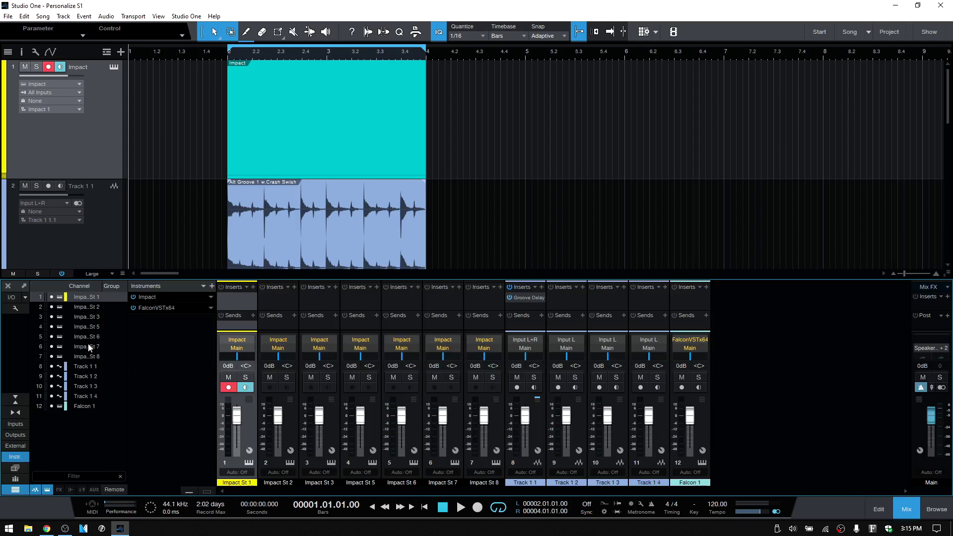
pyautogui.click(22, 287)
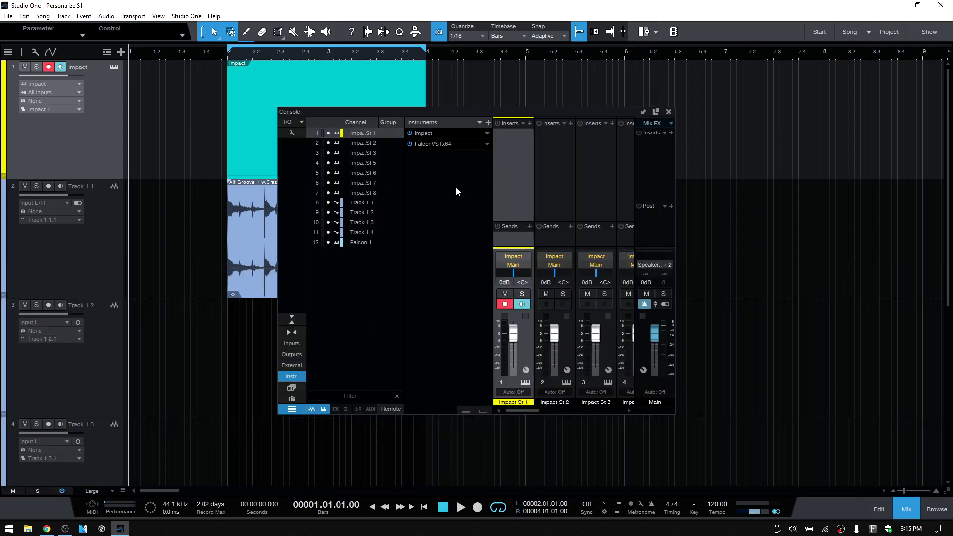
pyautogui.click(643, 112)
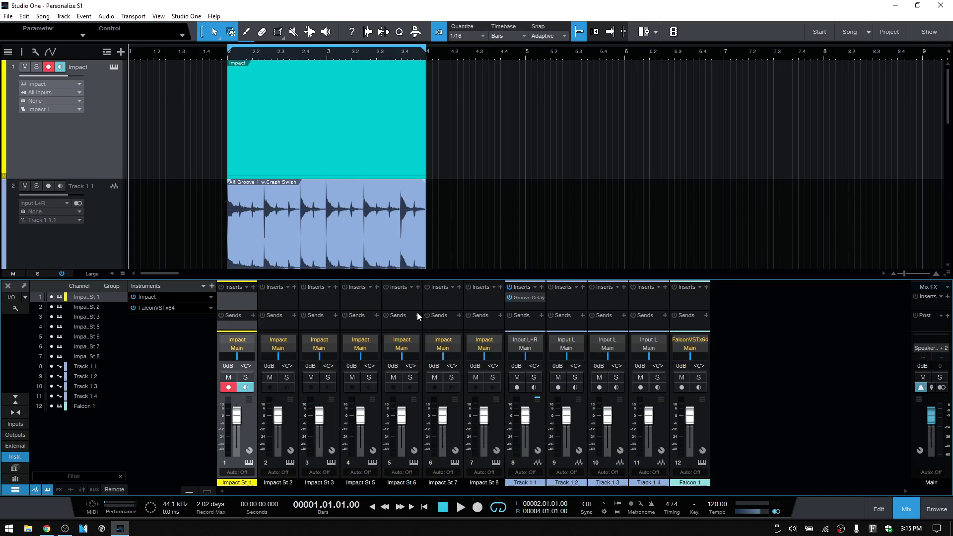
# Step: Hide the insert and send rows and keep channel strips at normal width
pyautogui.click(19, 399)
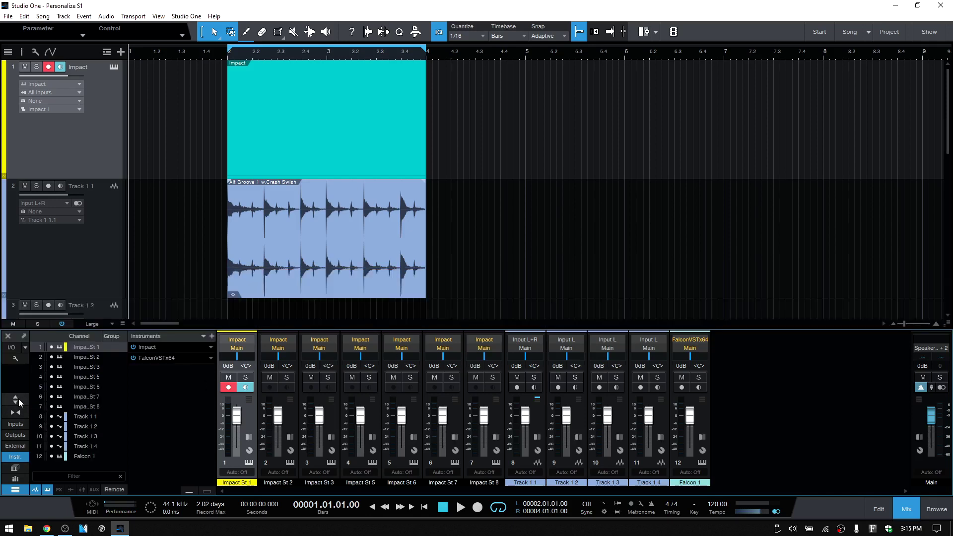
pyautogui.click(373, 437)
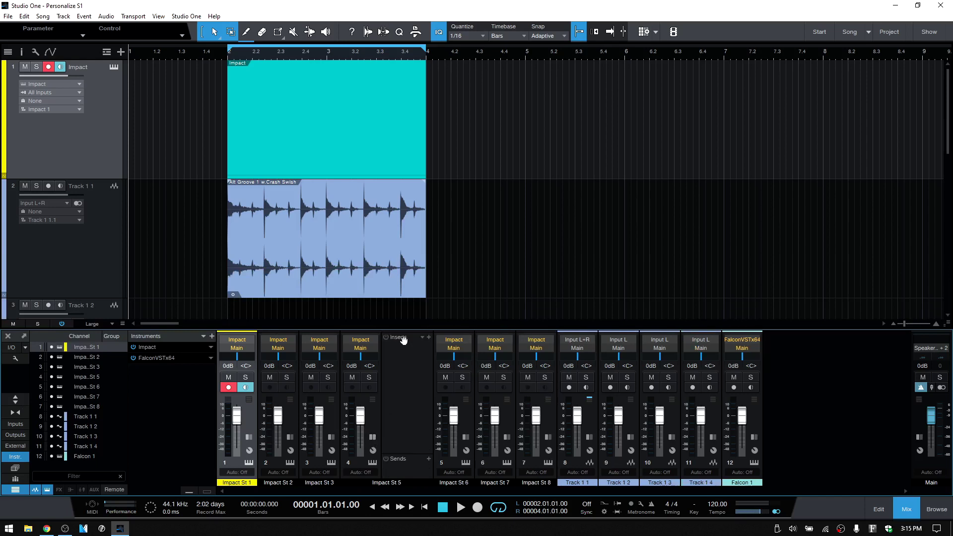
pyautogui.click(373, 438)
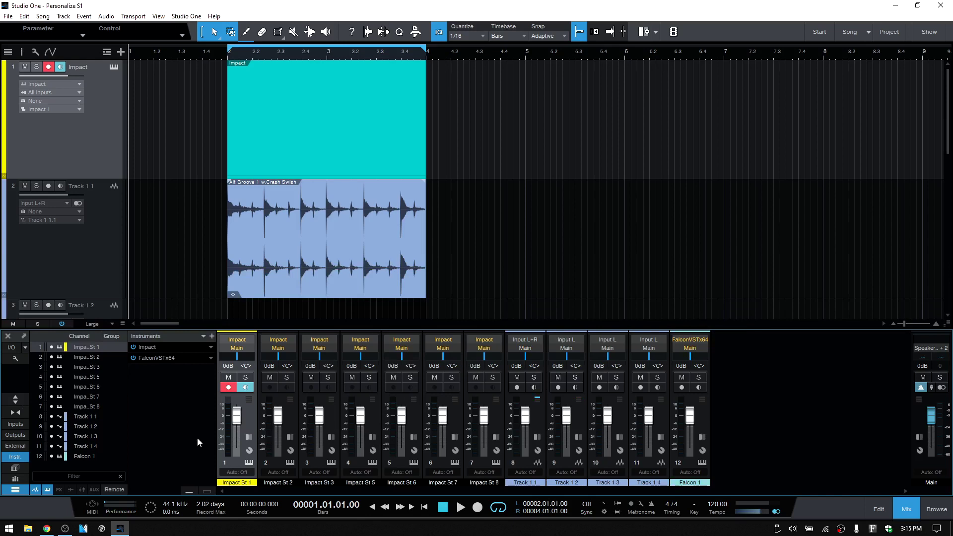
pyautogui.click(15, 413)
pyautogui.click(15, 414)
# Step: Toggle the Inputs and External panels, then show instrument presets such as City Kit
pyautogui.click(15, 424)
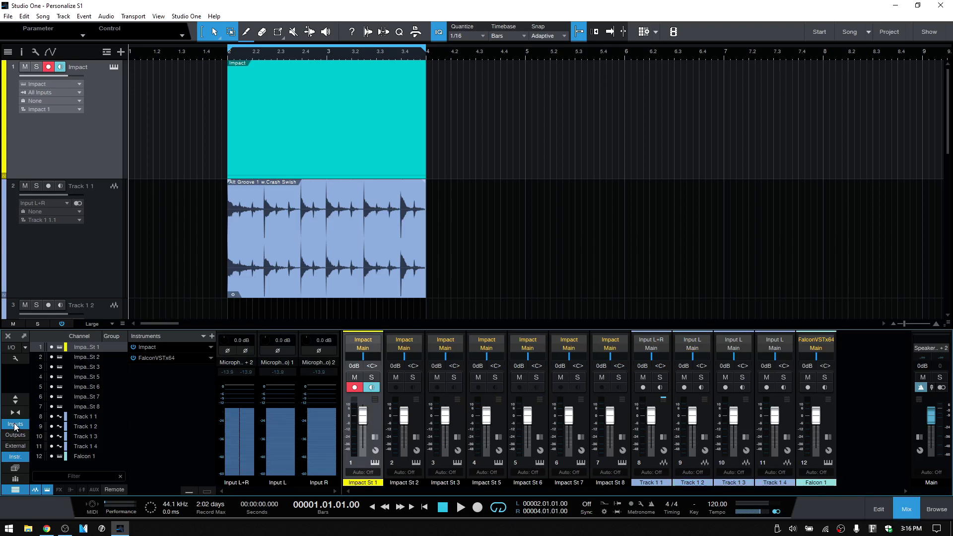
pyautogui.click(15, 425)
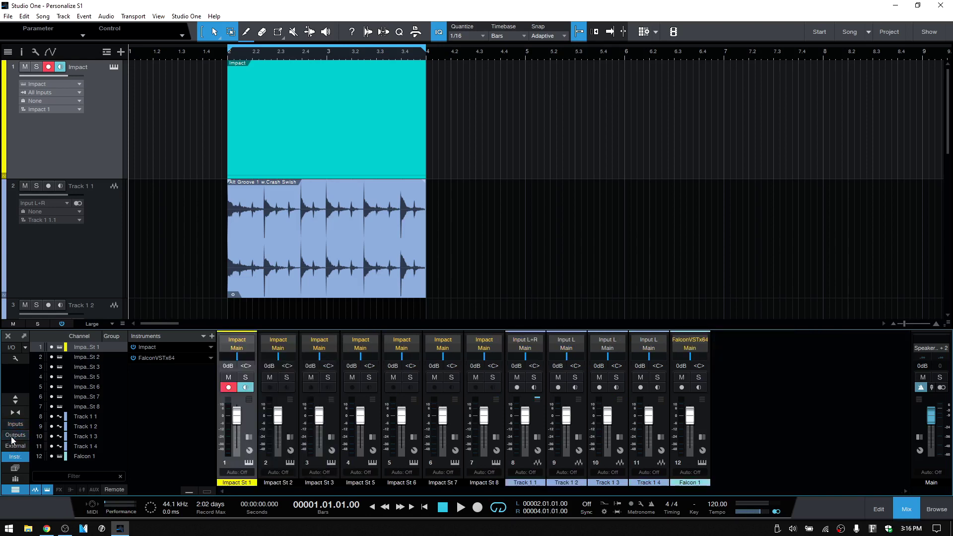
pyautogui.click(14, 446)
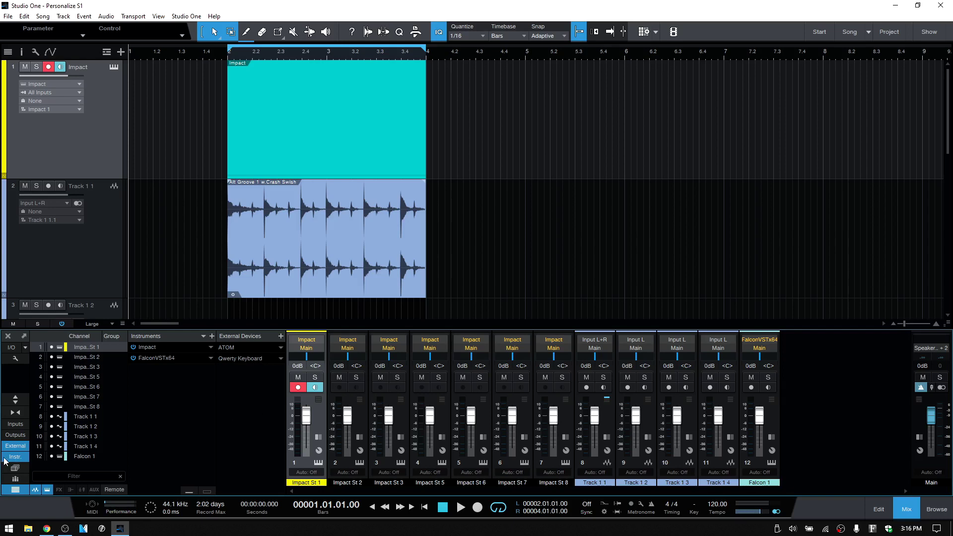
pyautogui.click(16, 446)
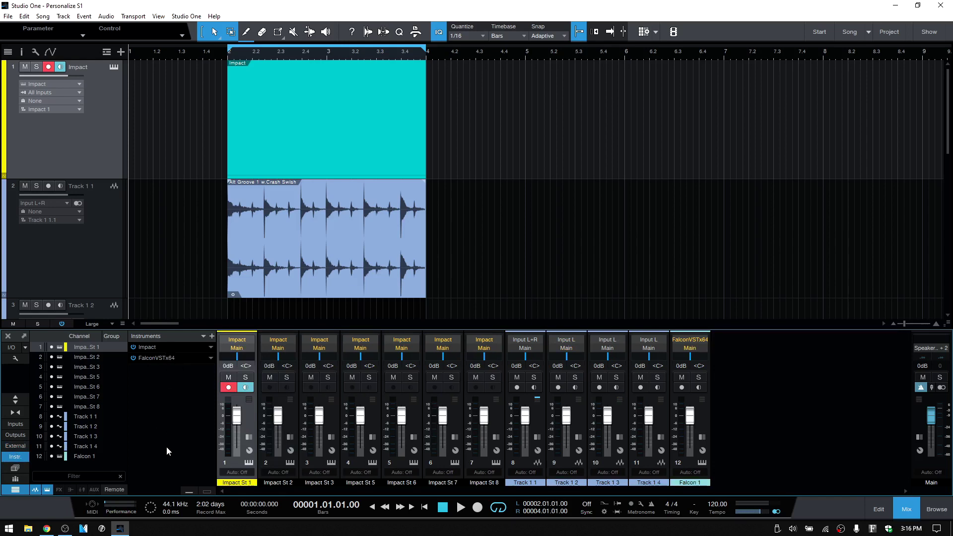
pyautogui.click(205, 492)
# Step: Toggle the Scenes, Groups and channel list panels, leaving the channel list visible
pyautogui.click(15, 468)
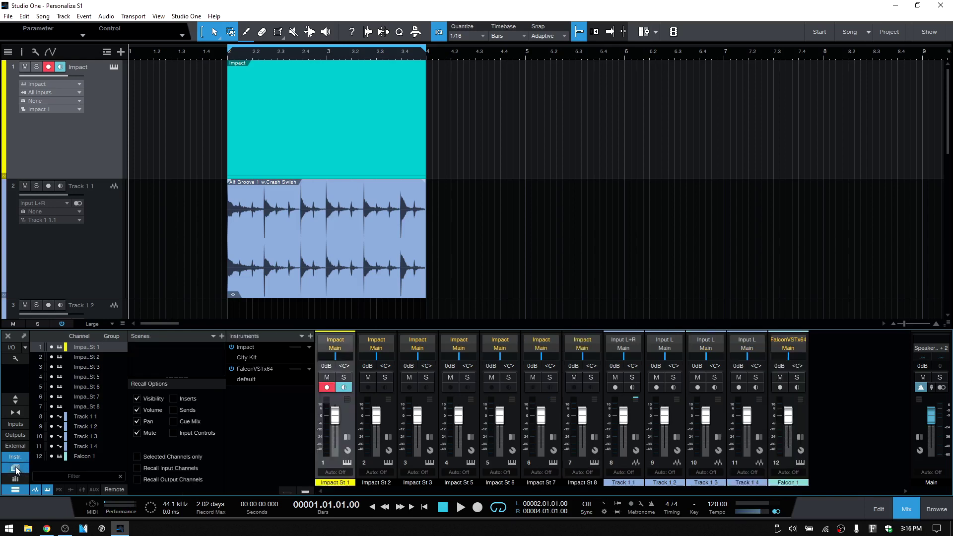
pyautogui.click(14, 471)
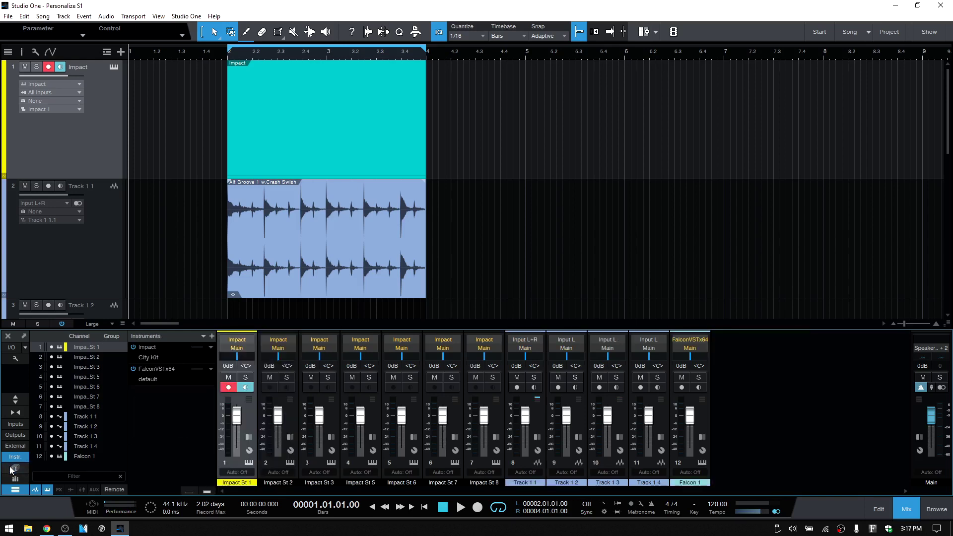
pyautogui.click(15, 478)
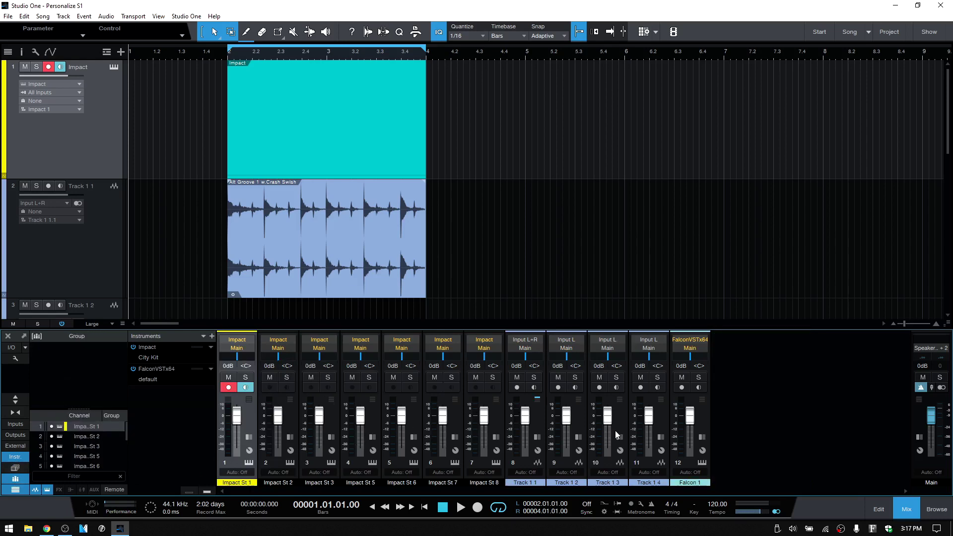
pyautogui.click(15, 480)
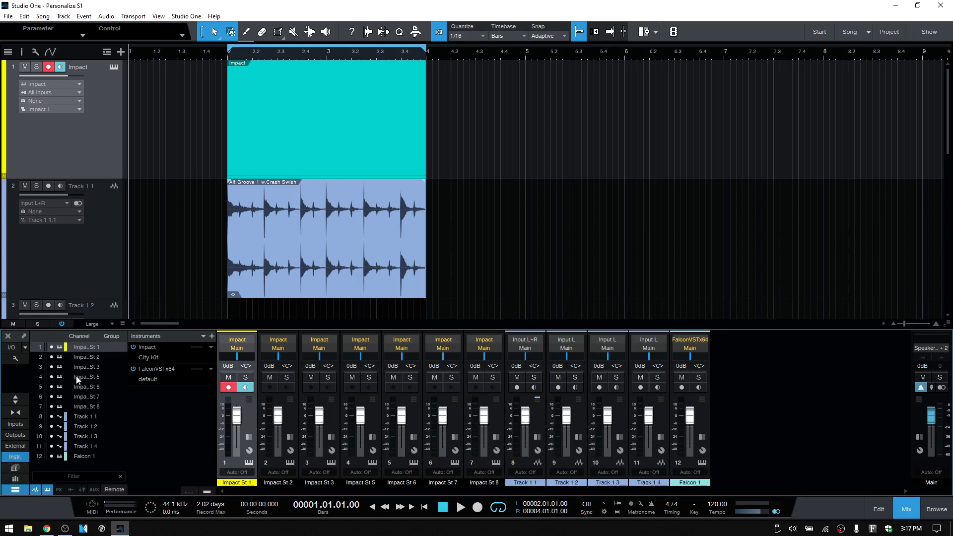
pyautogui.click(15, 490)
pyautogui.click(15, 491)
# Step: Start playback, set channel 8's meter to Peak/RMS and enable Peak Hold
pyautogui.press('space')
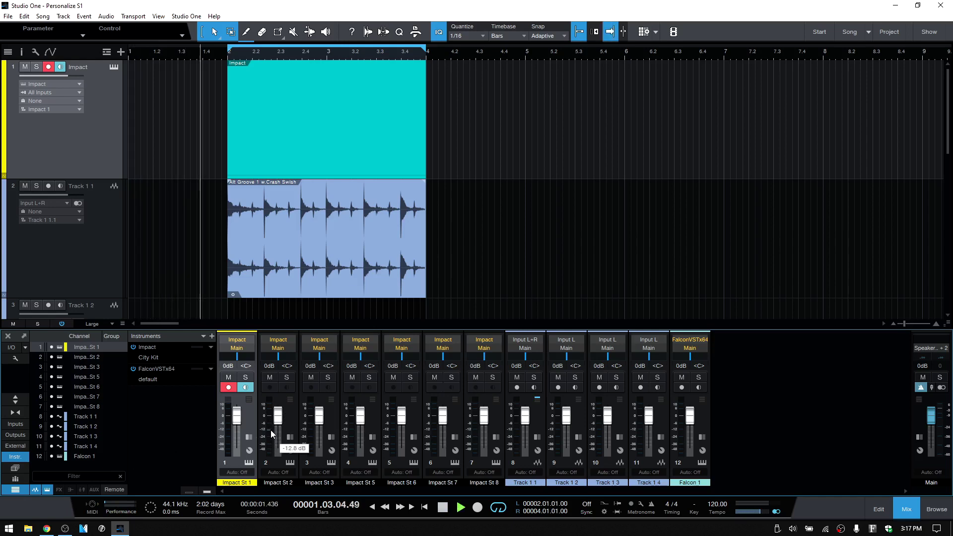
pyautogui.rightClick(517, 435)
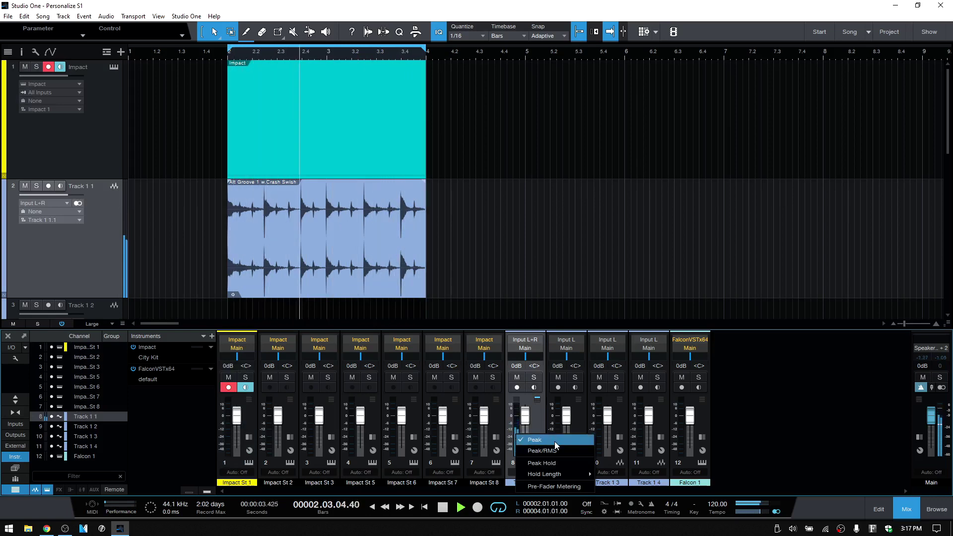
pyautogui.click(568, 451)
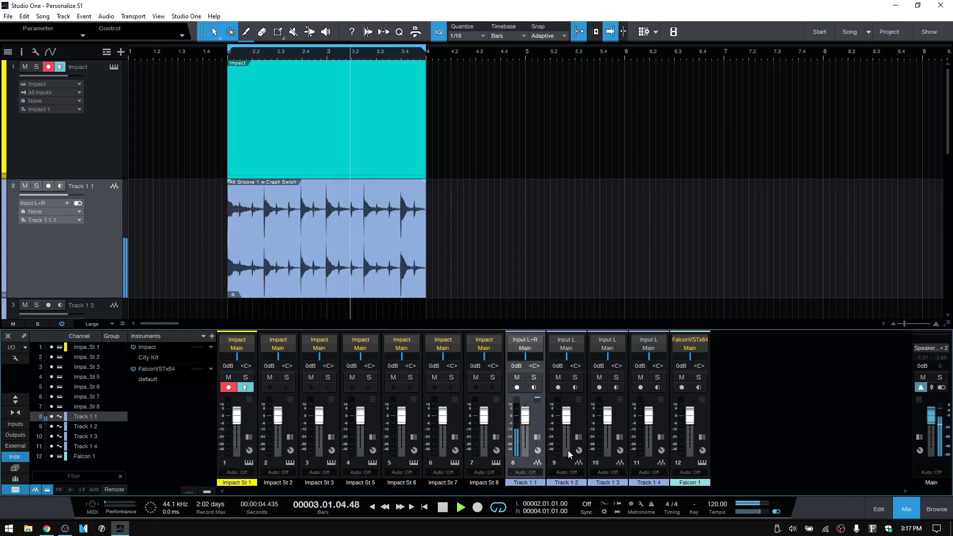
pyautogui.rightClick(519, 443)
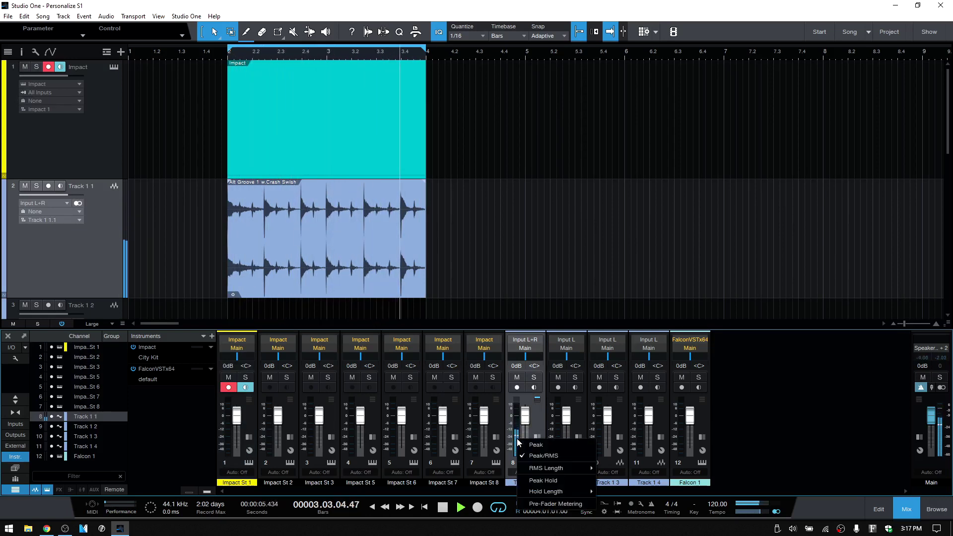
pyautogui.moveTo(558, 471)
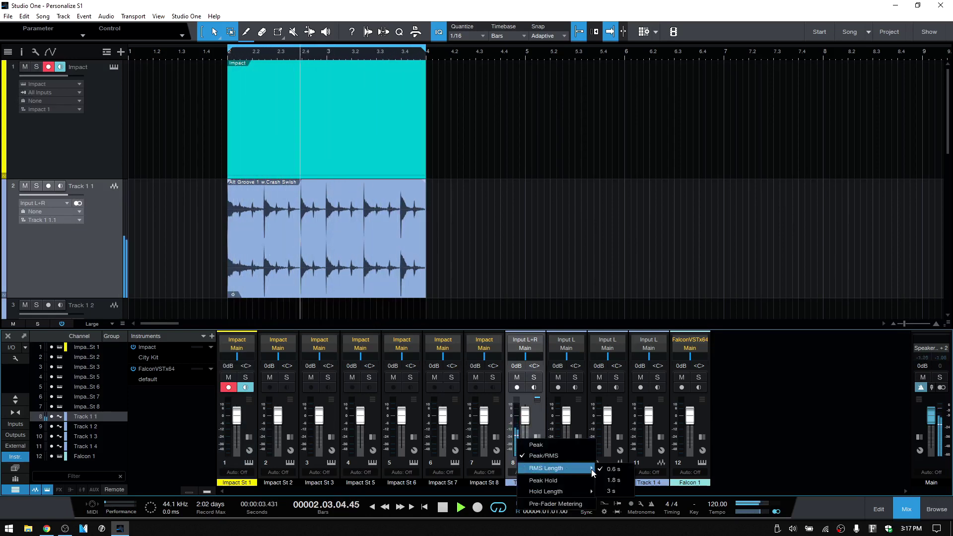
pyautogui.click(548, 483)
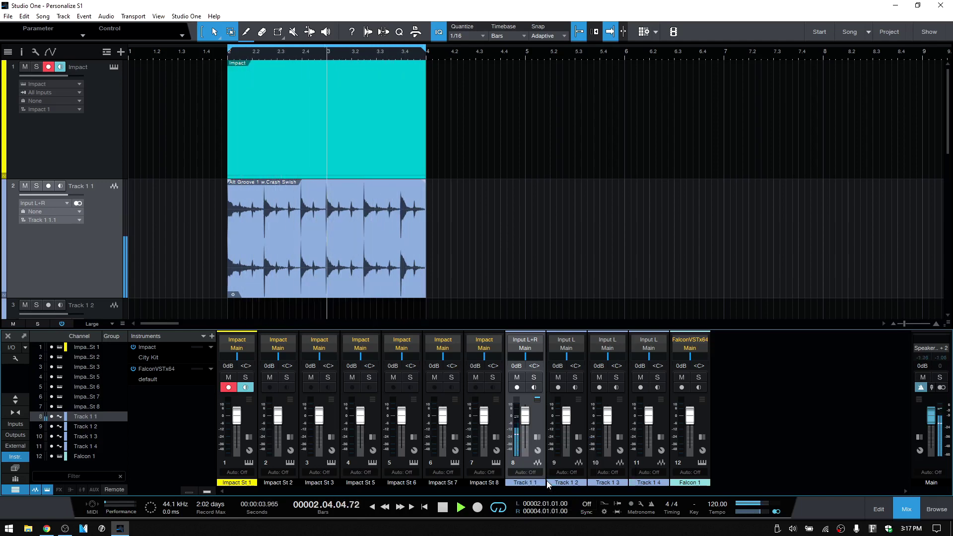
# Step: Turn Peak Hold off, keep channel 8's meter on Peak/RMS, and stop playback
pyautogui.rightClick(516, 441)
pyautogui.moveTo(529, 494)
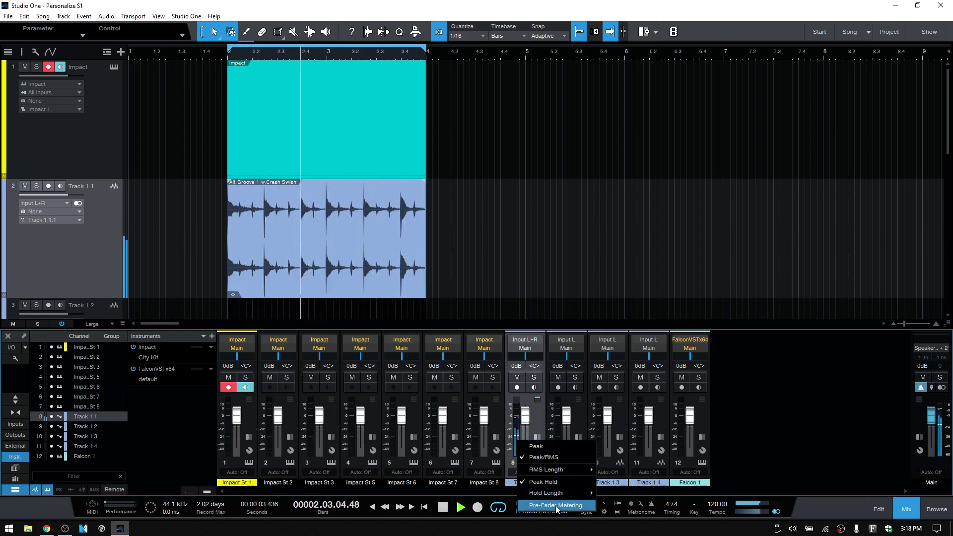
pyautogui.click(541, 483)
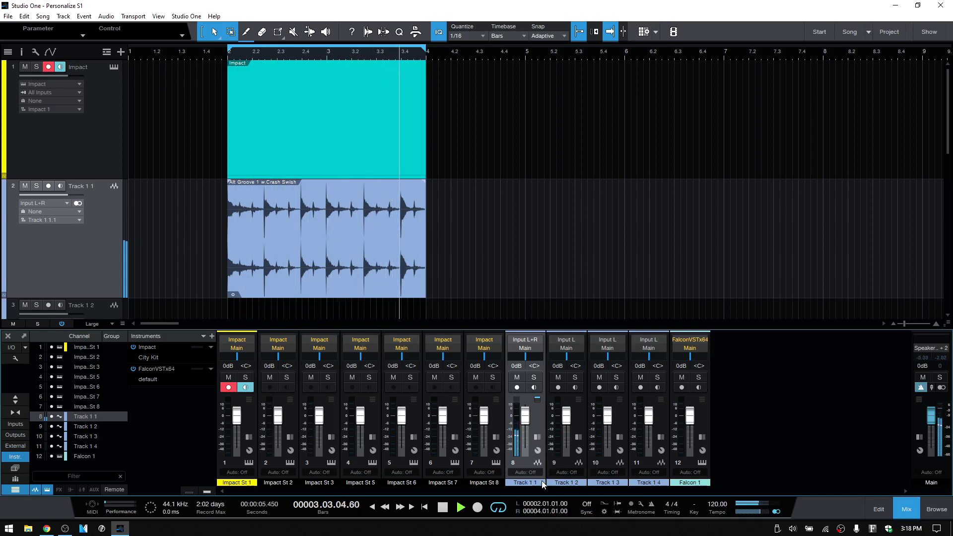
pyautogui.rightClick(515, 444)
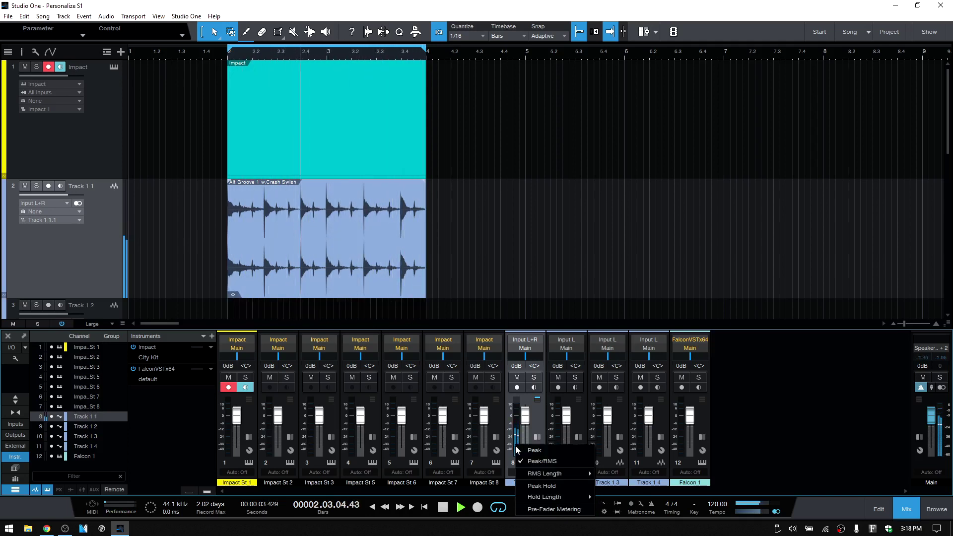
pyautogui.click(522, 455)
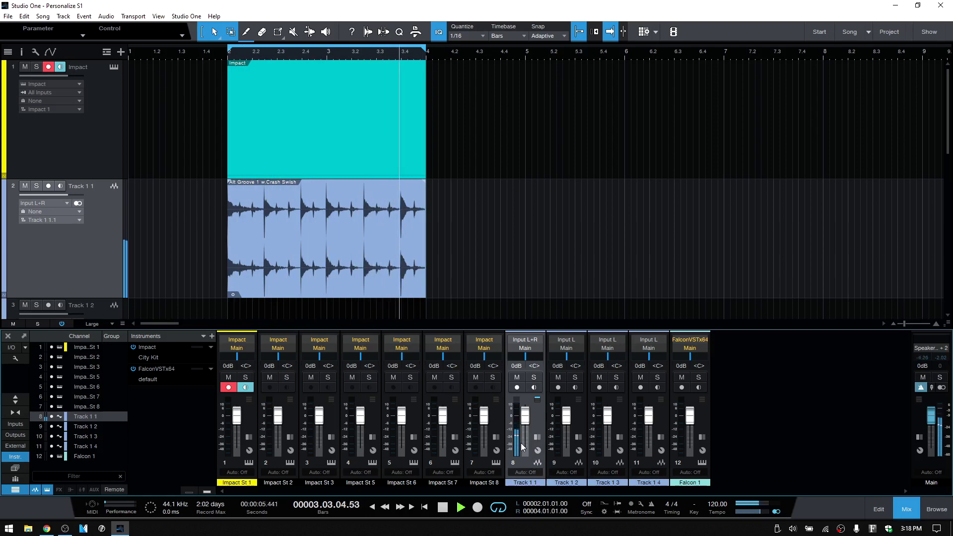
pyautogui.rightClick(517, 438)
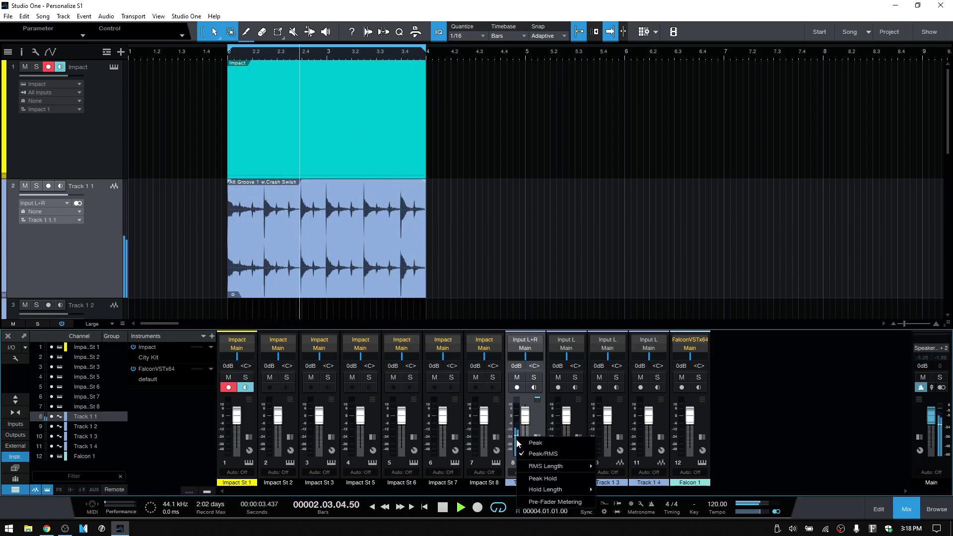
pyautogui.click(523, 452)
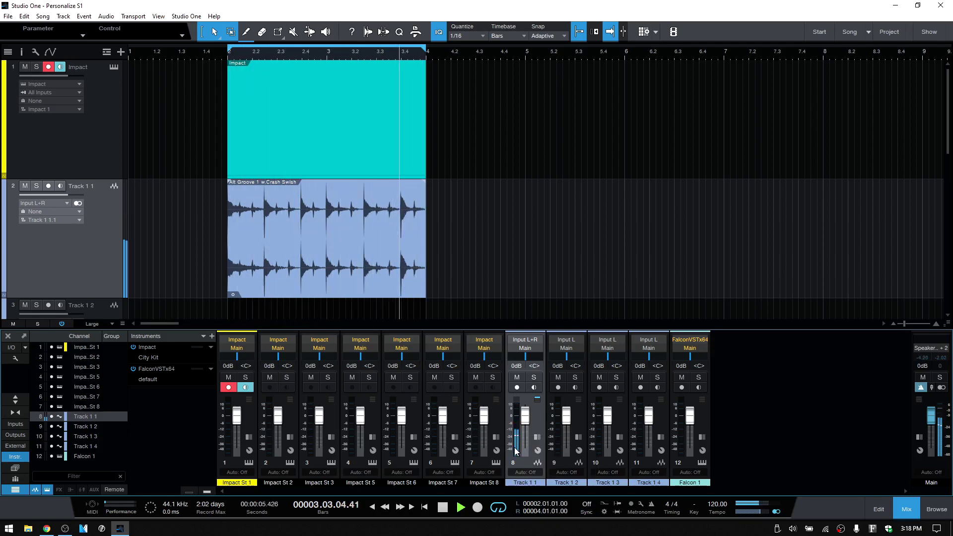
pyautogui.rightClick(522, 449)
pyautogui.click(529, 452)
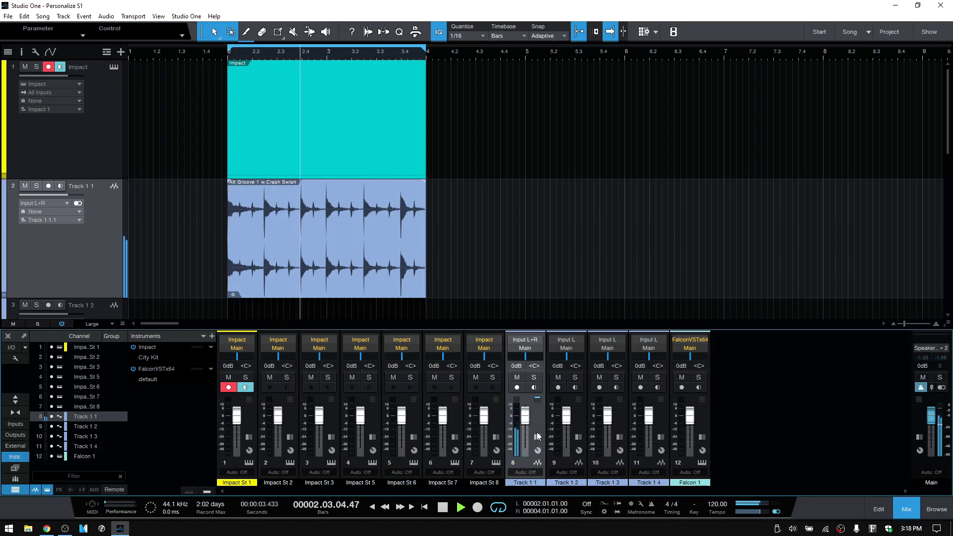
pyautogui.press('space')
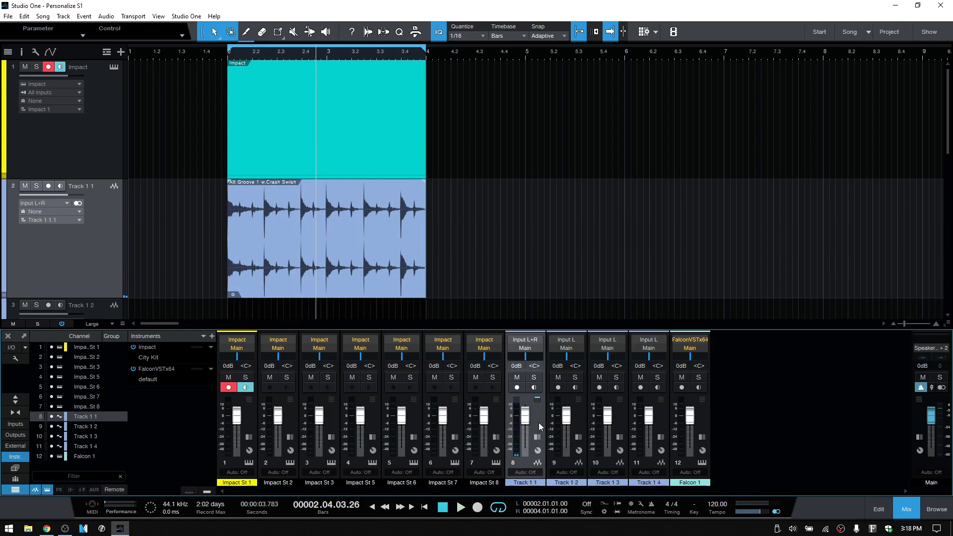
# Step: Colour the Track 1 1 channel and its Alt Groove event green
pyautogui.click(522, 483)
pyautogui.moveTo(522, 481); pyautogui.dragTo(612, 466)
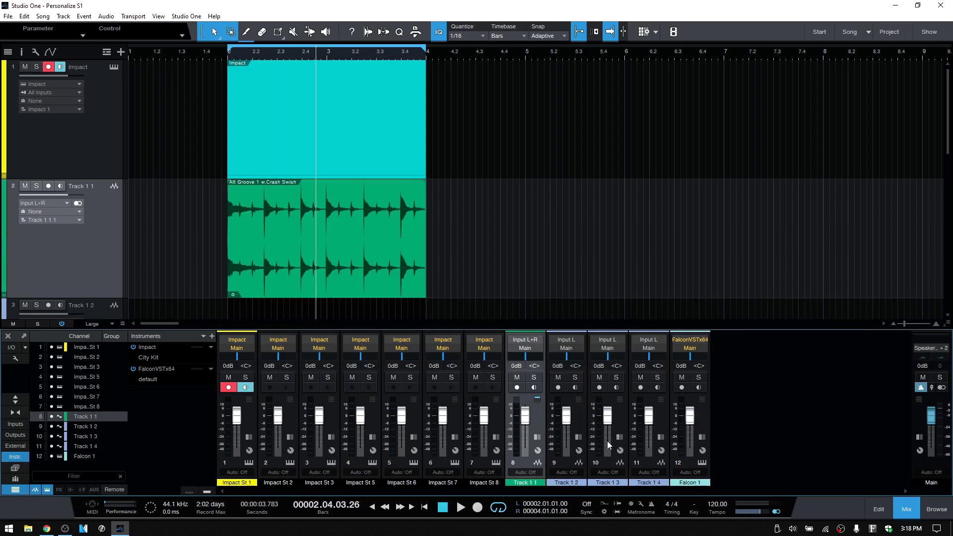
# Step: In console options, leave Colorize channel strips off and enable Input controls
pyautogui.click(14, 358)
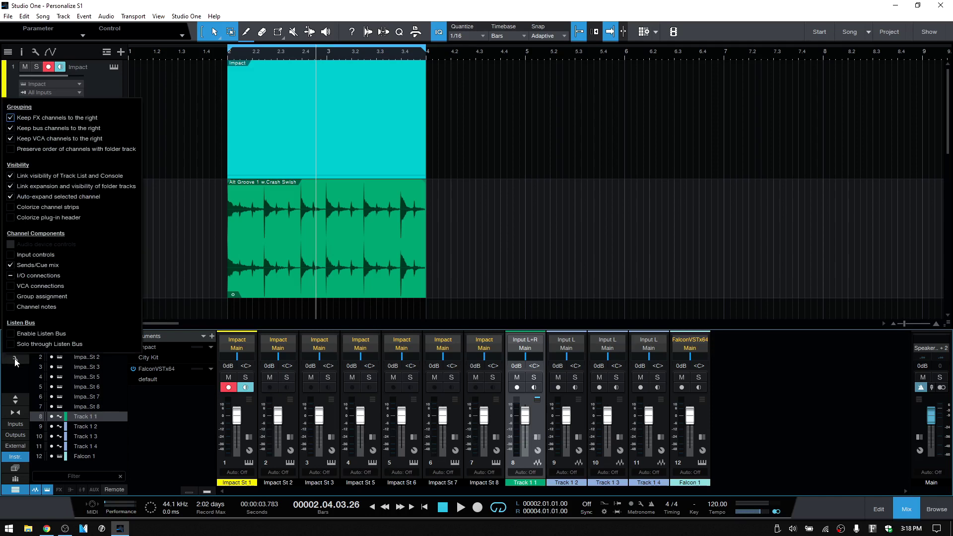
pyautogui.click(10, 208)
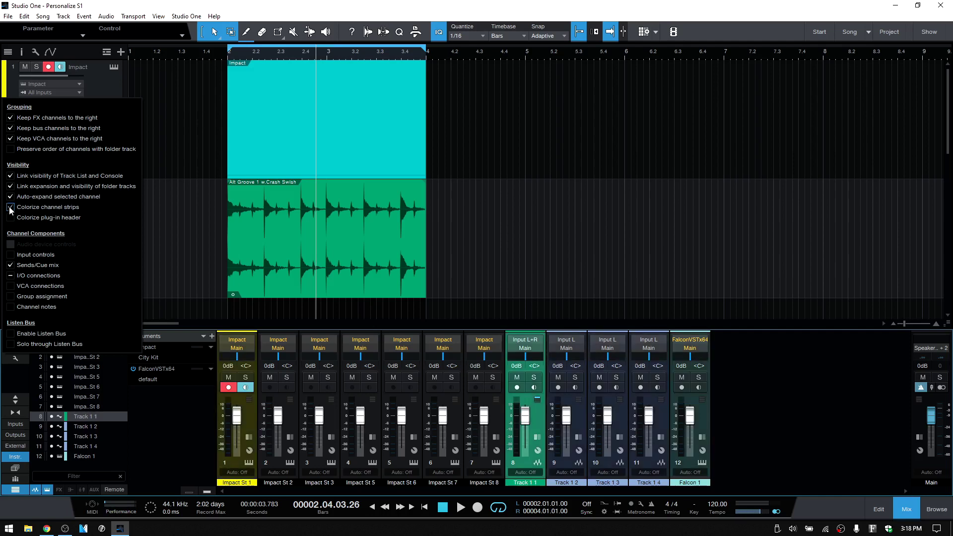
pyautogui.click(10, 208)
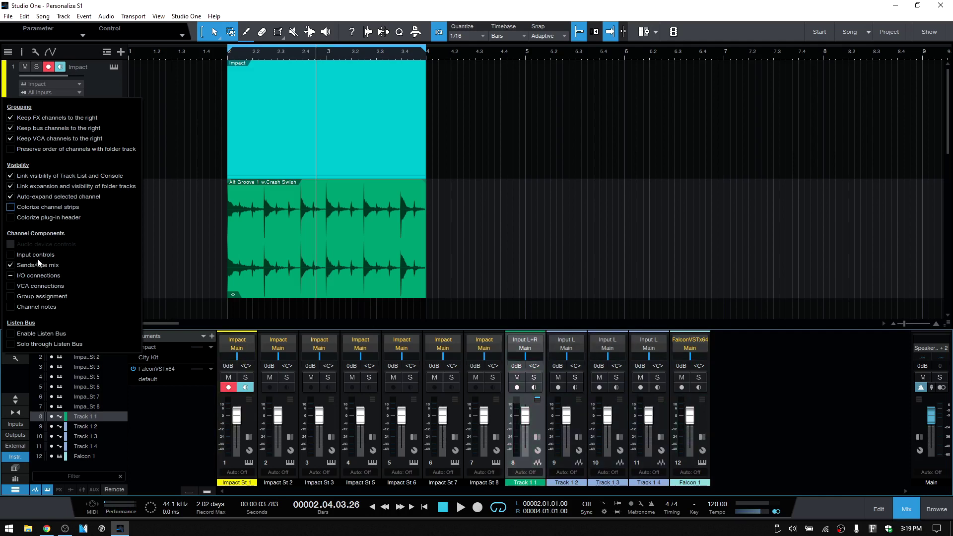
pyautogui.click(11, 255)
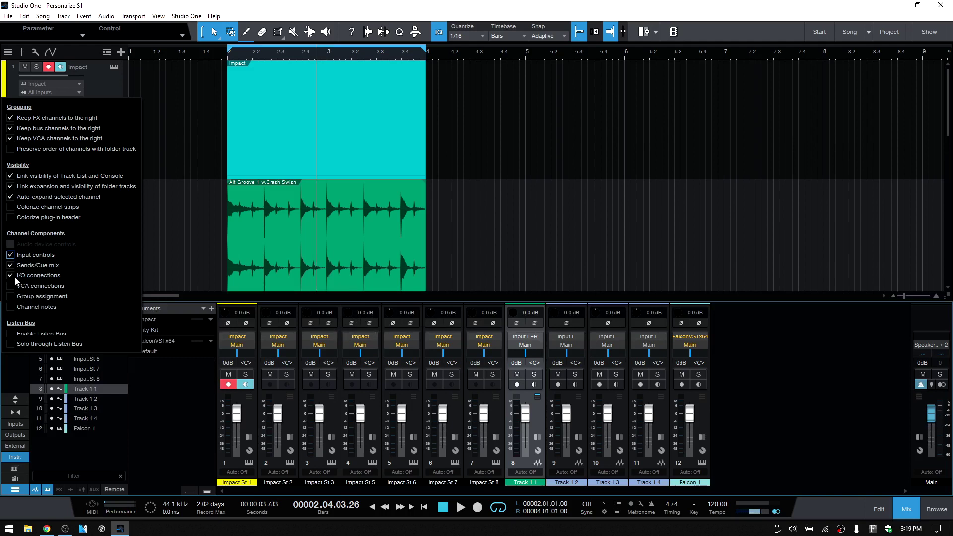
# Step: Open and close the Impact XT editor, then check channel 3's output without changing it
pyautogui.click(319, 339)
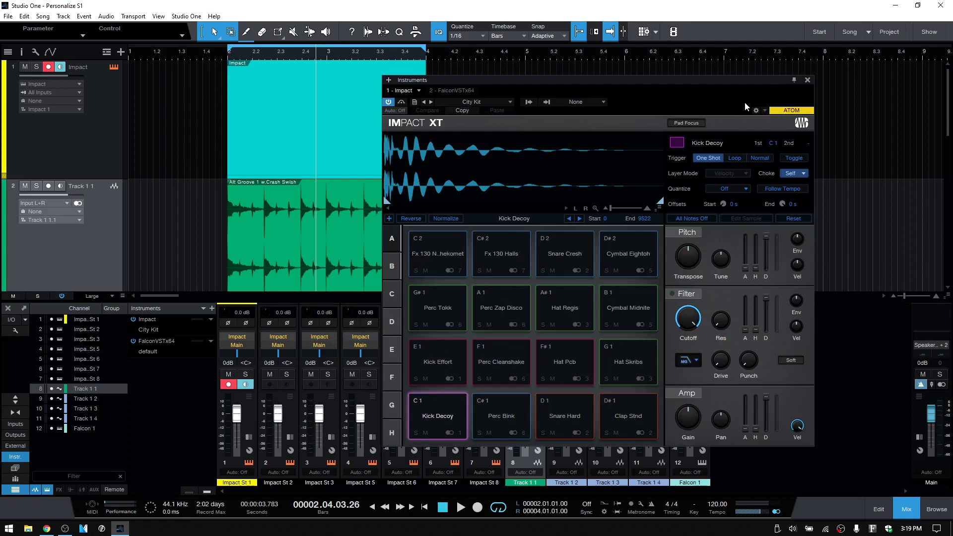
pyautogui.click(808, 80)
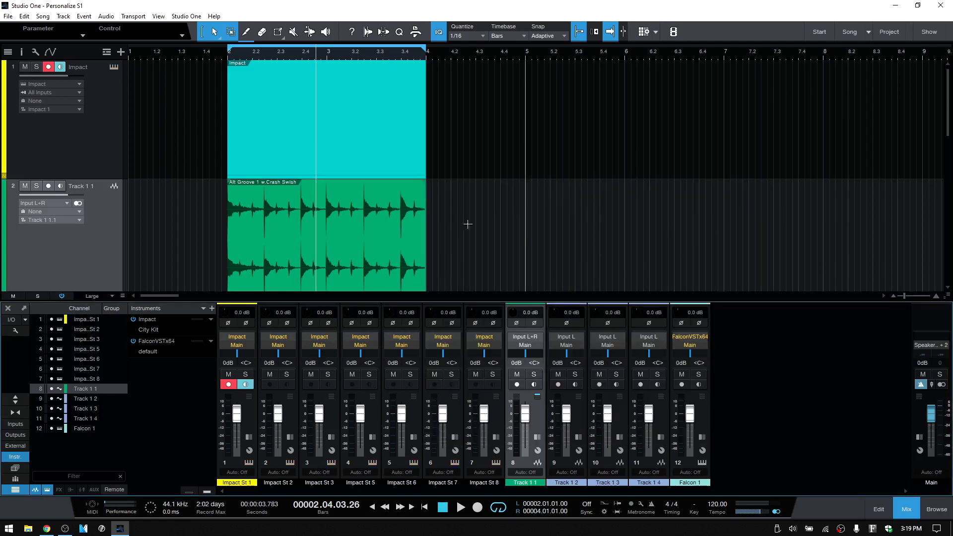
pyautogui.click(319, 347)
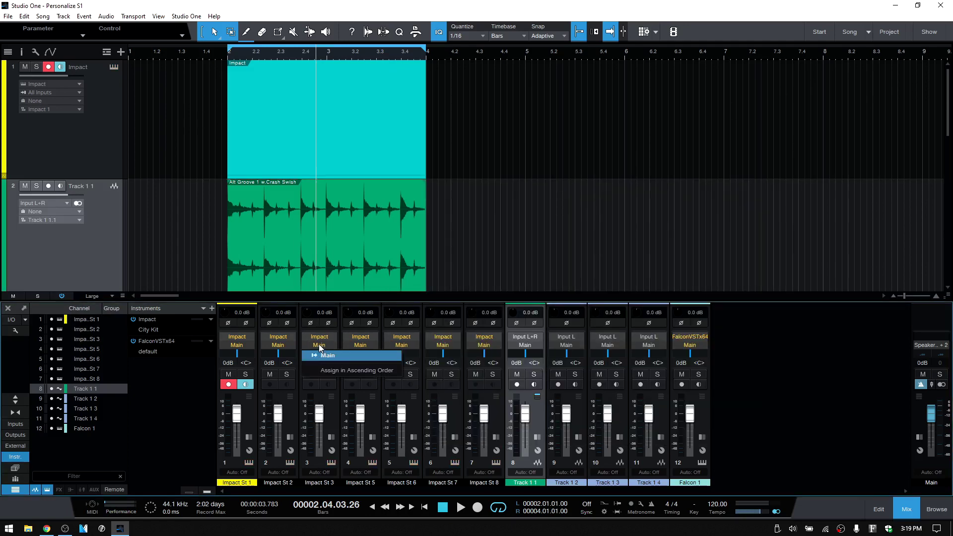
pyautogui.click(455, 412)
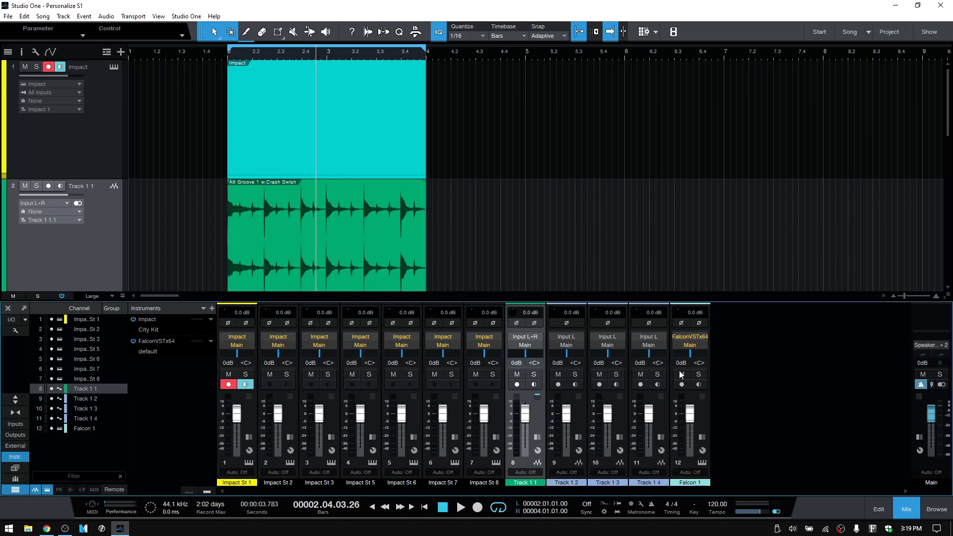
# Step: Add a Bus 1 channel and route Impact St 2's output to Bus 1
pyautogui.rightClick(735, 360)
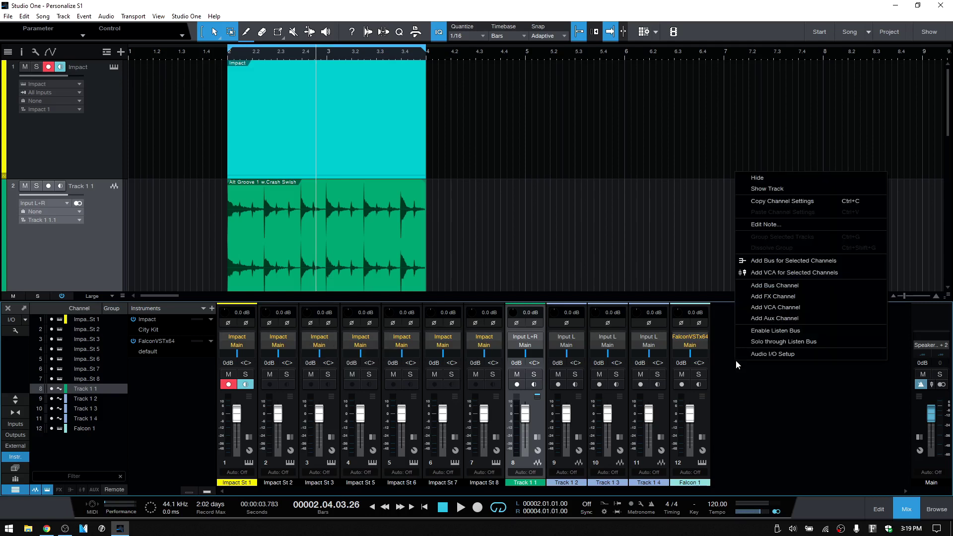
pyautogui.click(774, 287)
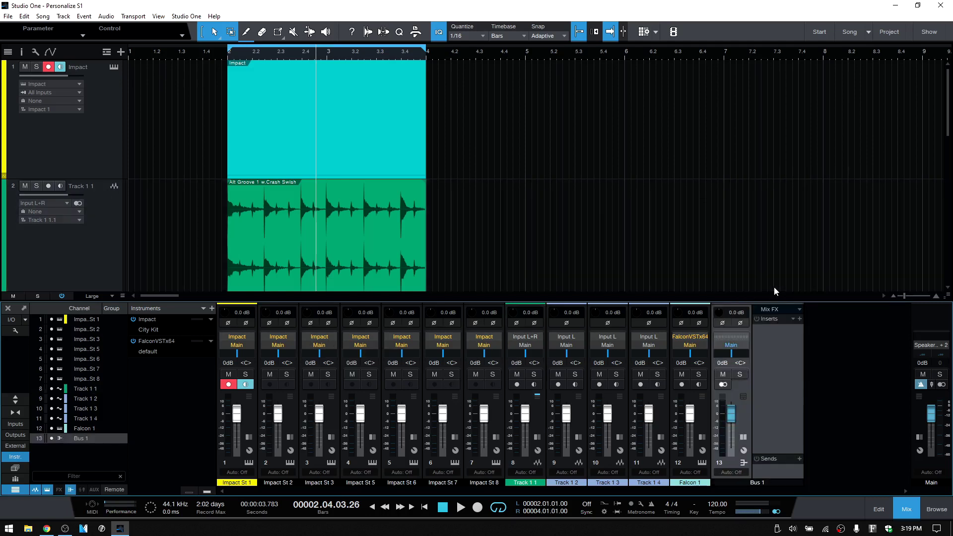
pyautogui.click(278, 346)
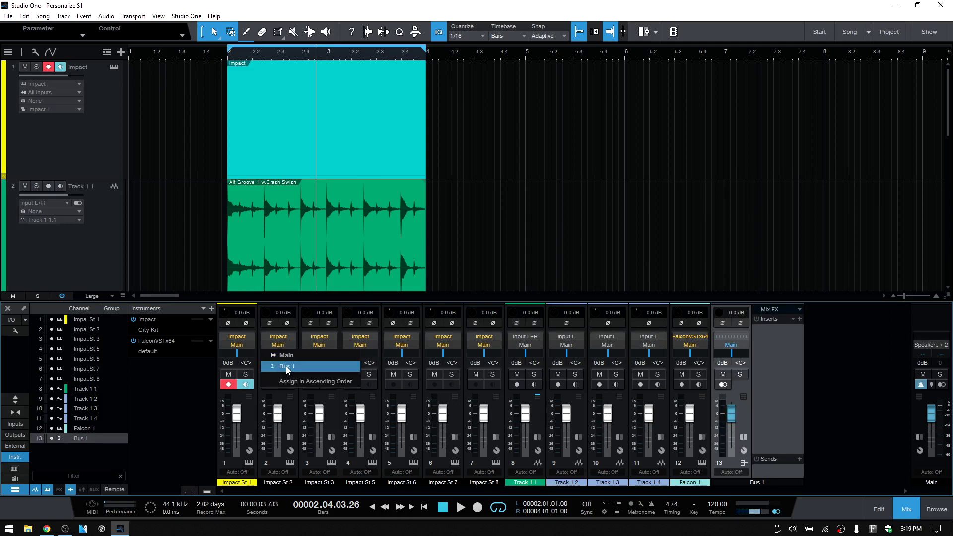
pyautogui.click(286, 367)
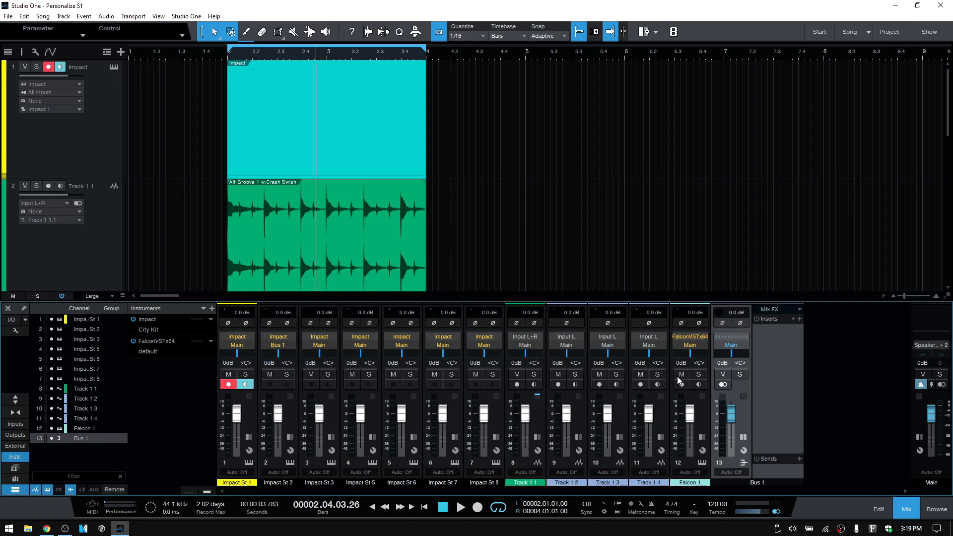
# Step: Check Track 1 1's input and output lists, keeping Main, then open console options
pyautogui.click(527, 338)
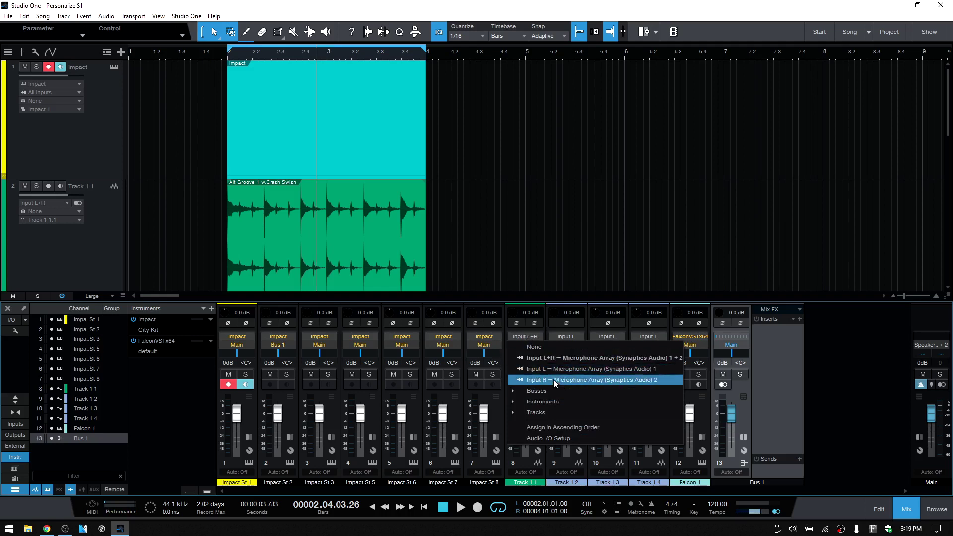
pyautogui.click(707, 406)
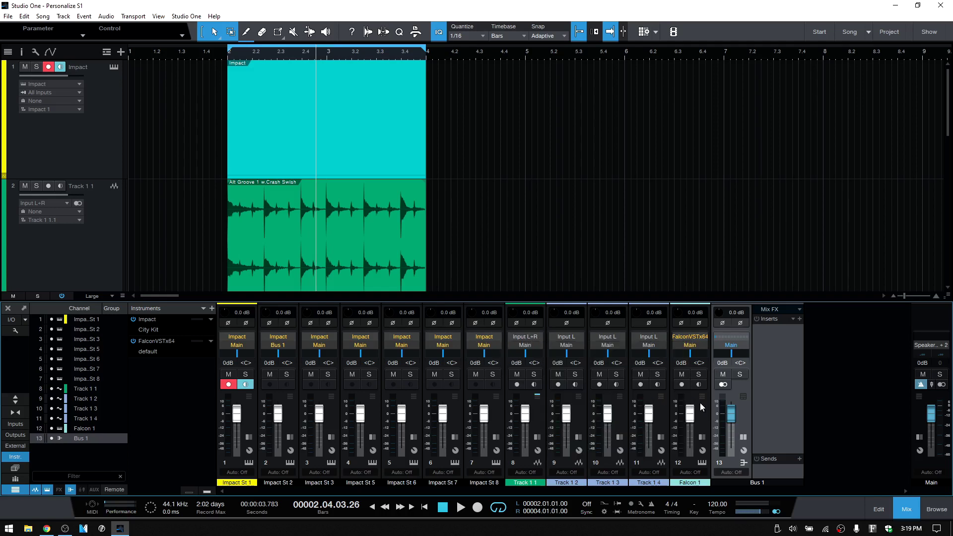
pyautogui.click(526, 345)
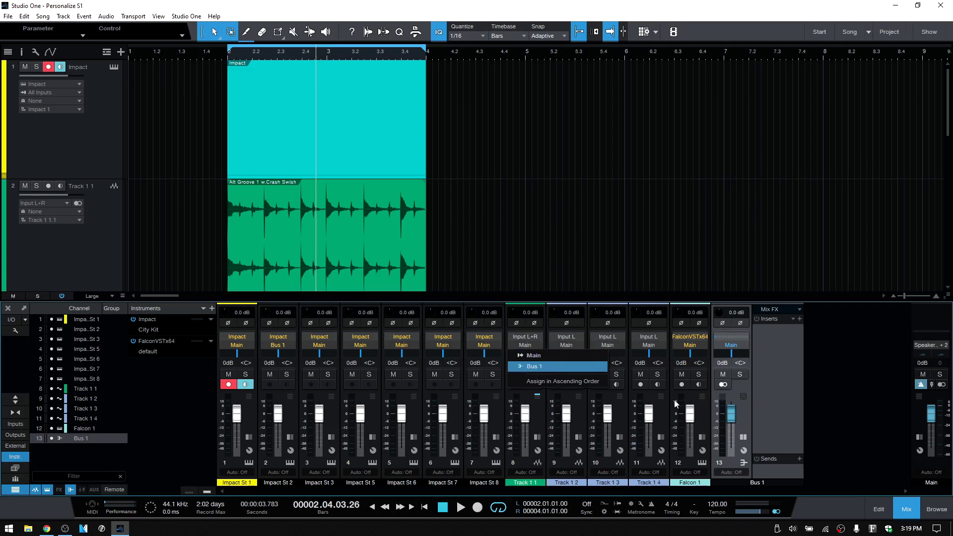
pyautogui.click(704, 411)
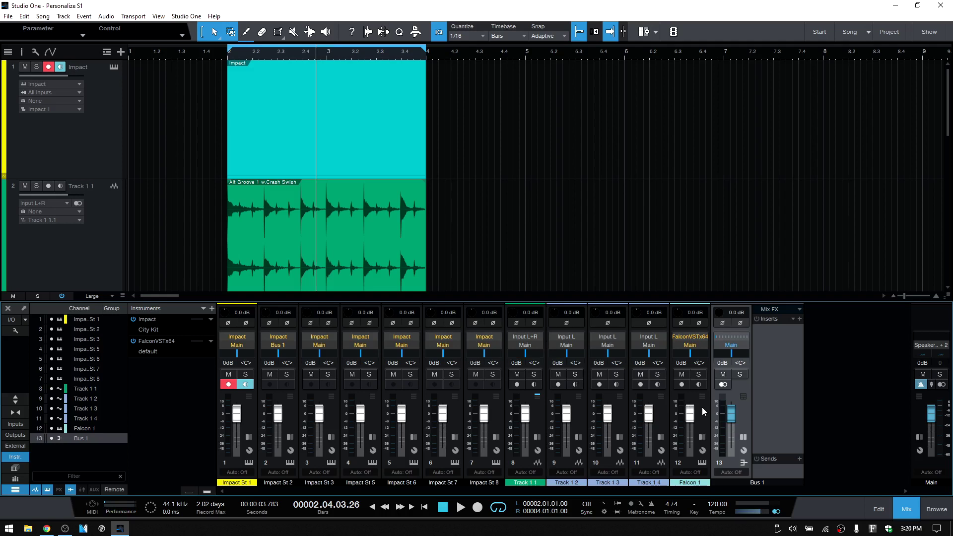
pyautogui.click(15, 330)
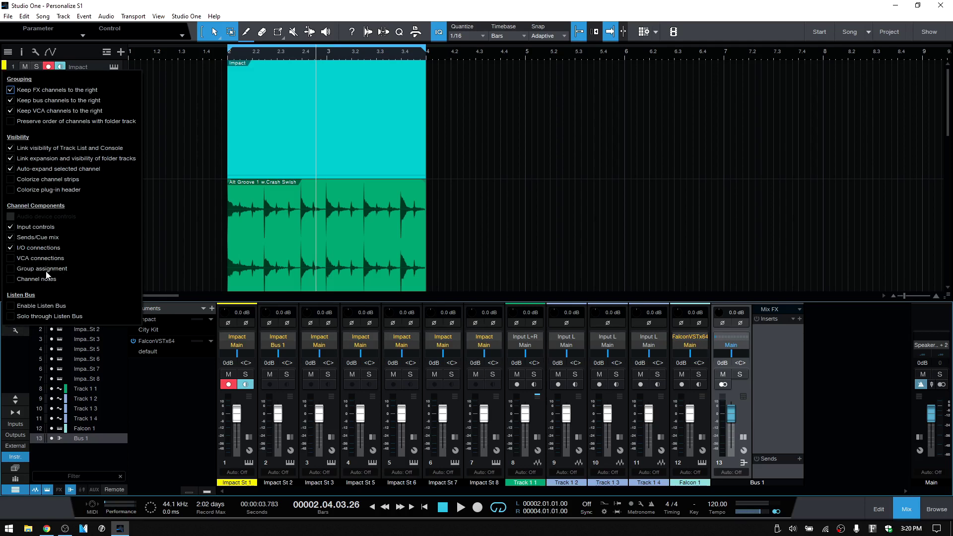
# Step: Toggle Channel notes on and off, close the options, and hide the console
pyautogui.click(11, 280)
pyautogui.click(10, 280)
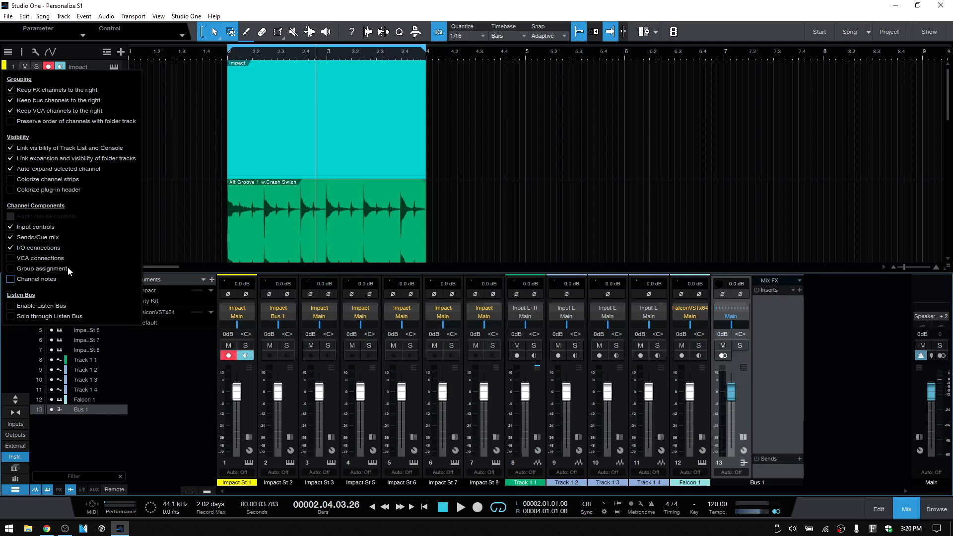
pyautogui.click(147, 371)
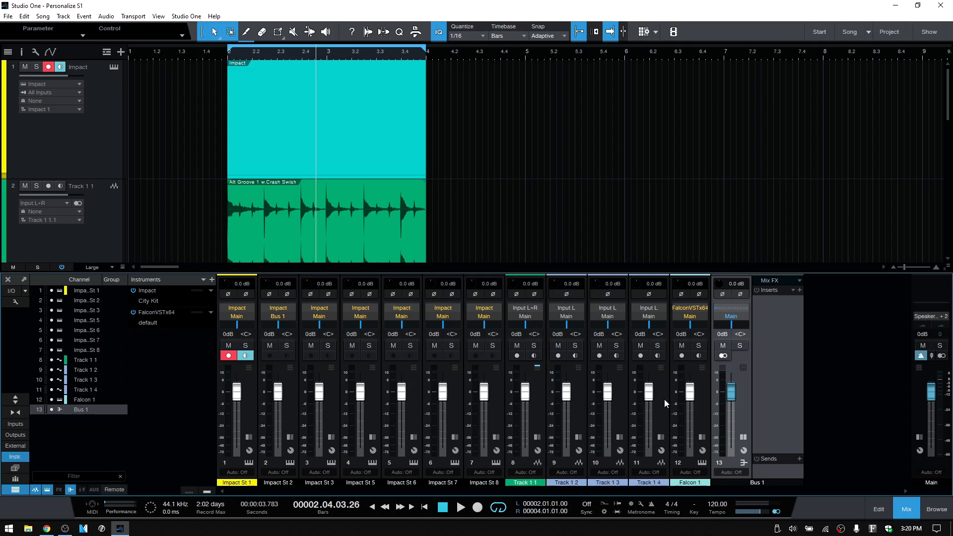
pyautogui.click(906, 509)
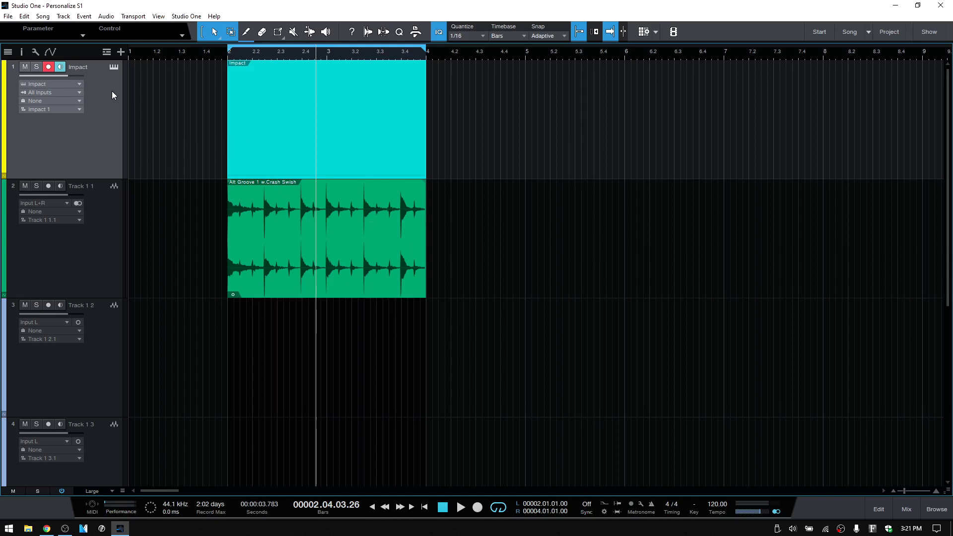
# Step: Open the Impact part in Drum view and paint hits on Clap Strnd, Perc Cleanshake, Hat Pcb, Hat Skribs
pyautogui.doubleClick(368, 157)
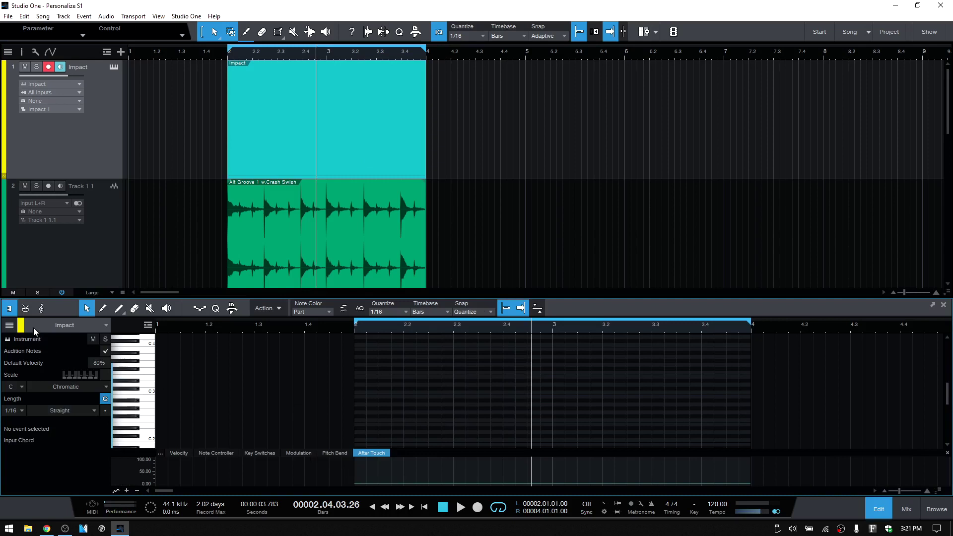
pyautogui.click(26, 308)
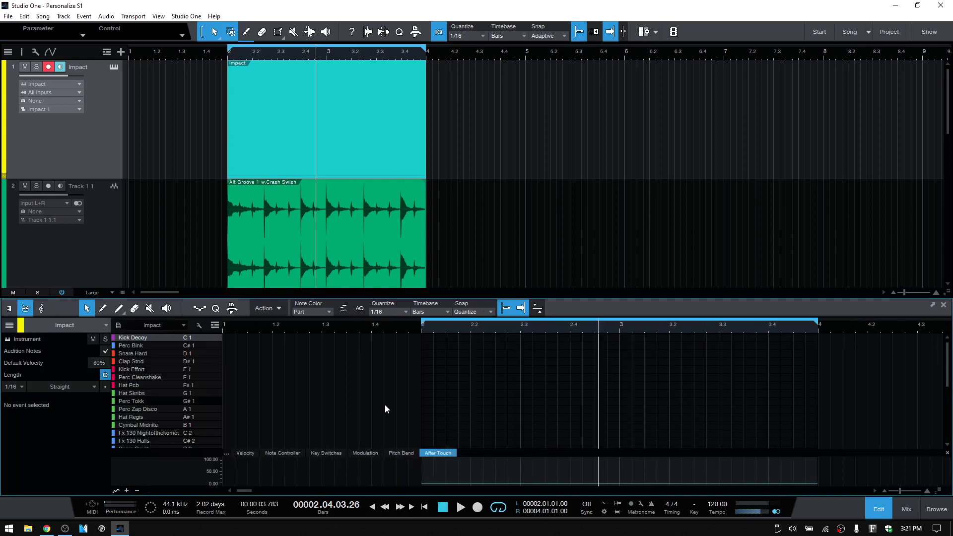
pyautogui.click(425, 362)
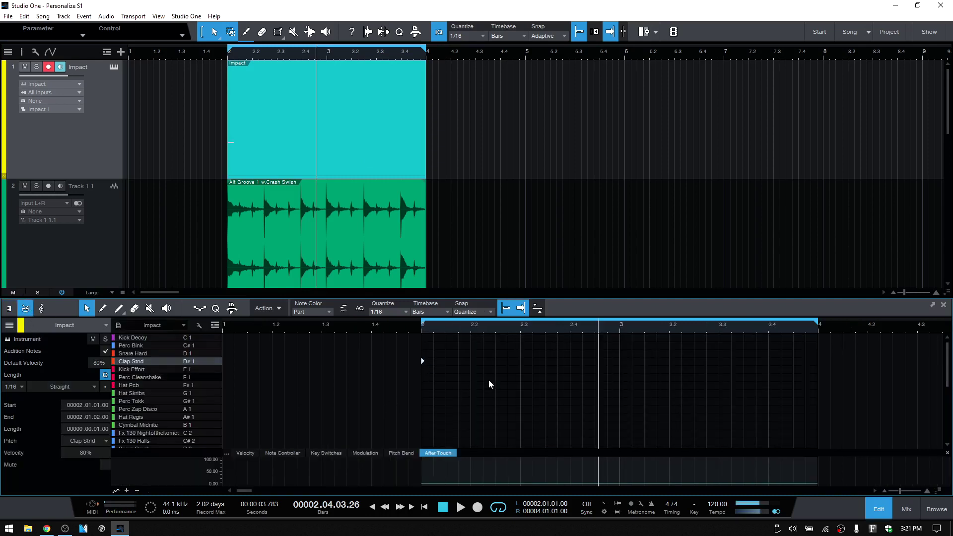
pyautogui.click(486, 377)
pyautogui.click(560, 385)
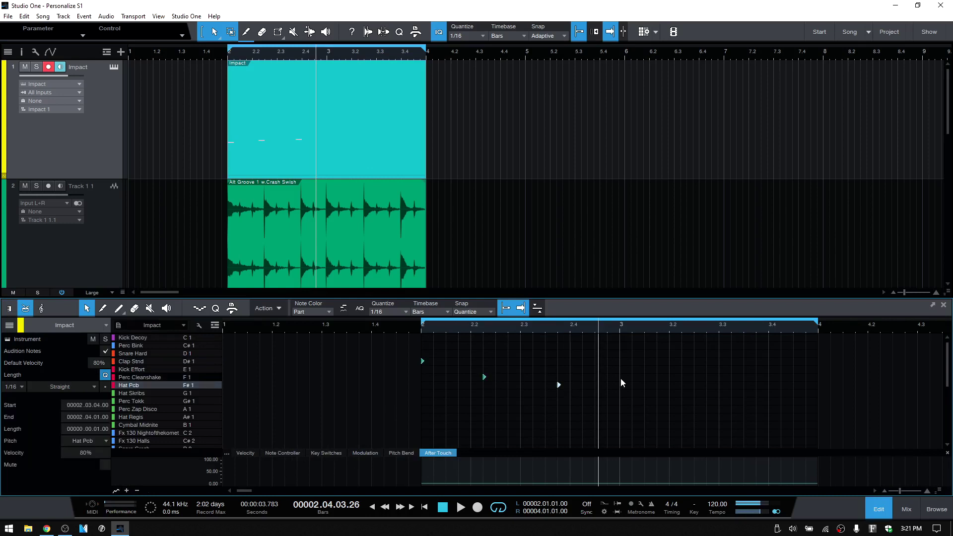
pyautogui.click(683, 361)
pyautogui.click(721, 394)
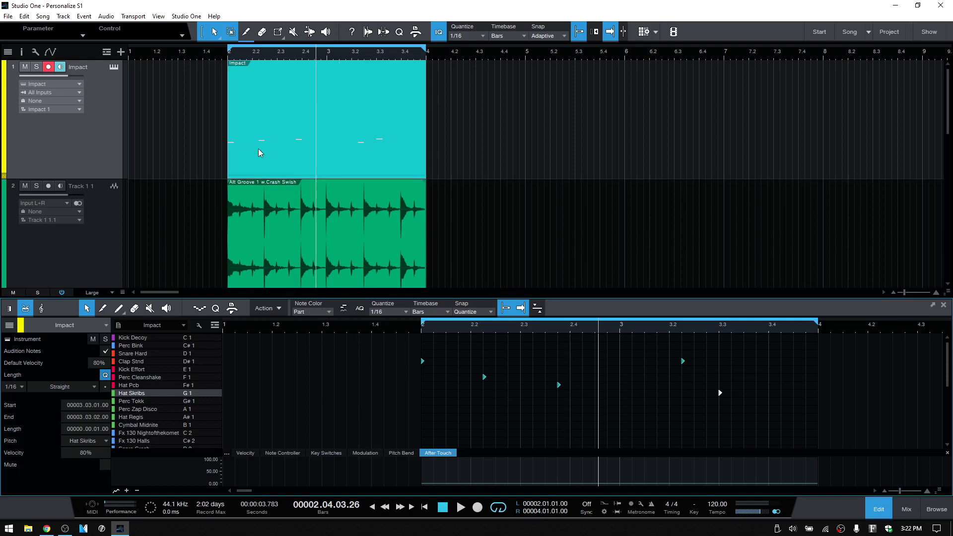
# Step: Recolour the Impact part yellow
pyautogui.rightClick(296, 152)
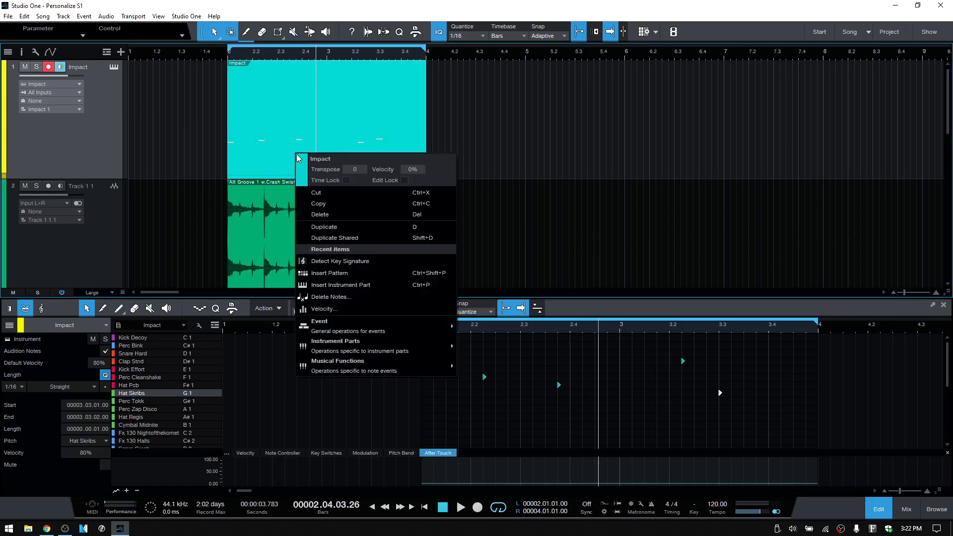
pyautogui.moveTo(300, 165)
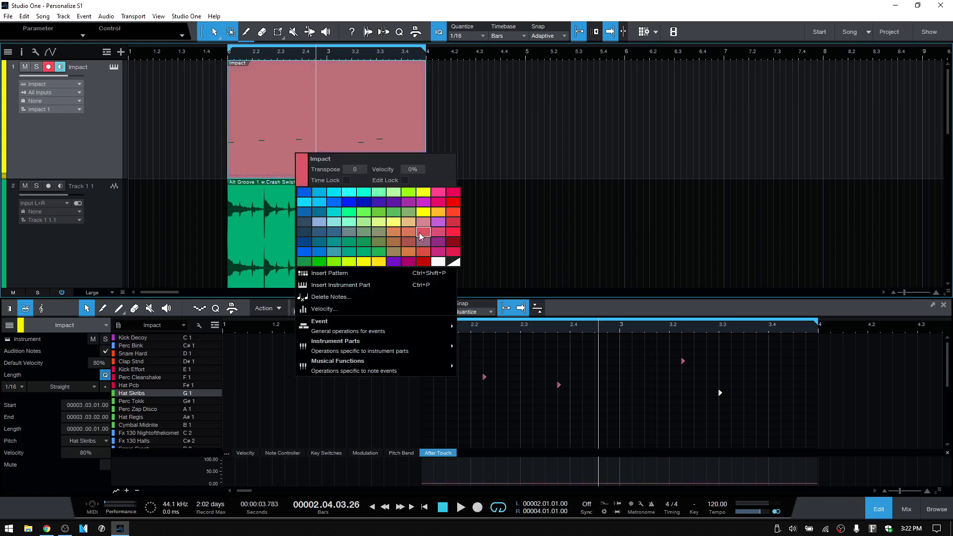
pyautogui.click(366, 263)
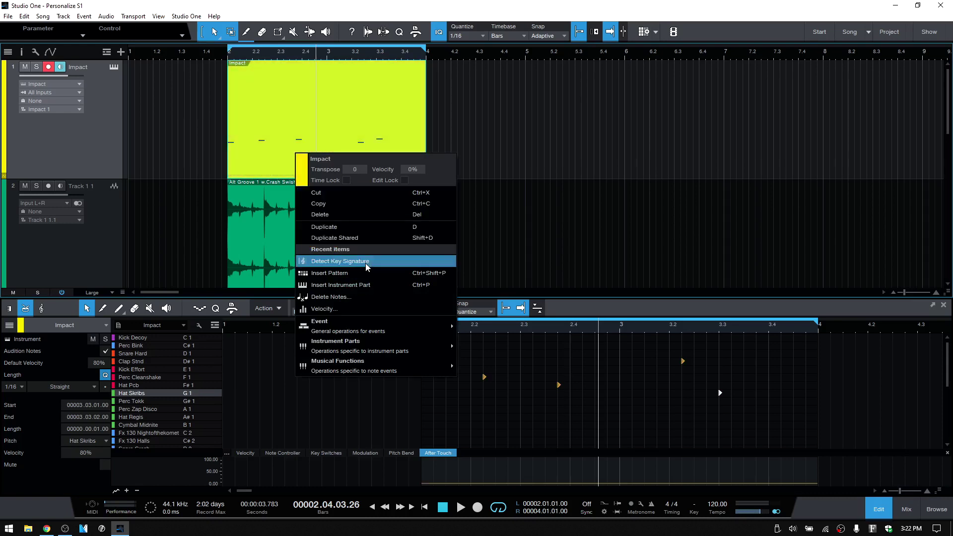
pyautogui.click(524, 223)
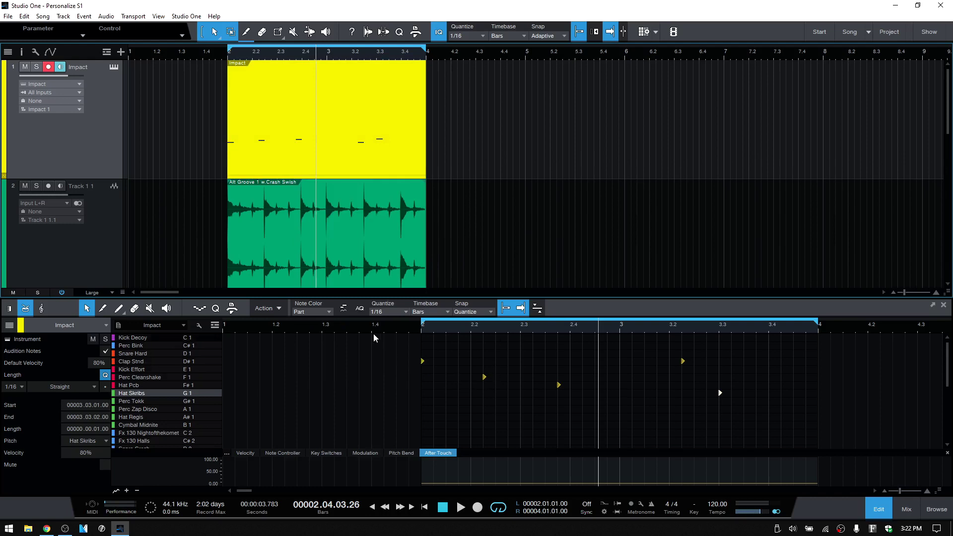
# Step: Colour notes by pitch and add hits on Hat Regis, Fx 130 Nightofthekomet and Fx 130 Halls
pyautogui.click(327, 313)
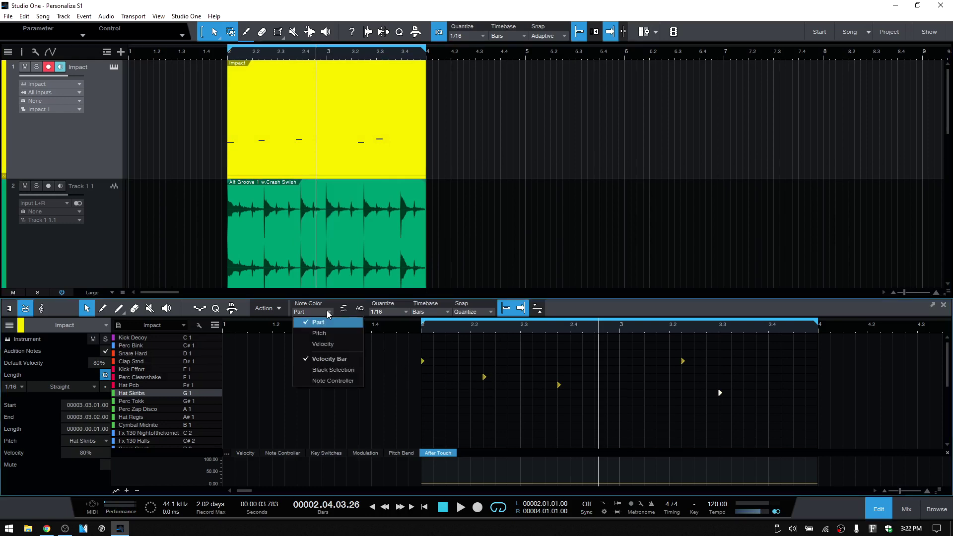
pyautogui.click(326, 334)
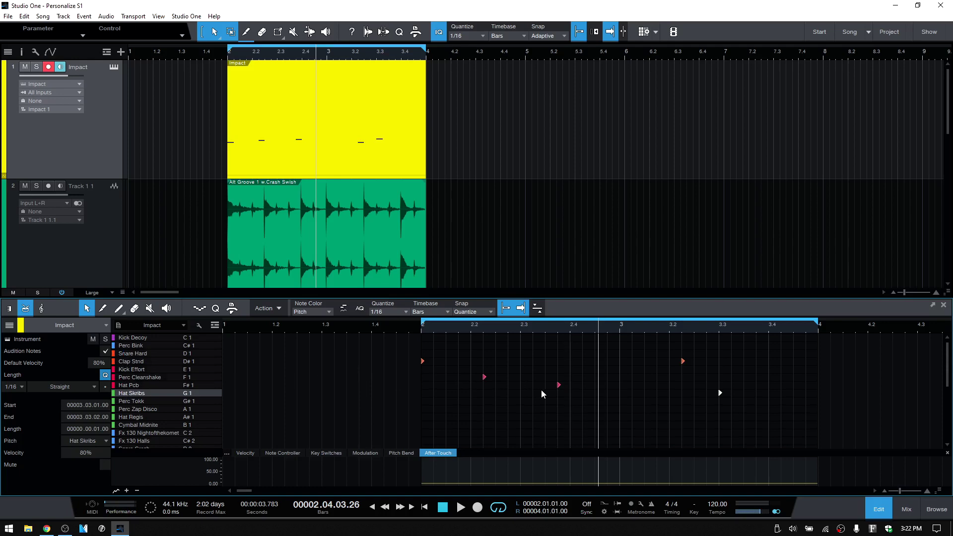
pyautogui.click(456, 419)
pyautogui.click(508, 432)
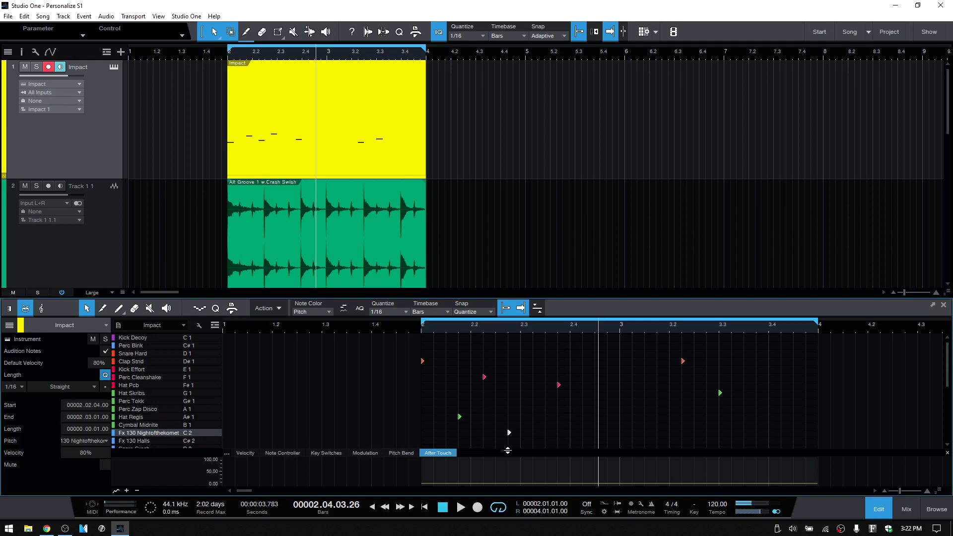
pyautogui.click(546, 441)
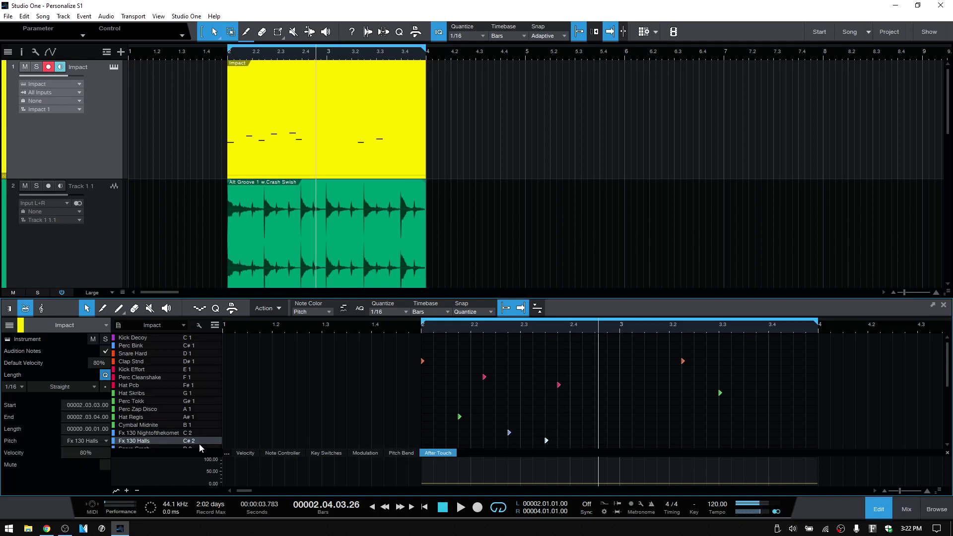
# Step: Colour the drum notes by velocity and show the Velocity lane
pyautogui.click(327, 313)
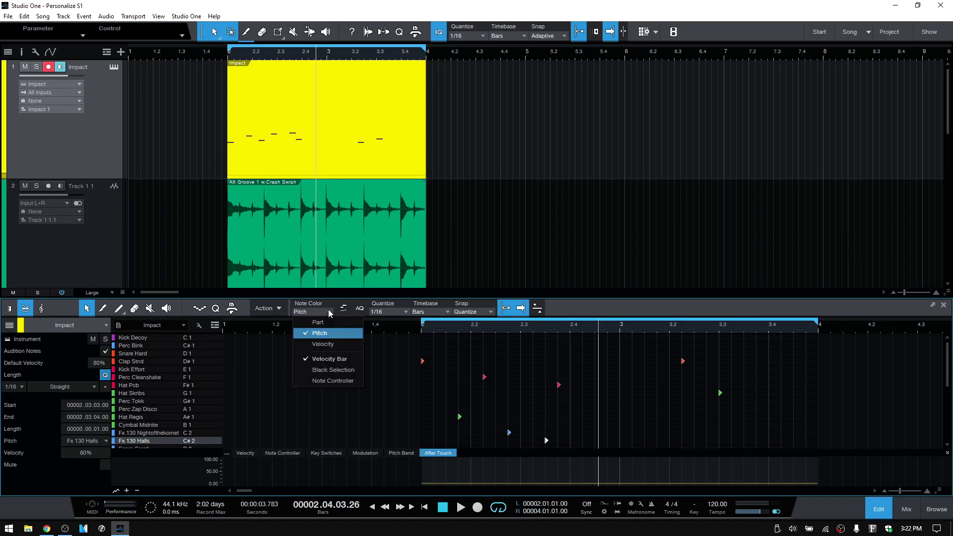
pyautogui.click(321, 344)
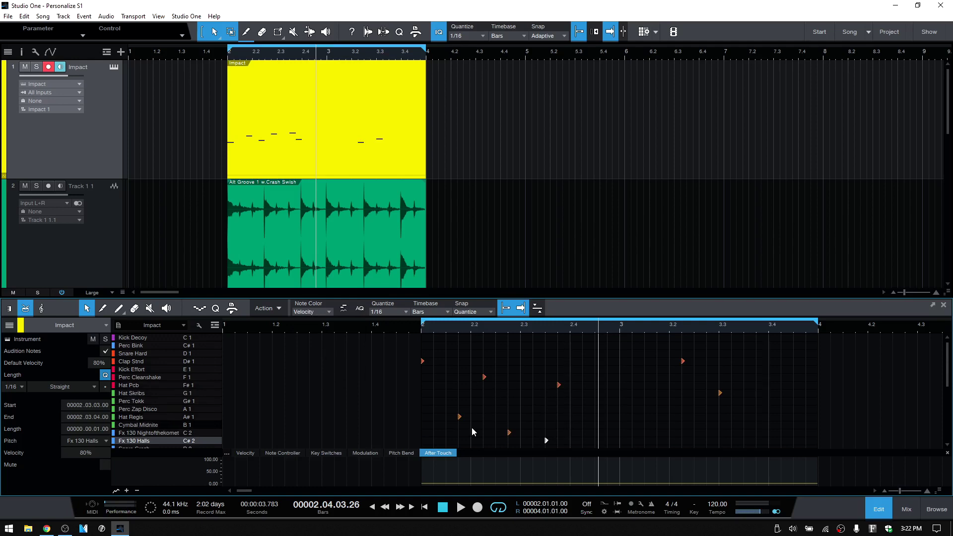
pyautogui.click(244, 453)
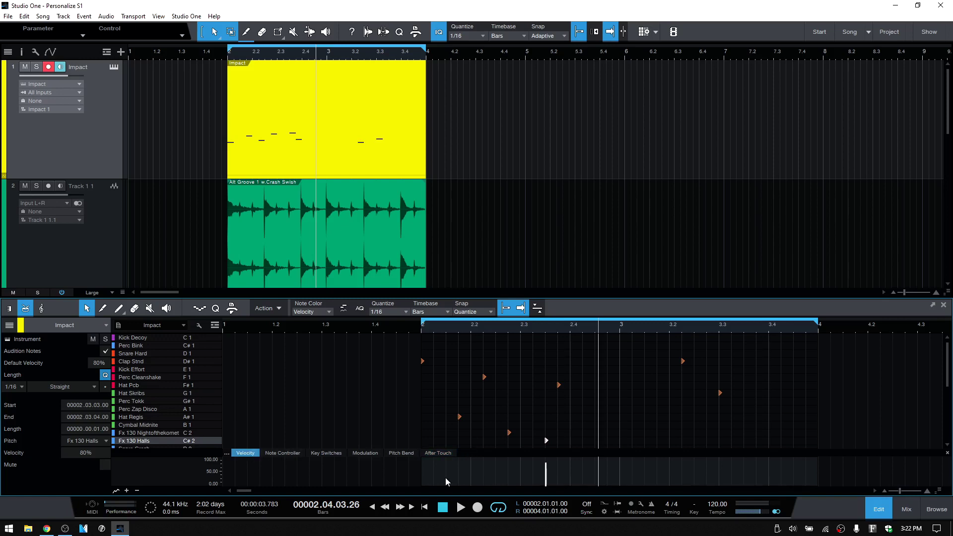
# Step: Set Fx 130 Halls to 100% velocity and Fx 130 Nightofthekomet to about 37%
pyautogui.moveTo(545, 466)
pyautogui.mouseDown()
pyautogui.moveTo(544, 484)
pyautogui.moveTo(545, 463)
pyautogui.mouseUp()
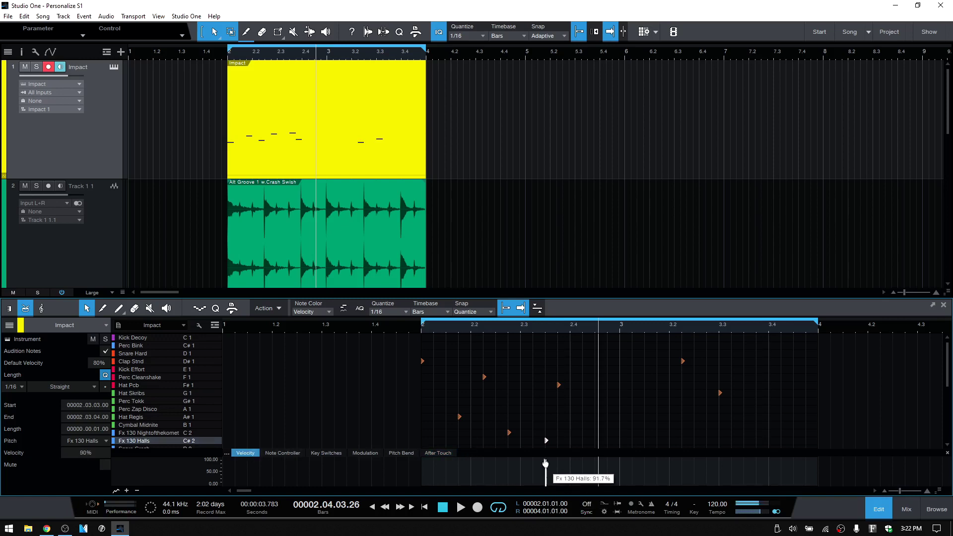
pyautogui.click(509, 432)
pyautogui.moveTo(509, 466); pyautogui.dragTo(506, 485)
pyautogui.click(511, 408)
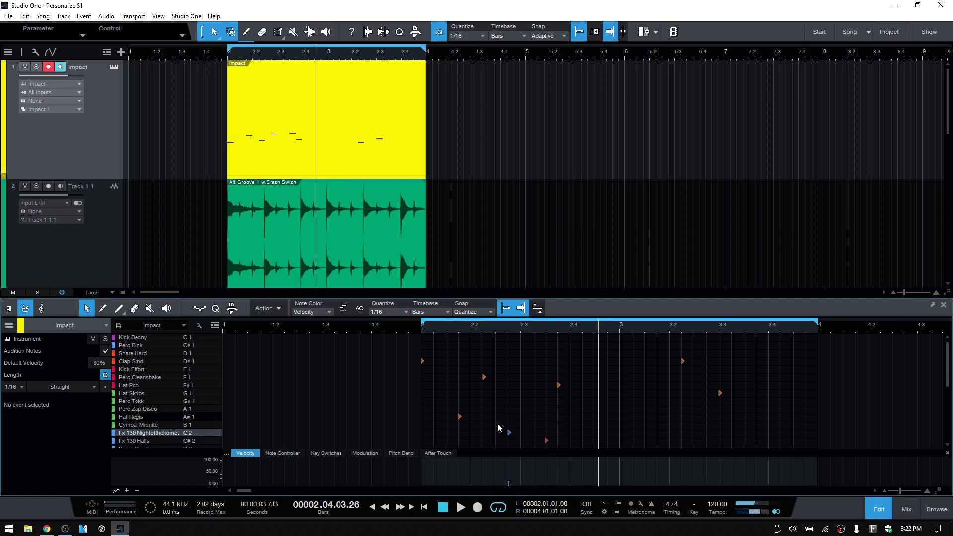
pyautogui.moveTo(508, 483)
pyautogui.mouseDown()
pyautogui.moveTo(513, 463)
pyautogui.moveTo(509, 477)
pyautogui.mouseUp()
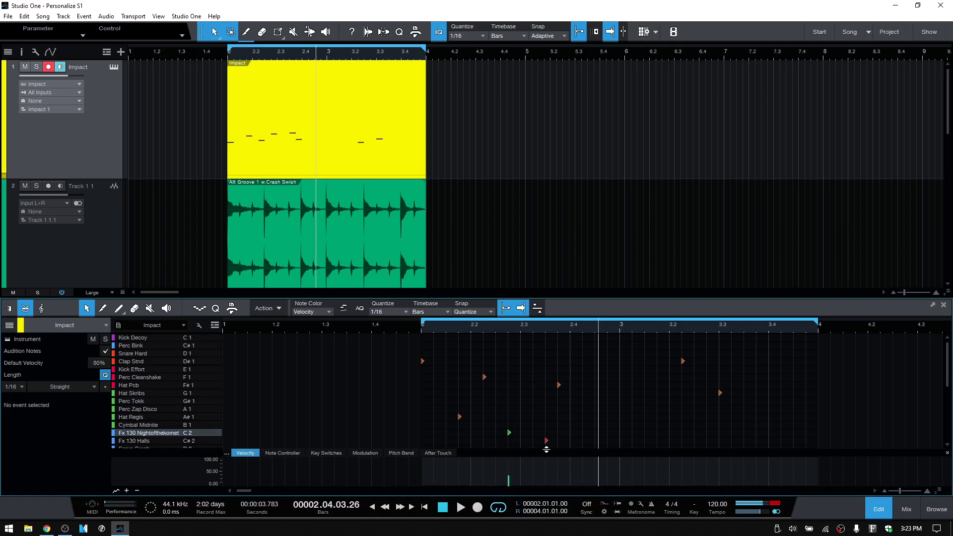
# Step: Enable Black Selection, then select the Perc Cleanshake and Fx 130 Halls notes to check it
pyautogui.click(328, 312)
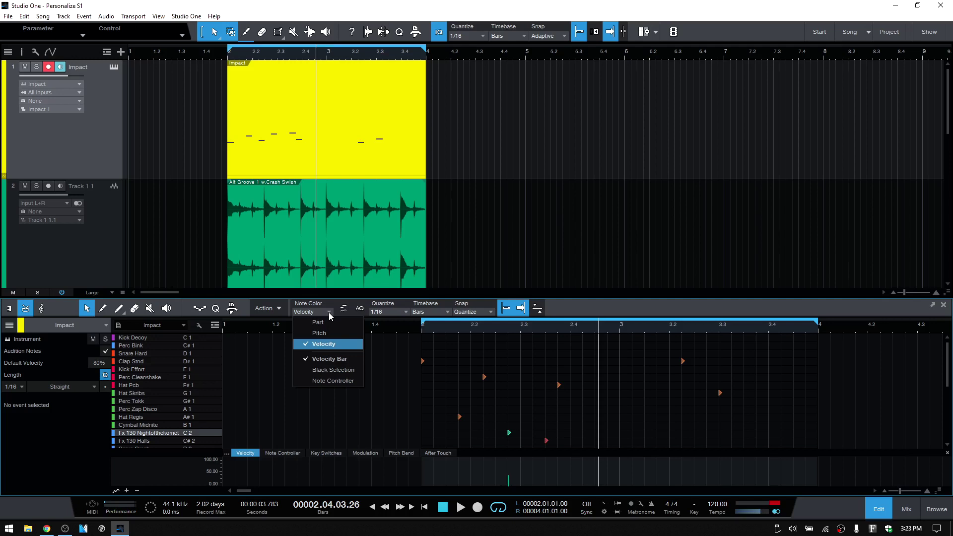
pyautogui.click(338, 369)
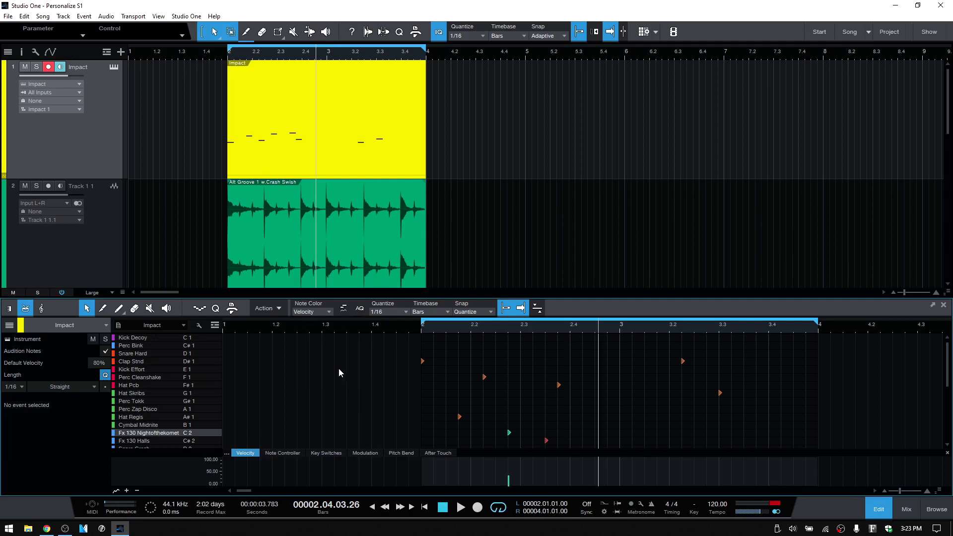
pyautogui.click(484, 378)
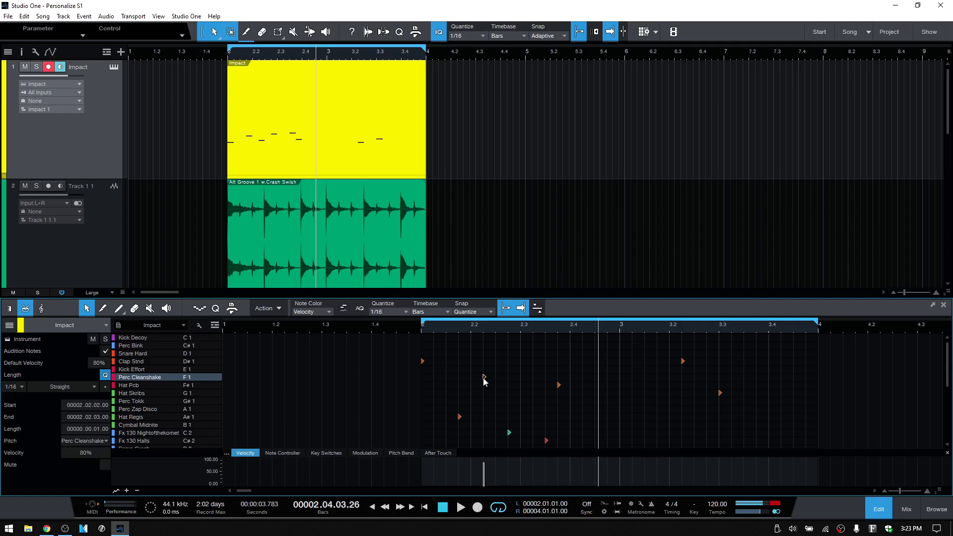
pyautogui.click(546, 441)
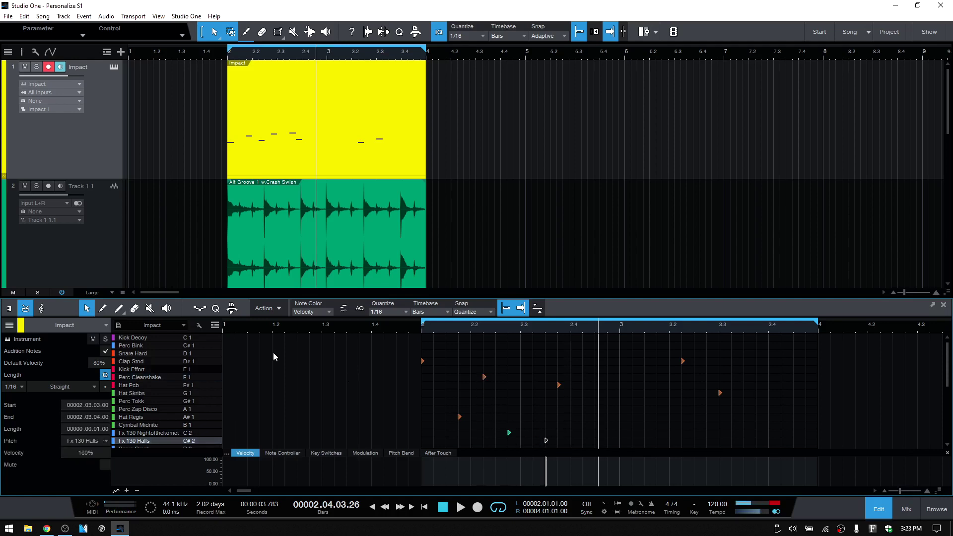
# Step: Turn off Velocity Bar in the Note Color menu and select the Fx 130 Nightofthekomet note
pyautogui.click(328, 312)
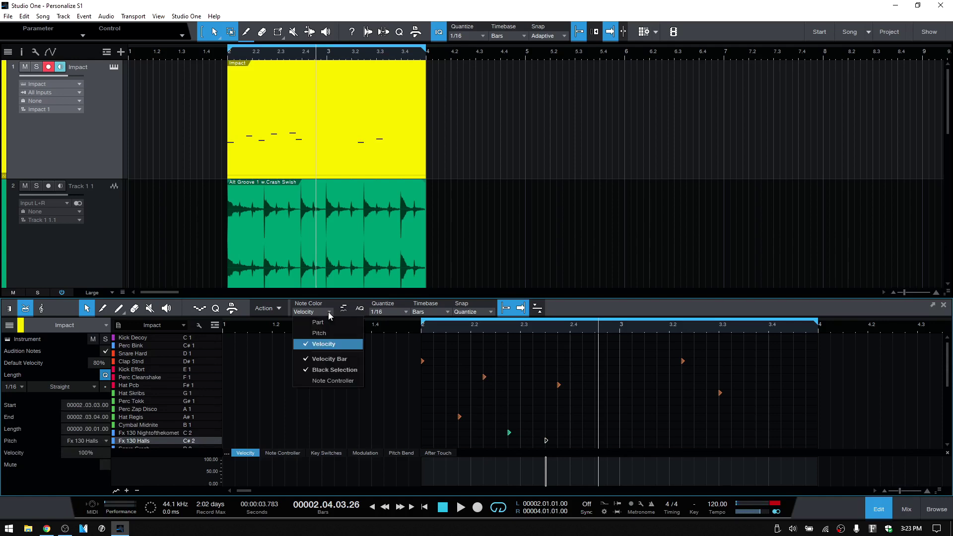
pyautogui.click(327, 359)
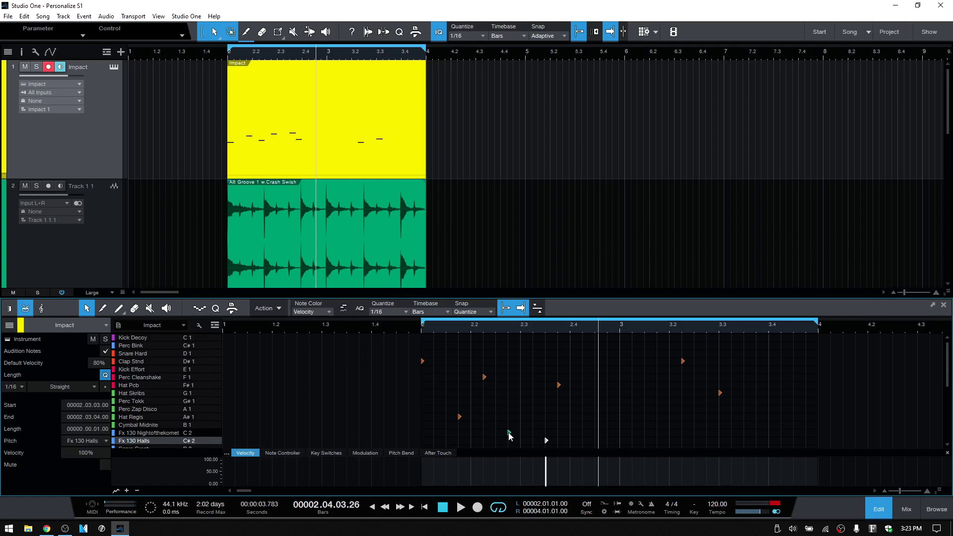
pyautogui.click(508, 434)
# Step: Toggle Note Controller in the Note Color menu, then deselect the note
pyautogui.click(330, 312)
pyautogui.click(323, 382)
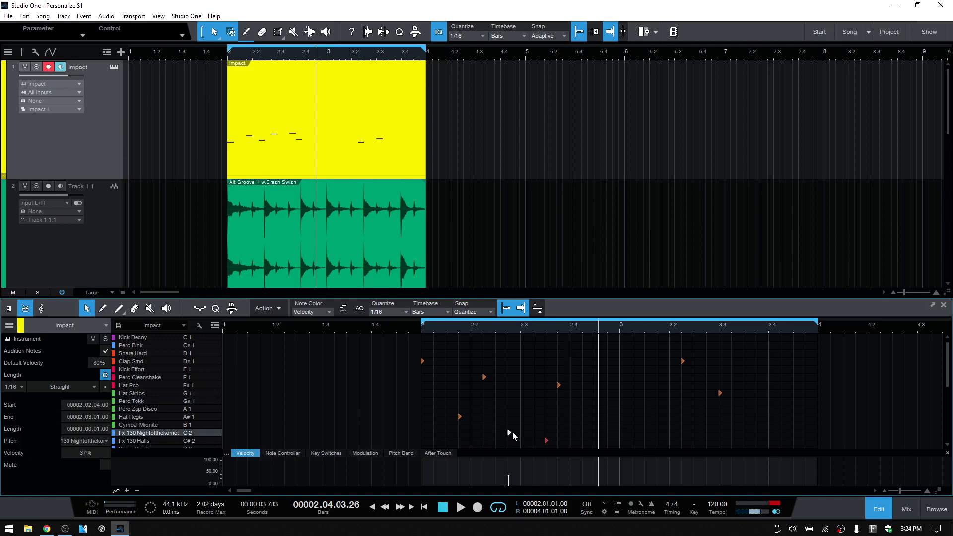
pyautogui.click(531, 428)
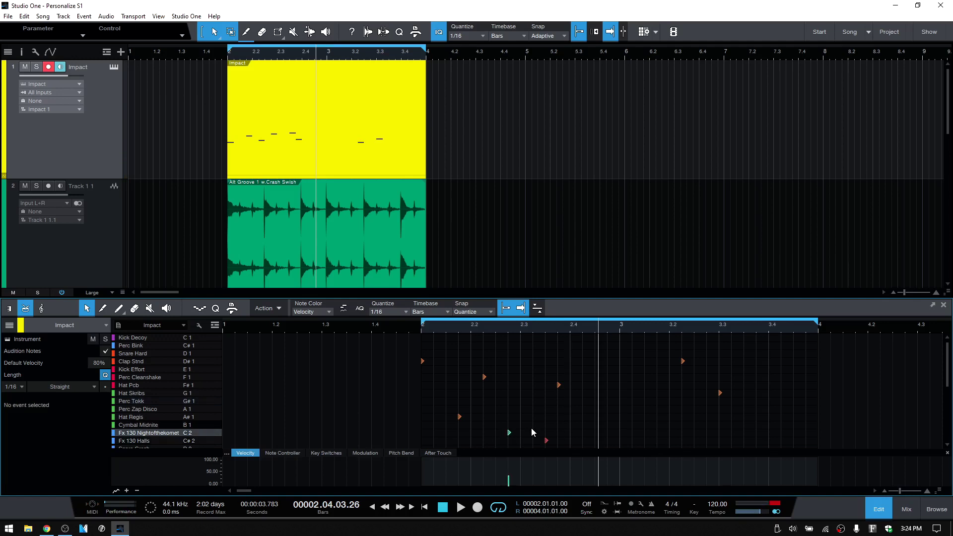